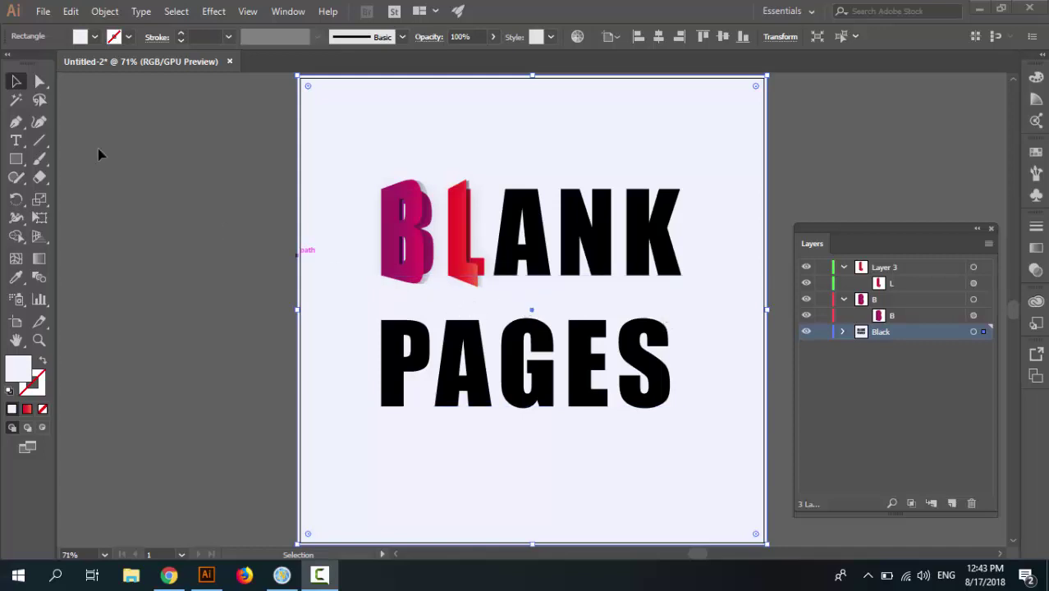
Step: Create a new 850 x 850 px document with one artboard in RGB Color mode
{"action": "left_click", "coordinate": [41, 12]}
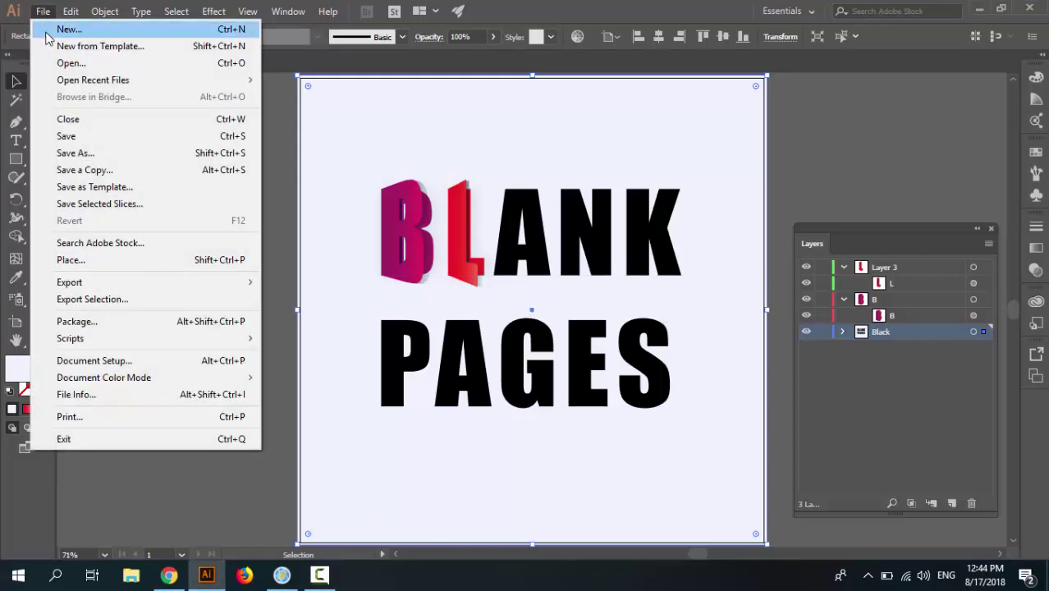
{"action": "key", "text": "Escape"}
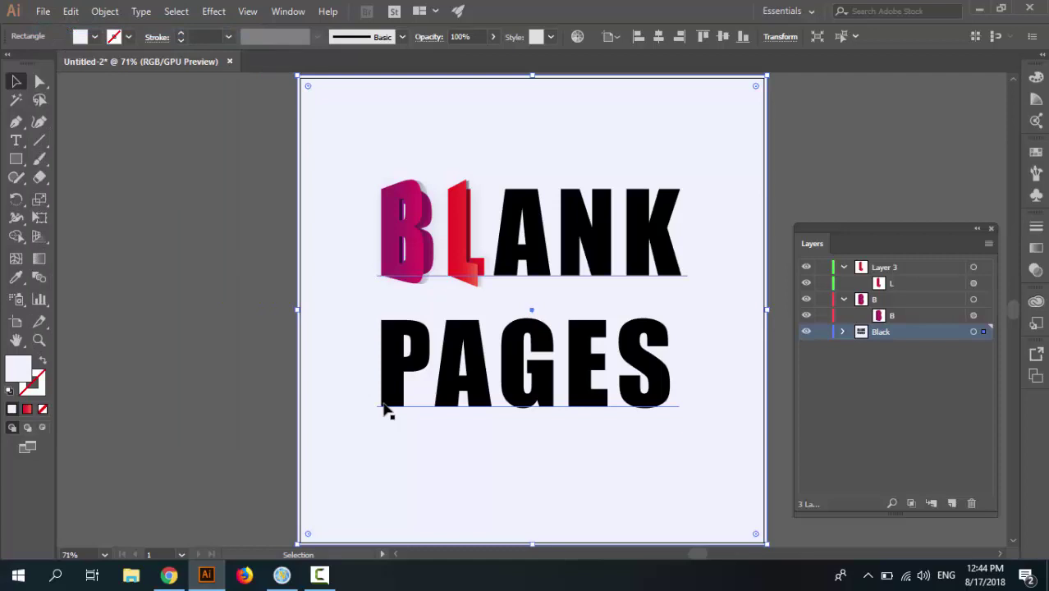
{"action": "key", "text": "ctrl+n"}
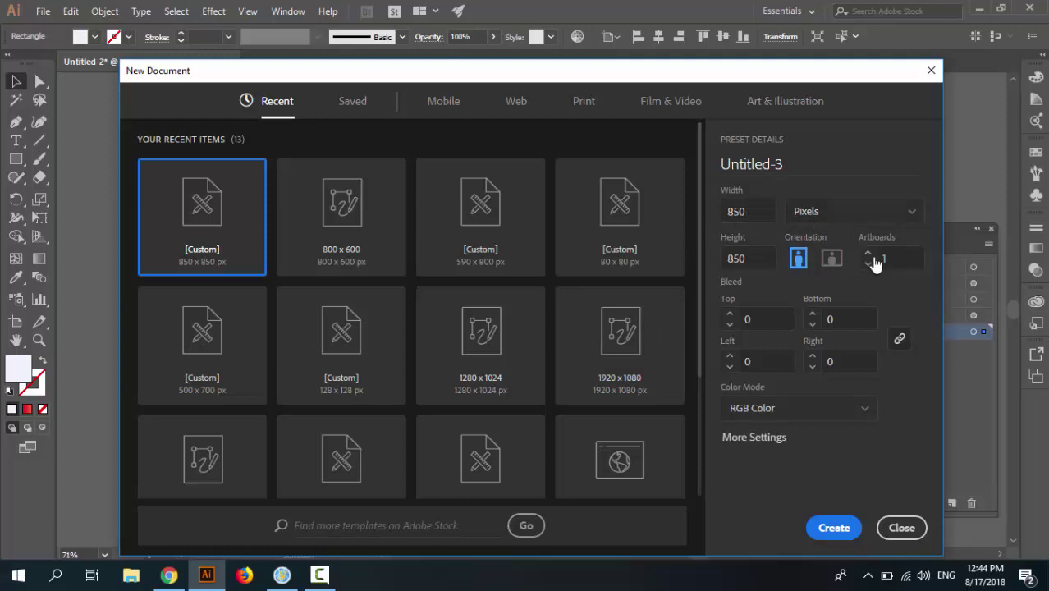
{"action": "left_click", "coordinate": [833, 528]}
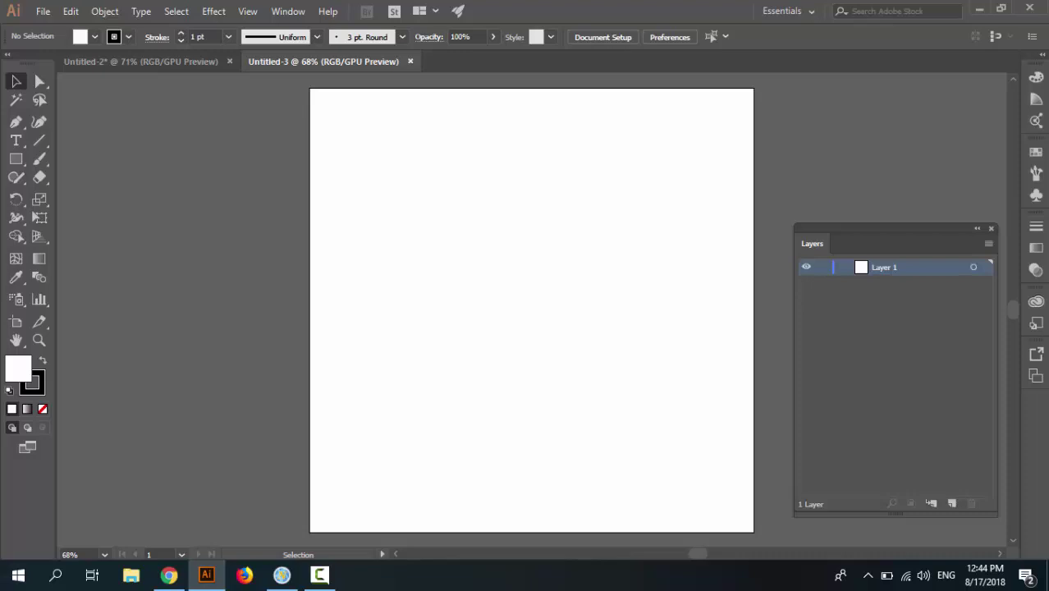
Step: Prepare the Rectangle tool with no stroke and a fill colour of R 241, G 242, B 255
{"action": "left_click", "coordinate": [17, 162]}
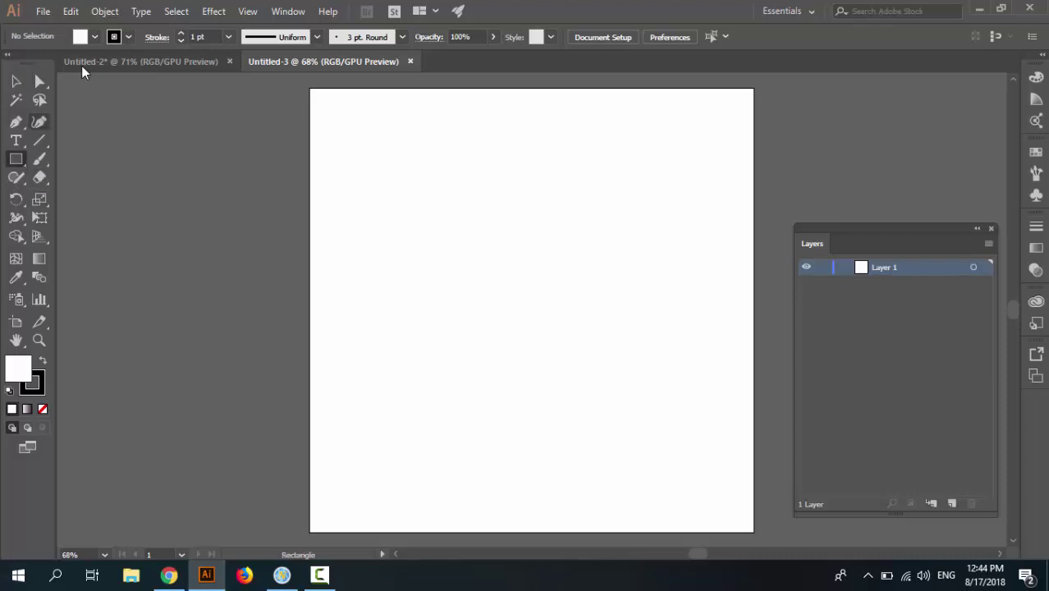
{"action": "left_click", "coordinate": [115, 38]}
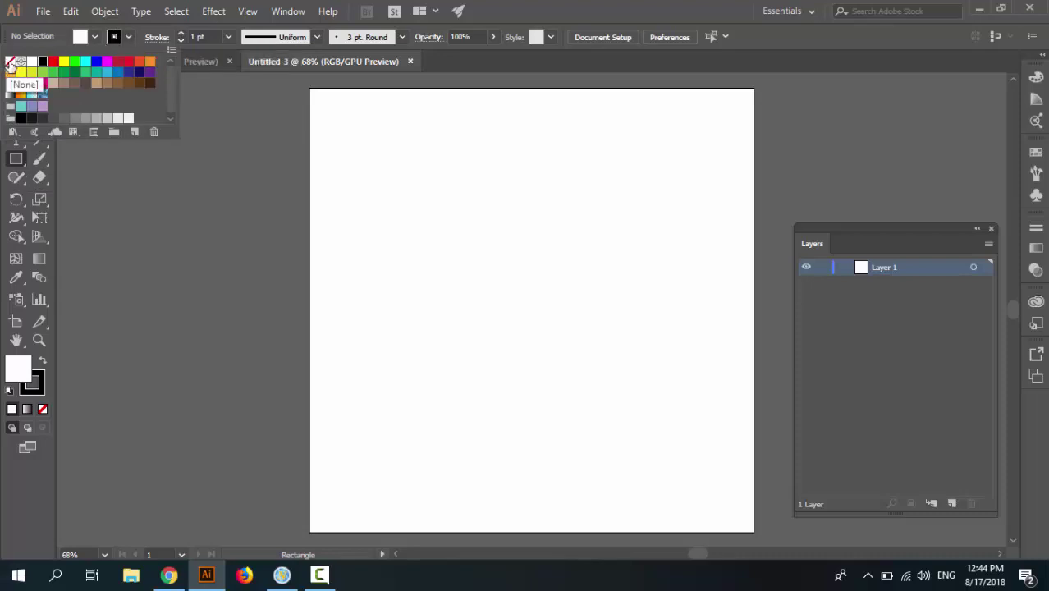
{"action": "left_click", "coordinate": [10, 64]}
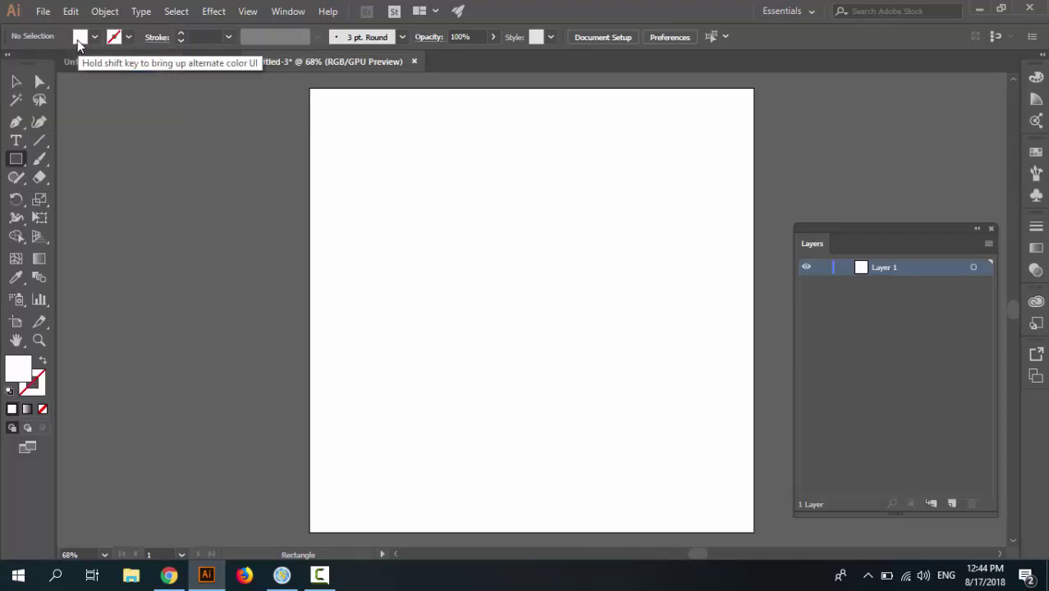
{"action": "left_click", "coordinate": [79, 41], "text": "shift"}
{"action": "left_click", "coordinate": [145, 65]}
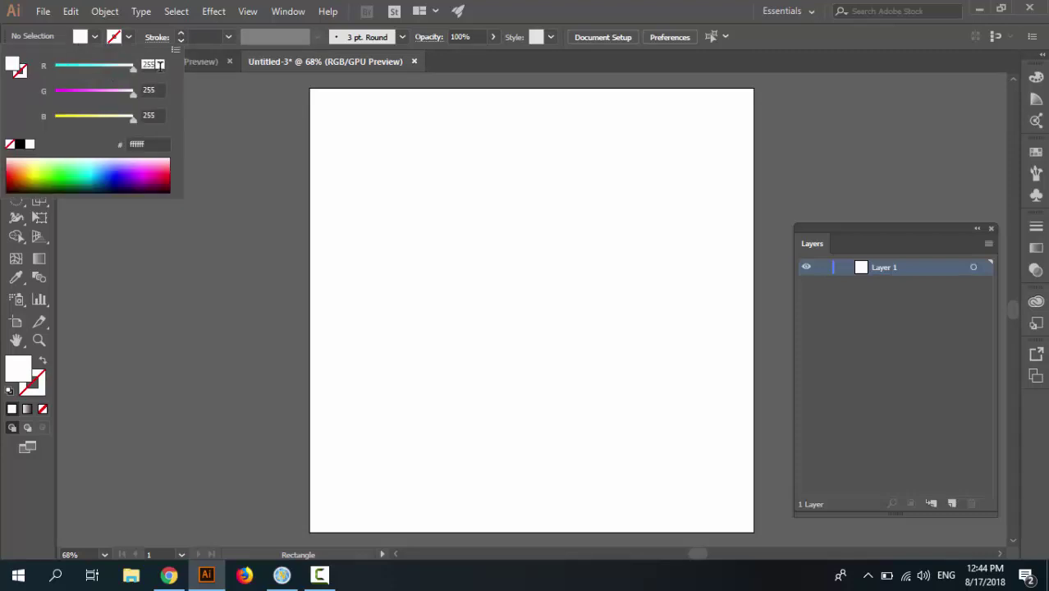
{"action": "type", "text": "241"}
{"action": "key", "text": "Tab"}
{"action": "type", "text": "242"}
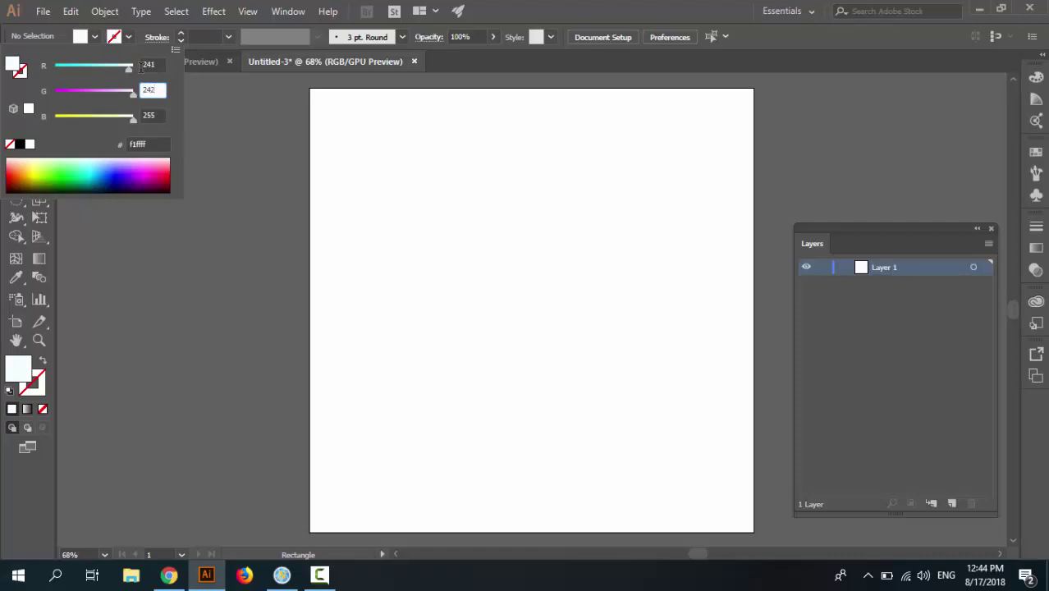
{"action": "key", "text": "Tab"}
{"action": "type", "text": "2"}
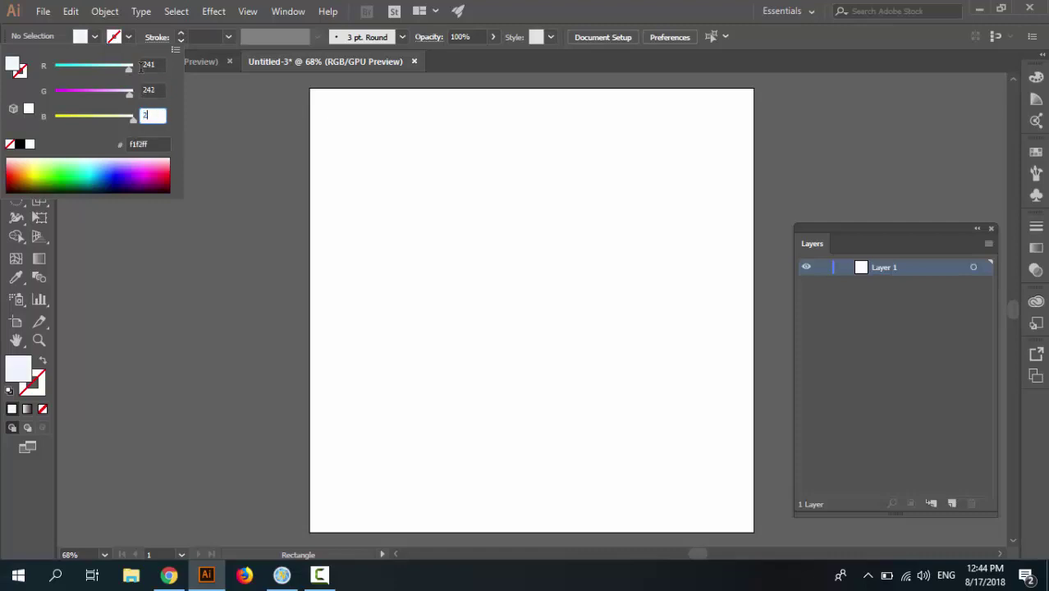
{"action": "type", "text": "55"}
{"action": "key", "text": "Return"}
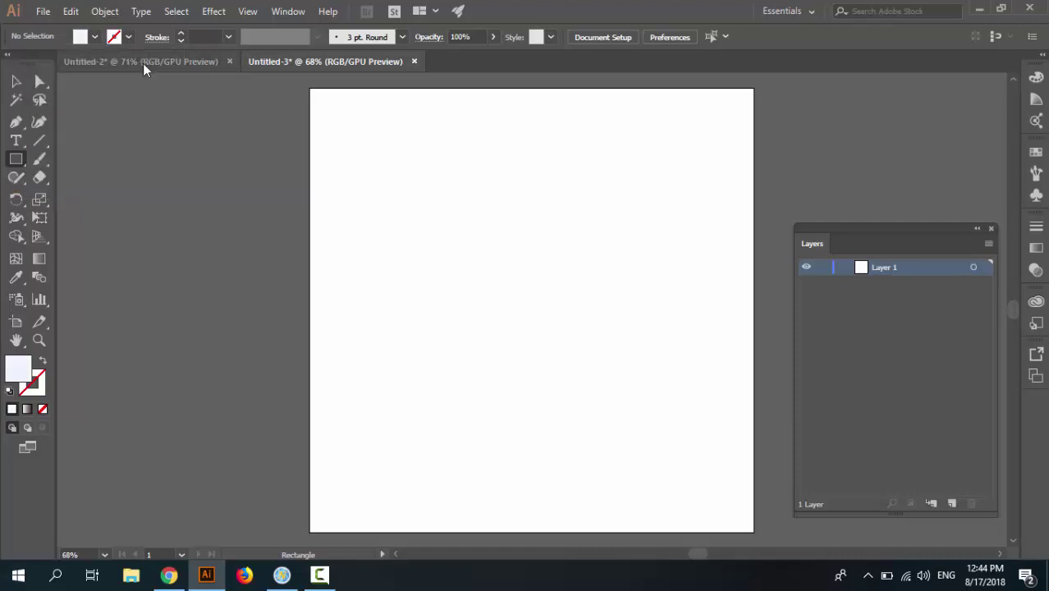
Step: Draw an 860 x 860 px background rectangle, centre it horizontally and vertically on the artboard, and deselect it
{"action": "left_click", "coordinate": [373, 253]}
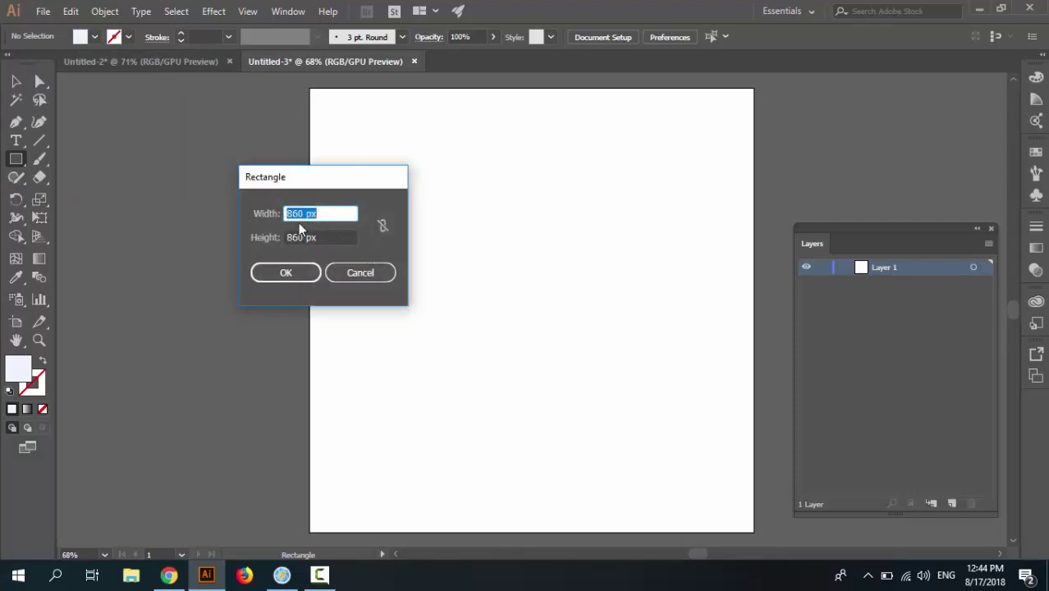
{"action": "left_click", "coordinate": [287, 273]}
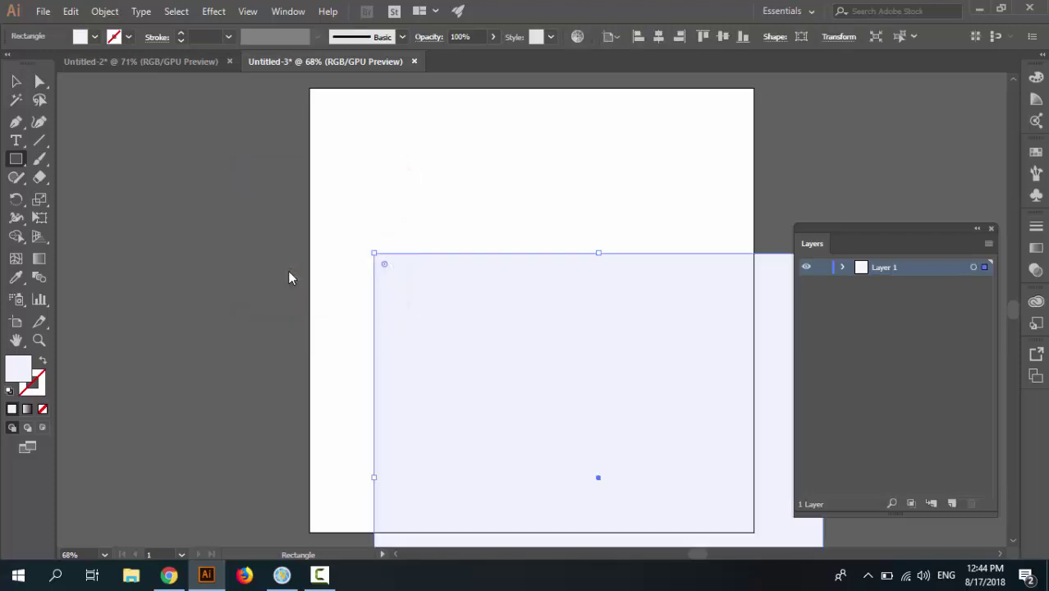
{"action": "left_click", "coordinate": [660, 38]}
{"action": "left_click", "coordinate": [722, 38]}
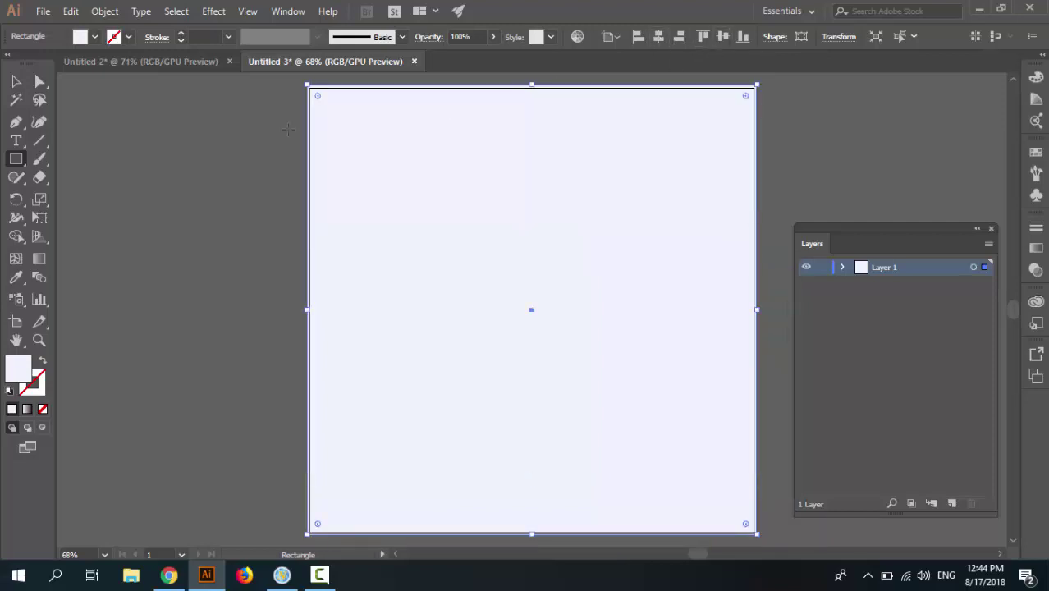
{"action": "key", "text": "v"}
{"action": "left_click", "coordinate": [246, 210]}
{"action": "left_click", "coordinate": [355, 230]}
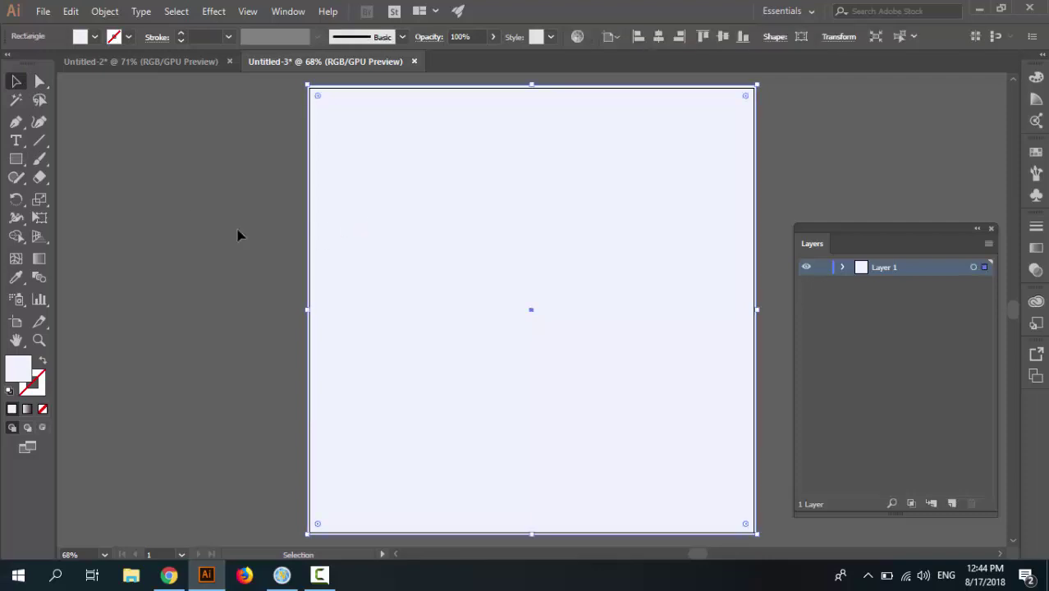
{"action": "left_click", "coordinate": [212, 257]}
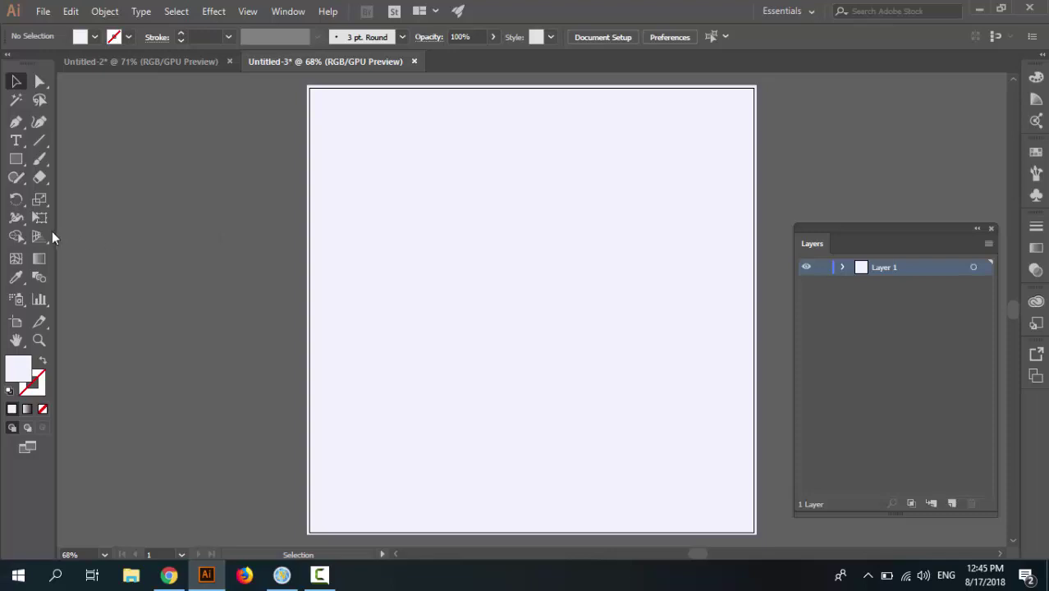
Step: Set the Type tool's font to Impact Regular at 200 pt
{"action": "left_click", "coordinate": [17, 145]}
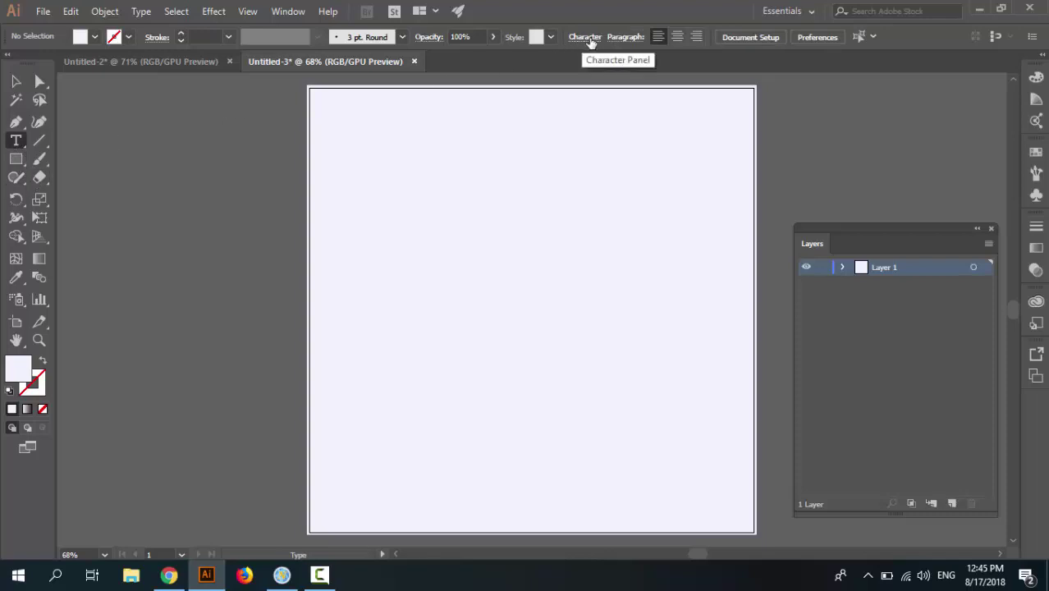
{"action": "left_click", "coordinate": [586, 37]}
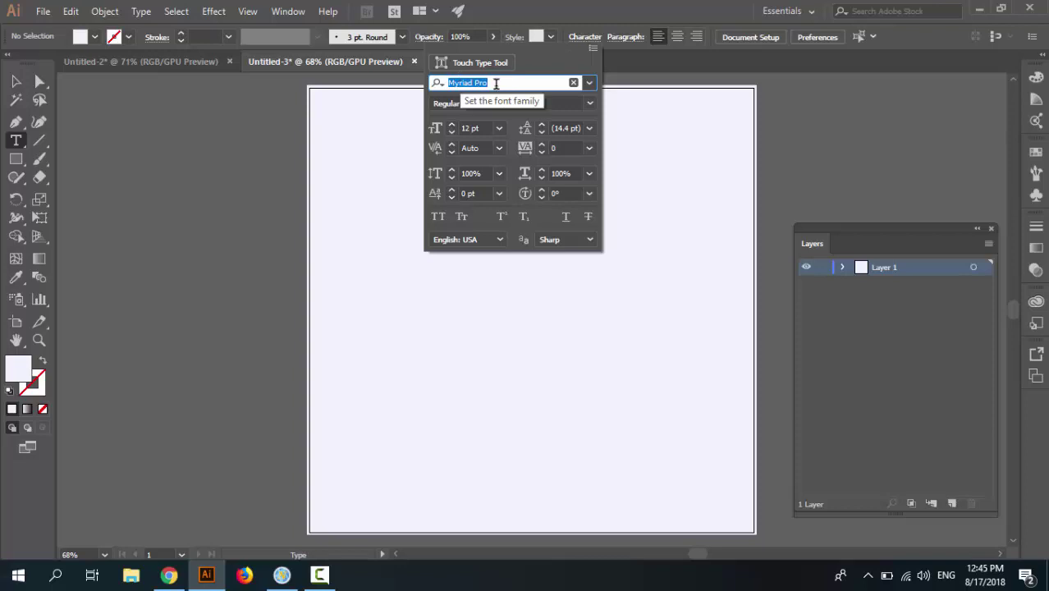
{"action": "type", "text": "Impa"}
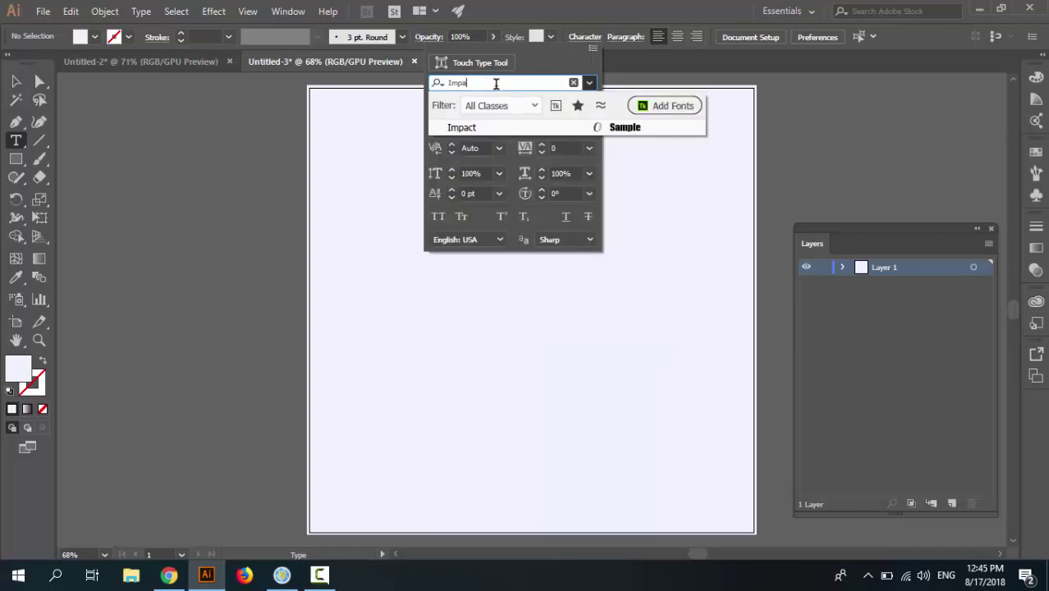
{"action": "left_click", "coordinate": [475, 127]}
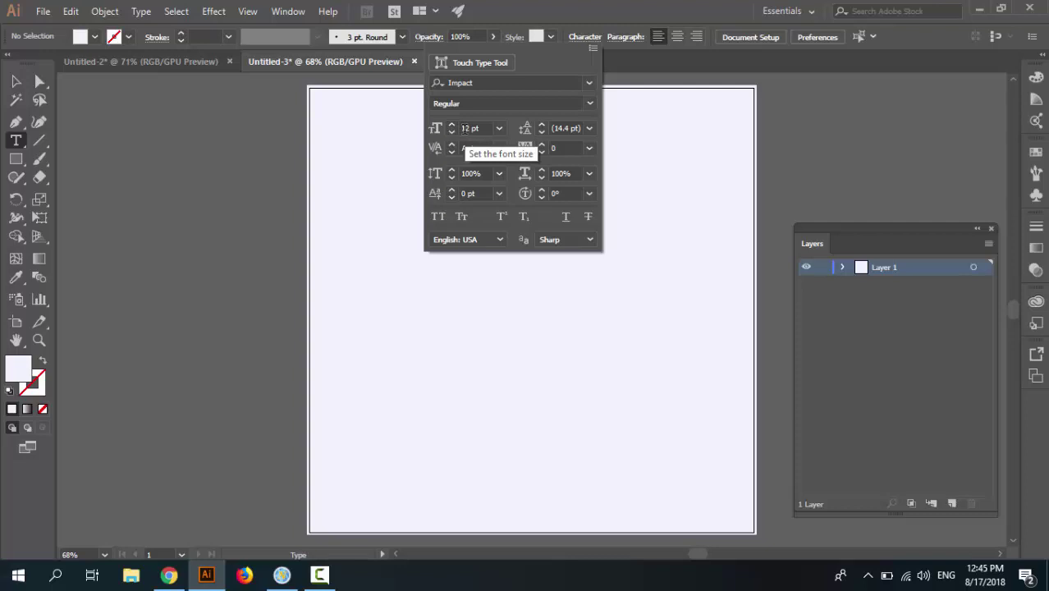
{"action": "left_click", "coordinate": [471, 129]}
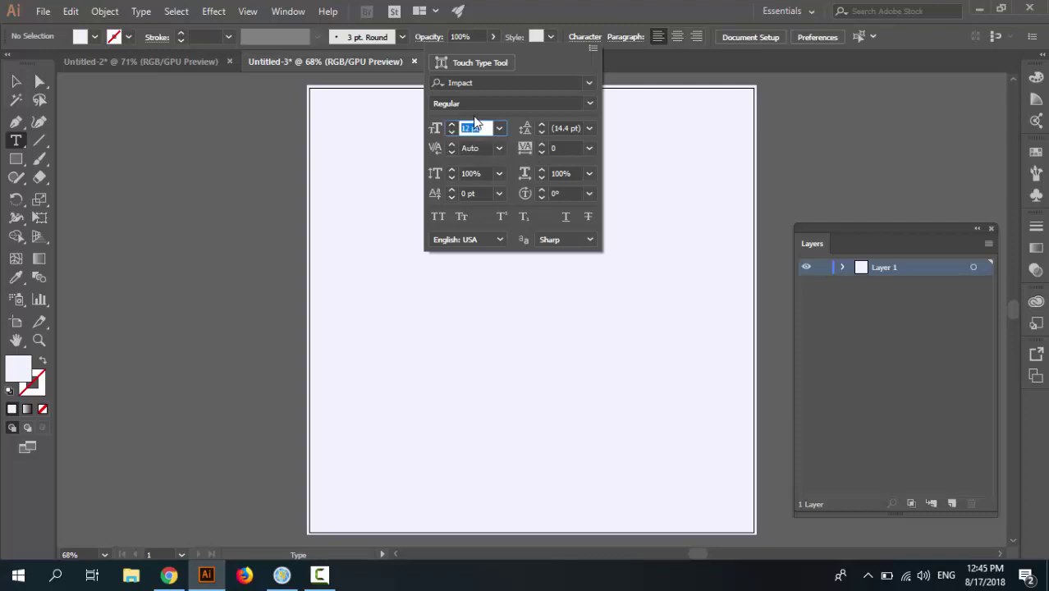
{"action": "key", "text": "Return"}
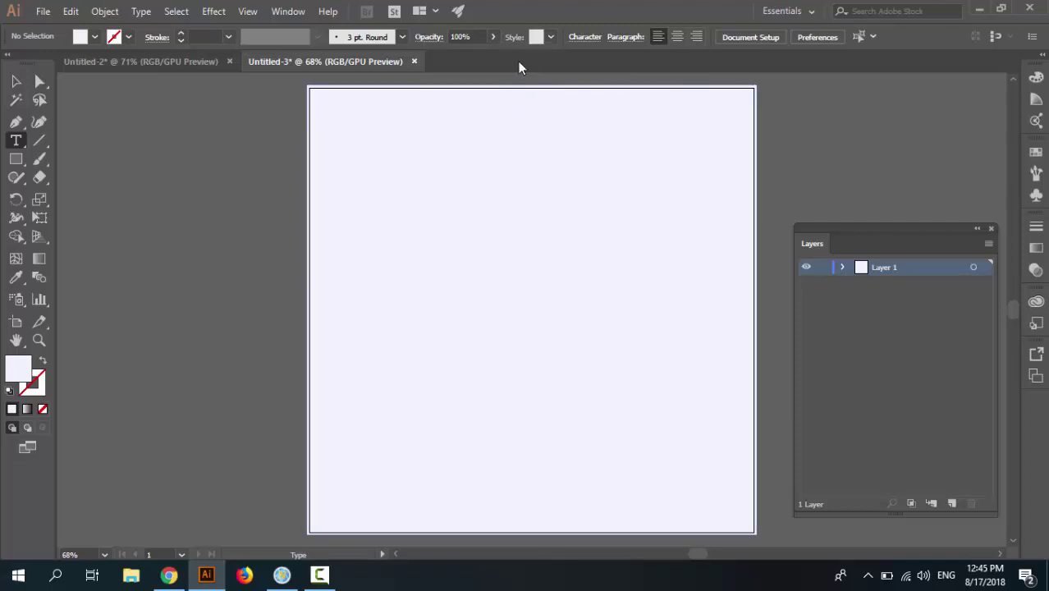
{"action": "left_click", "coordinate": [575, 38]}
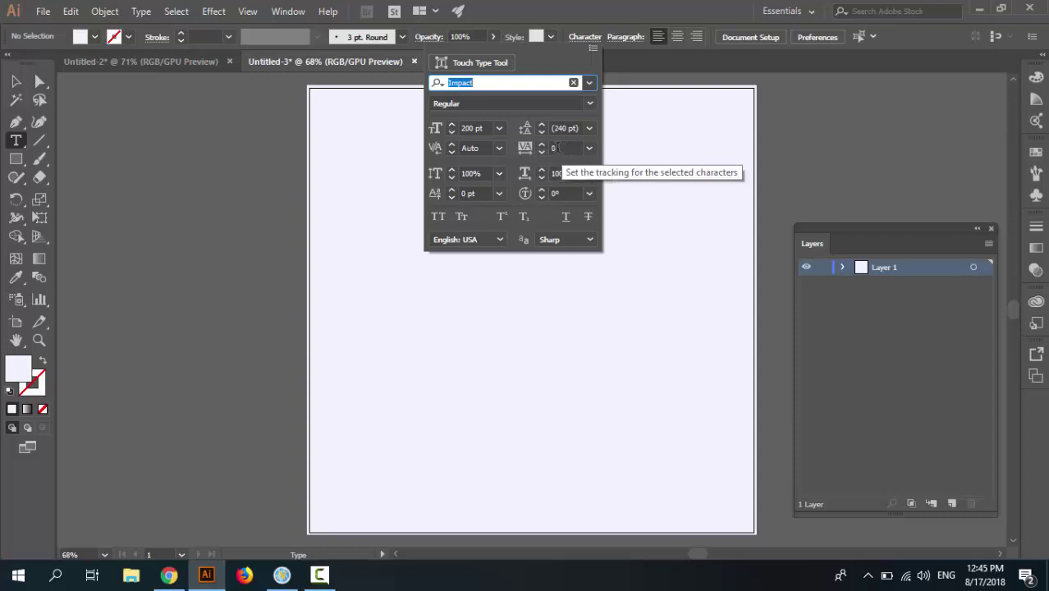
Step: Add the two-line text "BLACK" / "PAGES" on the artboard and move it closer to the artboard's centre
{"action": "left_click", "coordinate": [402, 245]}
{"action": "type", "text": "BLACK"}
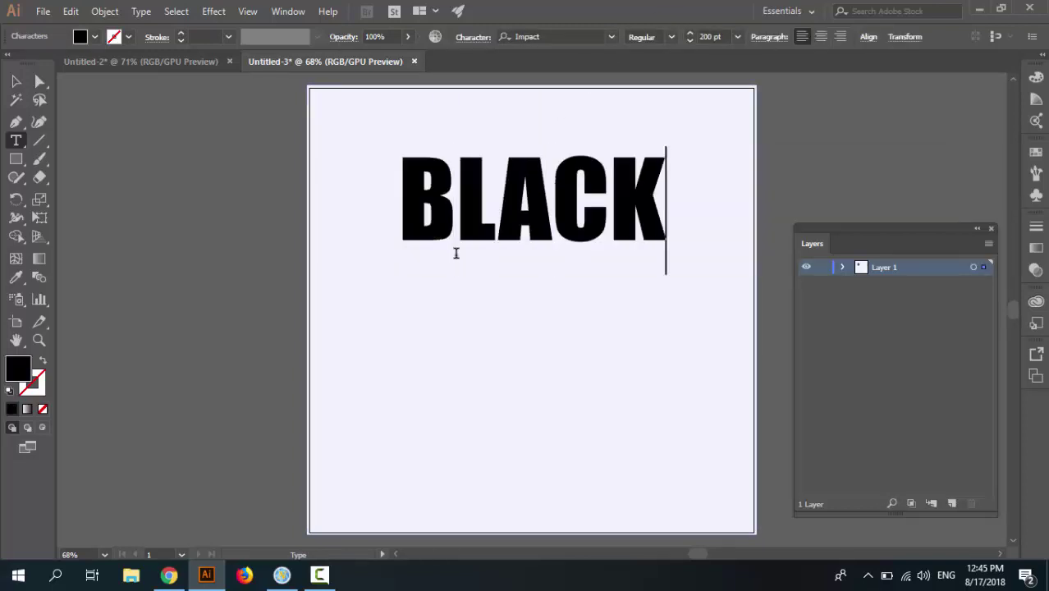
{"action": "key", "text": "Return"}
{"action": "type", "text": "PAGES"}
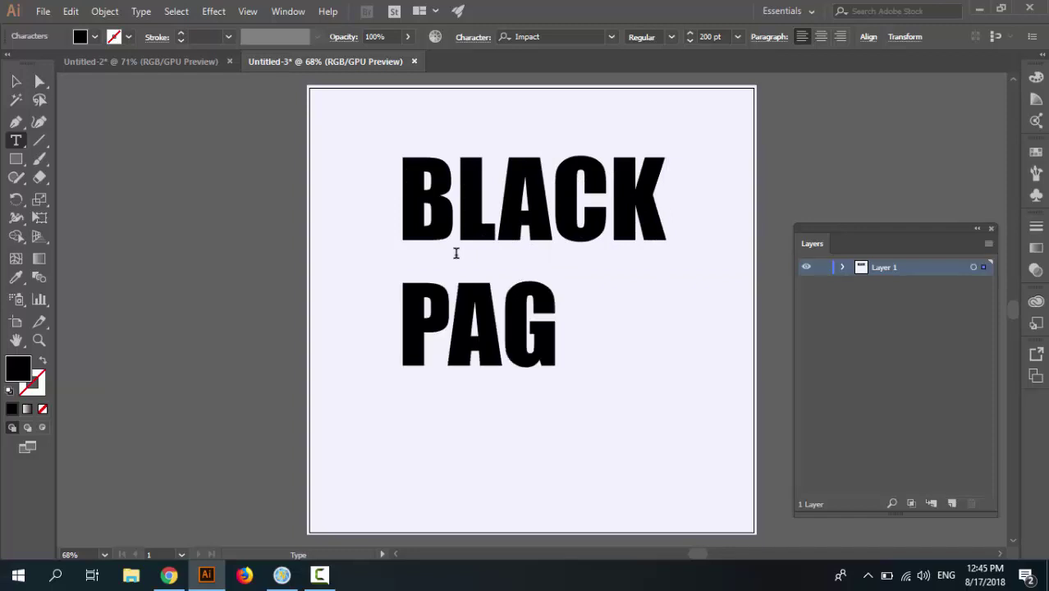
{"action": "left_click", "coordinate": [16, 81]}
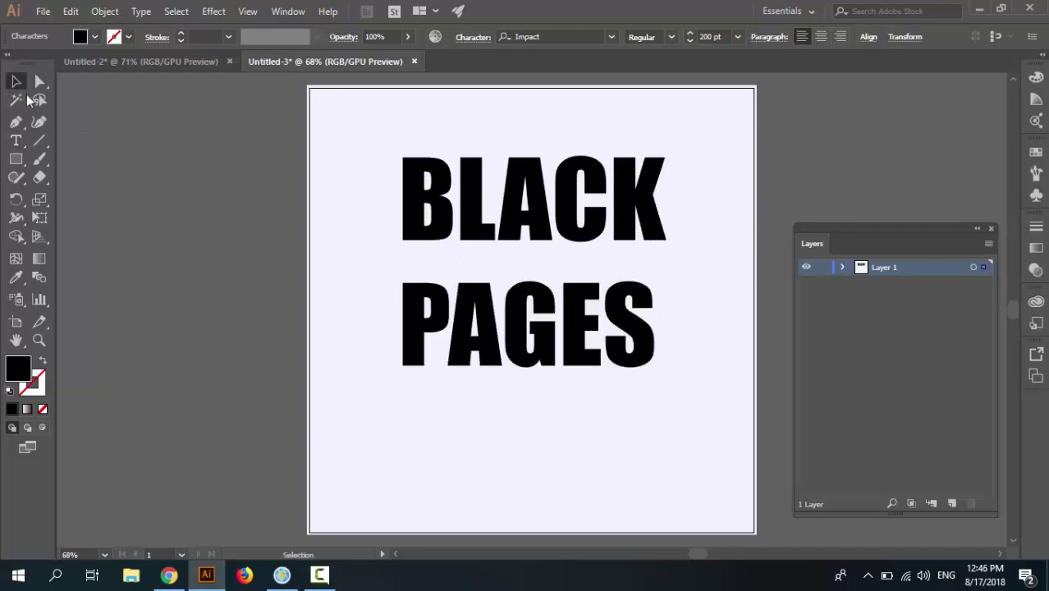
{"action": "left_click", "coordinate": [484, 280]}
{"action": "left_click", "coordinate": [530, 245]}
{"action": "left_click_drag", "start_coordinate": [544, 236], "coordinate": [527, 258]}
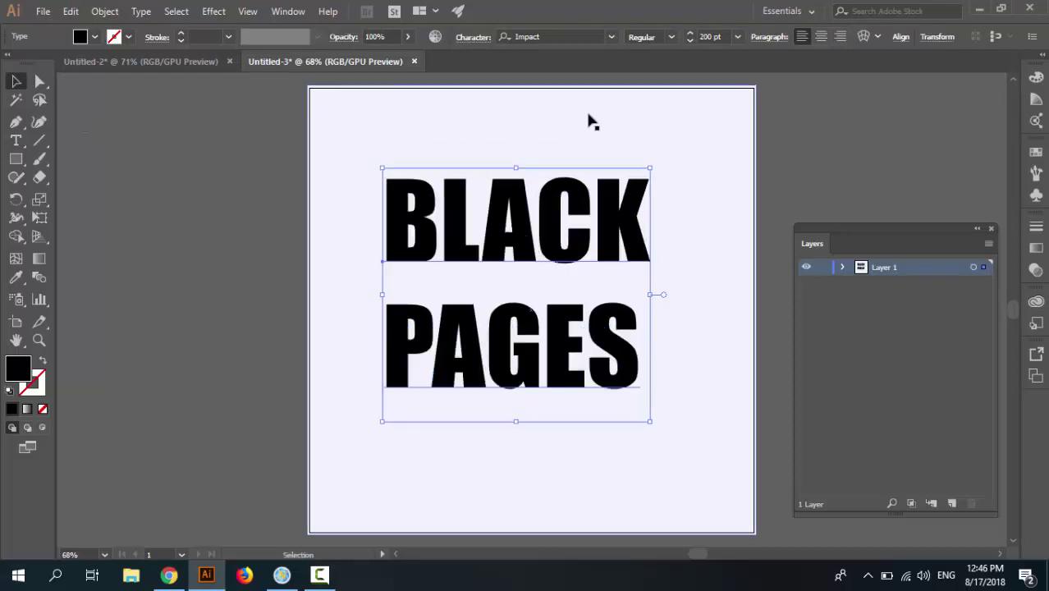
Step: Set the tracking of the BLACK PAGES text to 50
{"action": "left_click", "coordinate": [484, 38]}
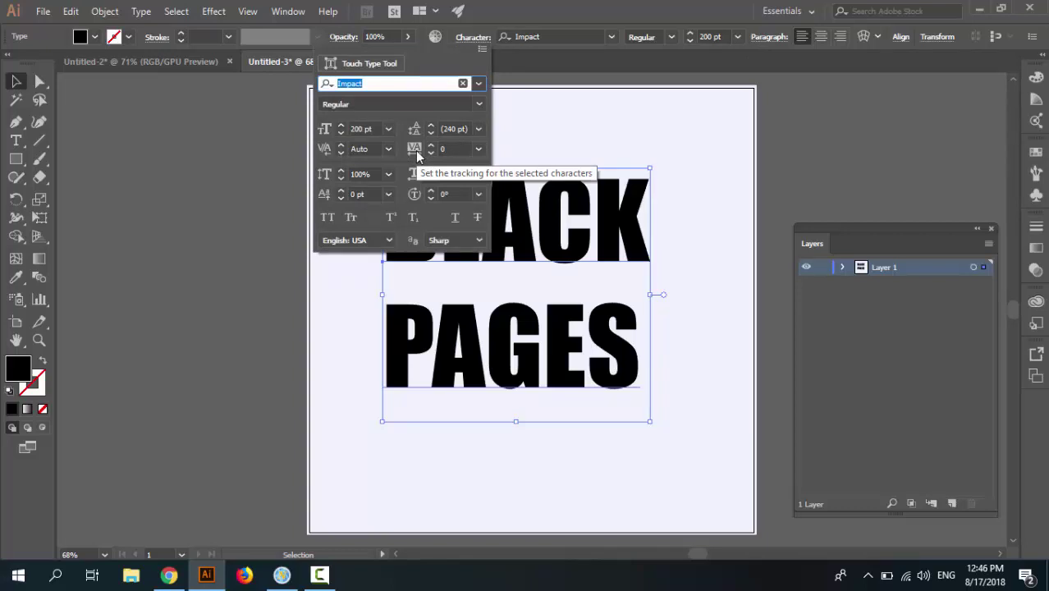
{"action": "left_click", "coordinate": [444, 150]}
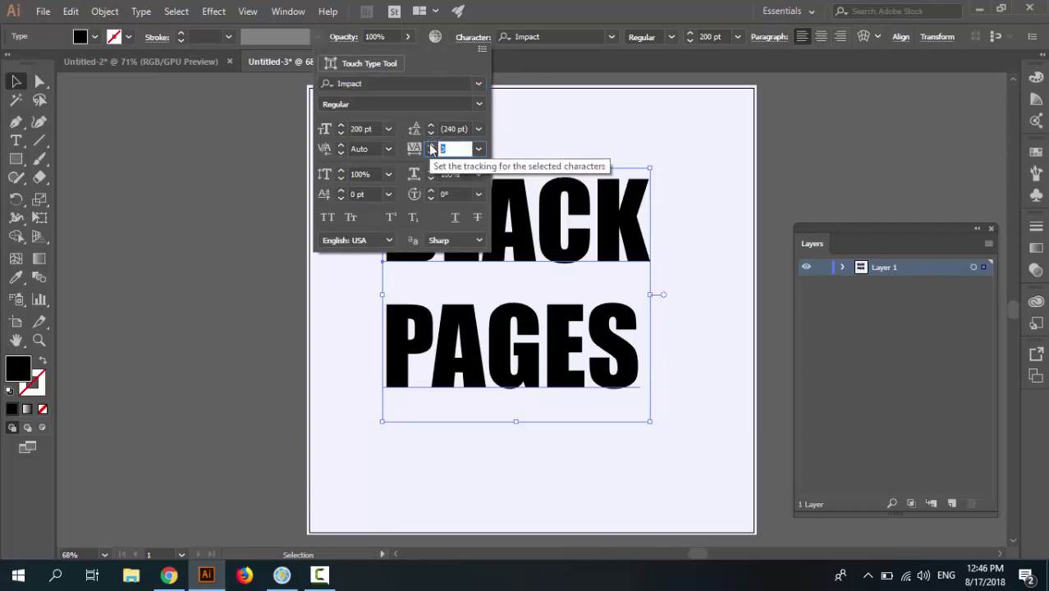
{"action": "type", "text": "50"}
{"action": "key", "text": "Return"}
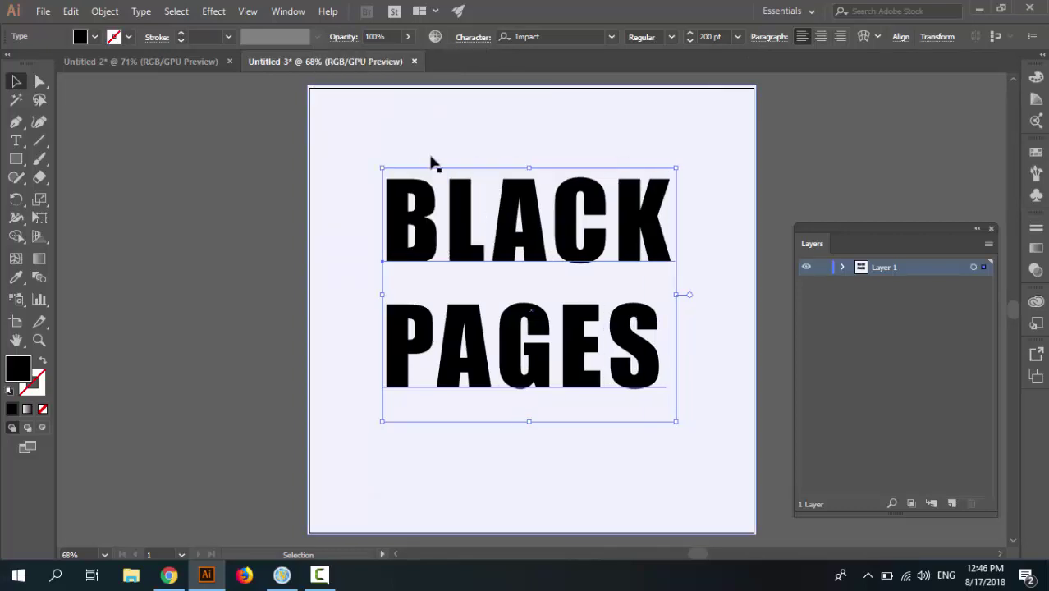
Step: Set the letter tracking of the BLACK PAGES text to 60
{"action": "left_click", "coordinate": [473, 37]}
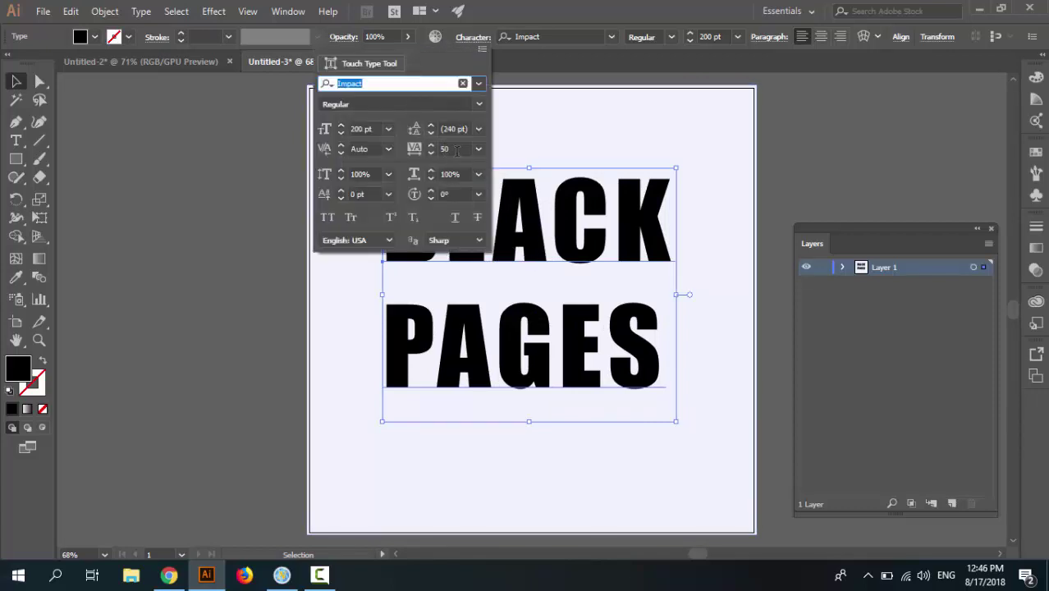
{"action": "left_click", "coordinate": [456, 150]}
{"action": "type", "text": "60"}
{"action": "key", "text": "Return"}
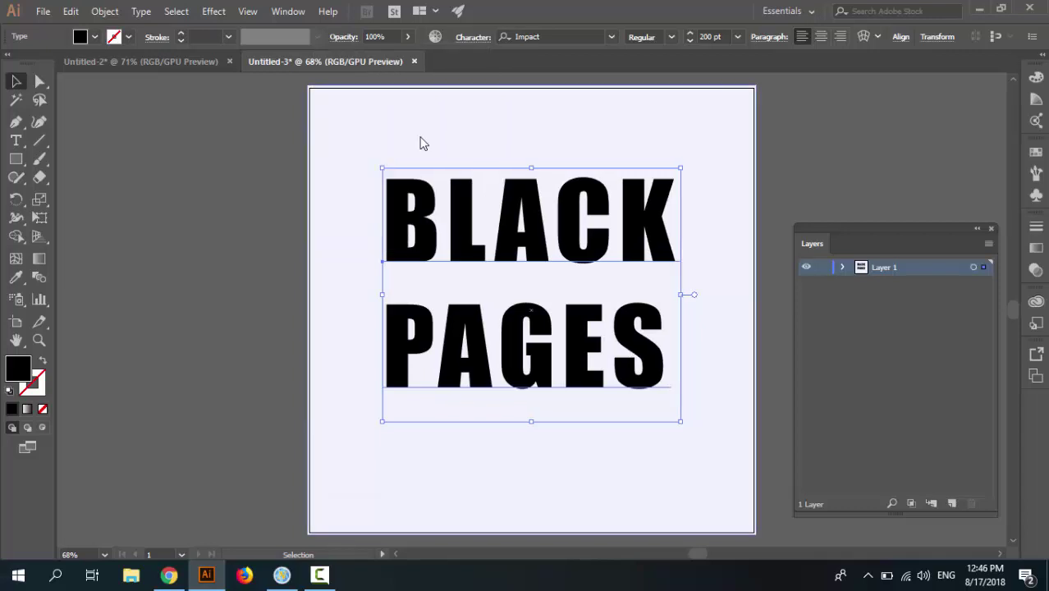
Step: Centre the BLACK PAGES text horizontally and vertically on the artboard
{"action": "left_click", "coordinate": [743, 201]}
{"action": "left_click", "coordinate": [642, 205]}
{"action": "left_click", "coordinate": [288, 11]}
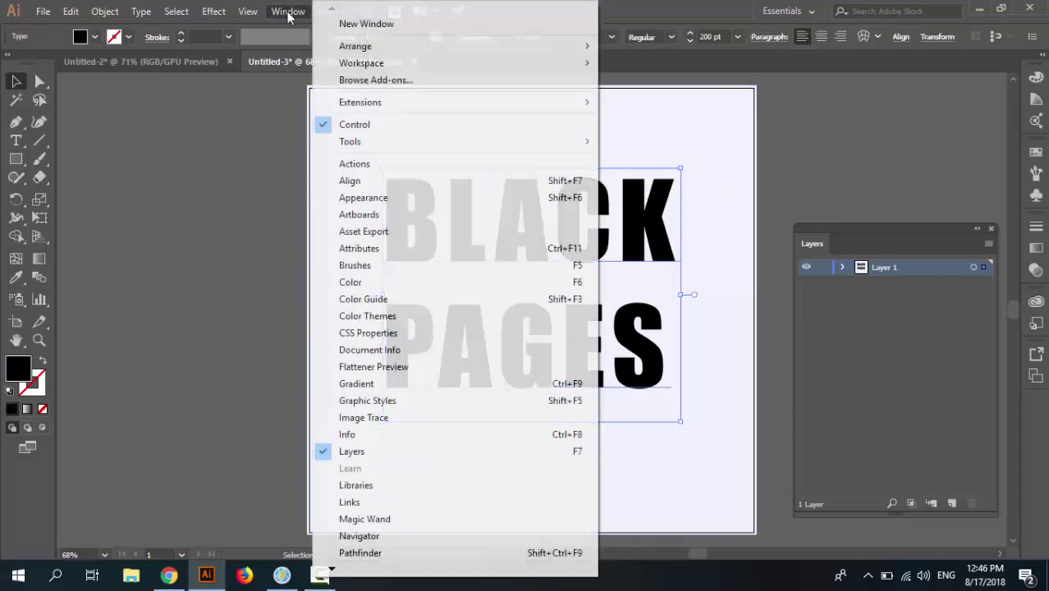
{"action": "left_click", "coordinate": [355, 181]}
{"action": "left_click", "coordinate": [851, 159]}
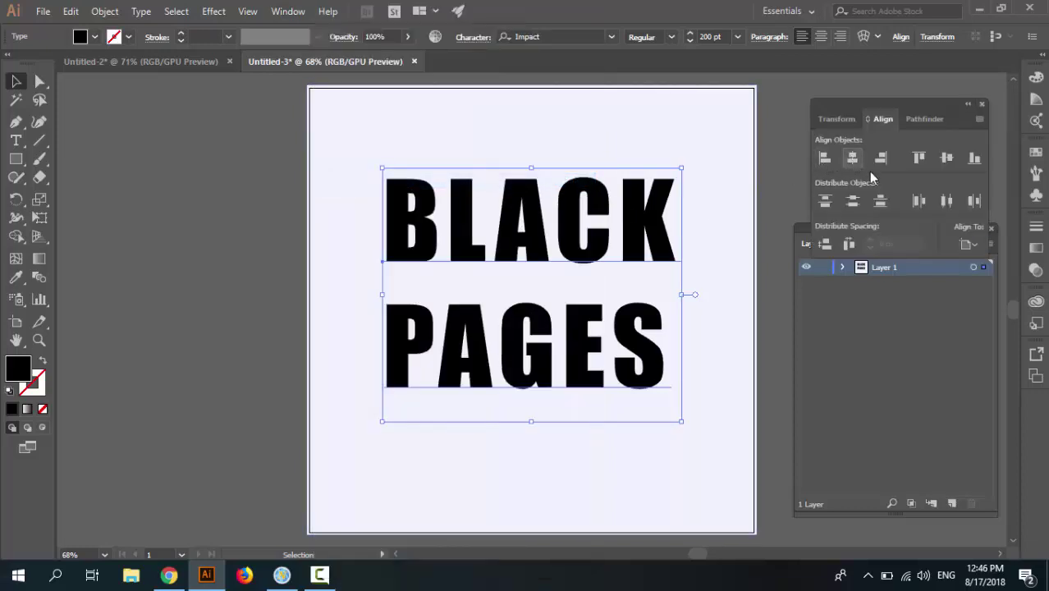
{"action": "left_click", "coordinate": [944, 159]}
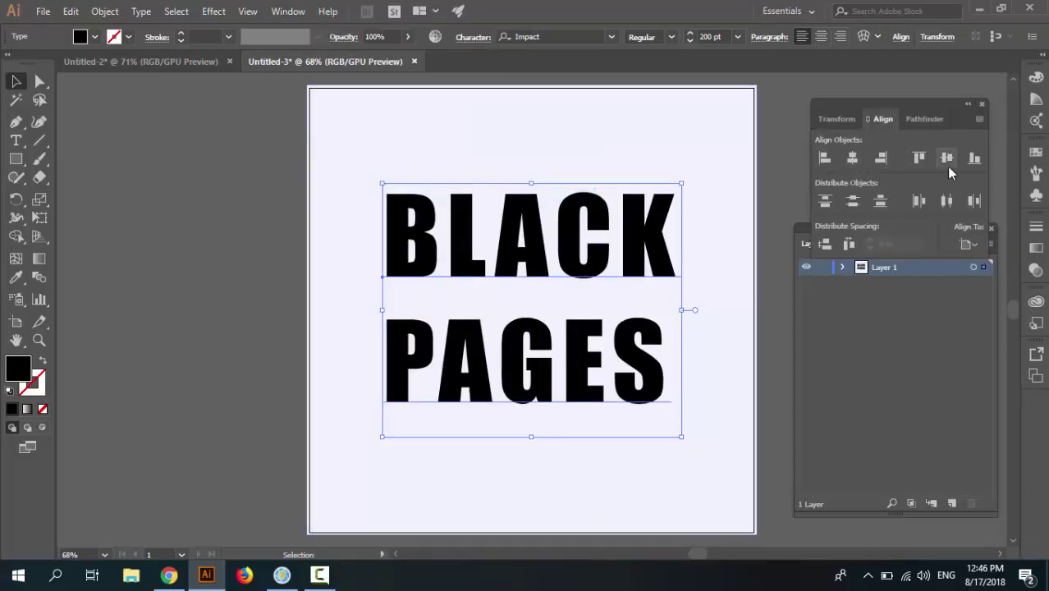
Step: Rename Layer 1 as BlackFont
{"action": "left_click", "coordinate": [329, 341]}
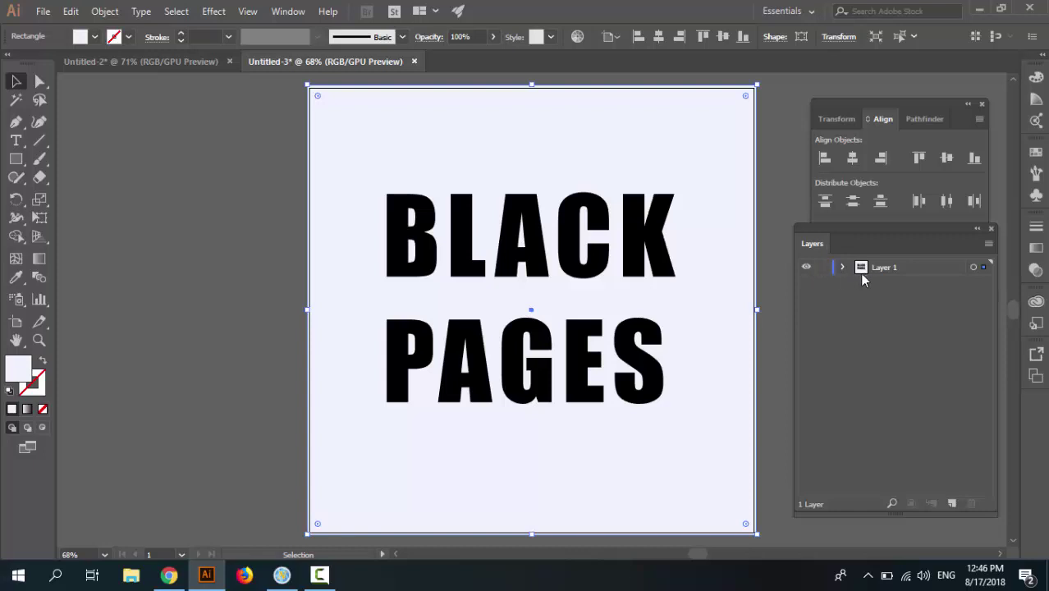
{"action": "double_click", "coordinate": [889, 269]}
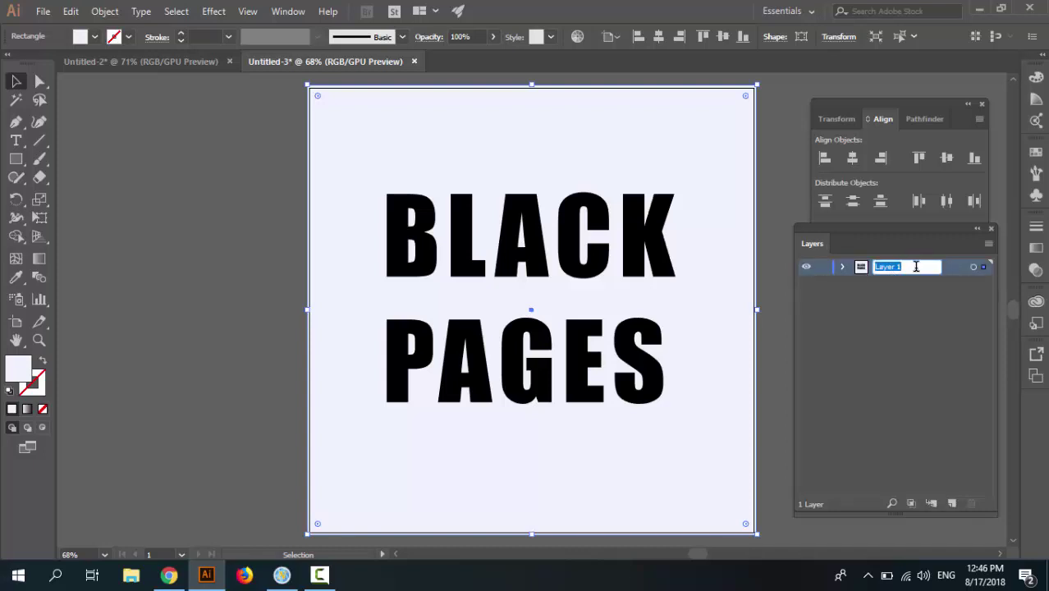
{"action": "type", "text": "BlackFont"}
{"action": "key", "text": "Return"}
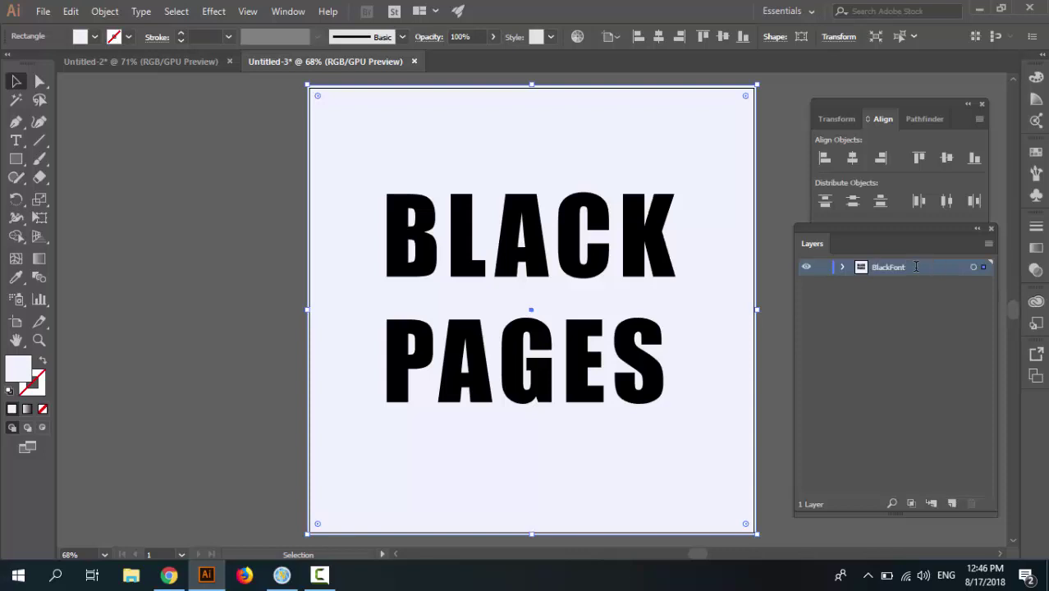
Step: Lock the BlackFont layer and add a new layer above it
{"action": "left_click", "coordinate": [822, 269]}
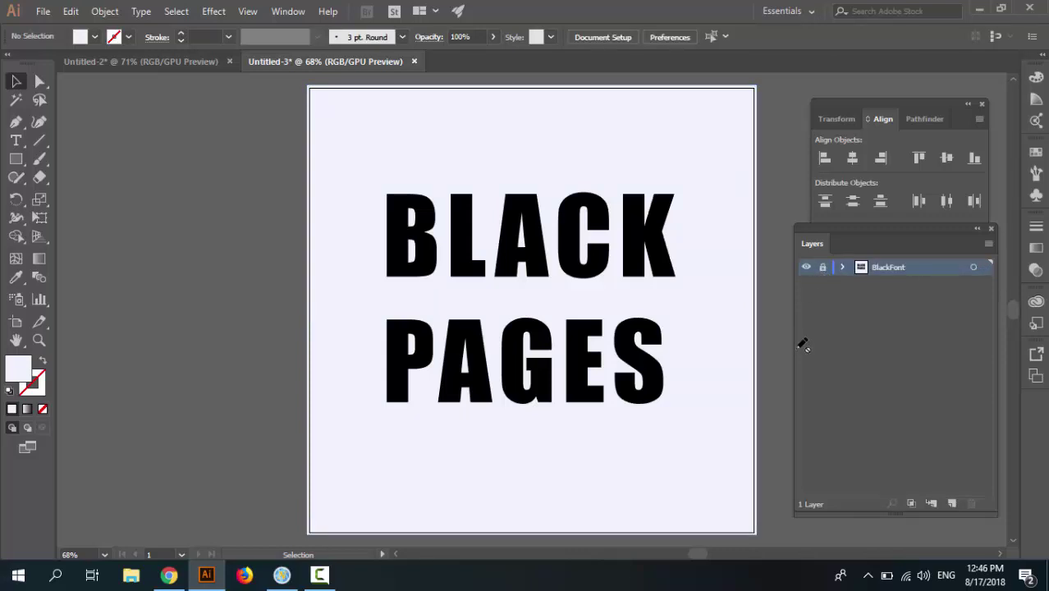
{"action": "left_click", "coordinate": [953, 504]}
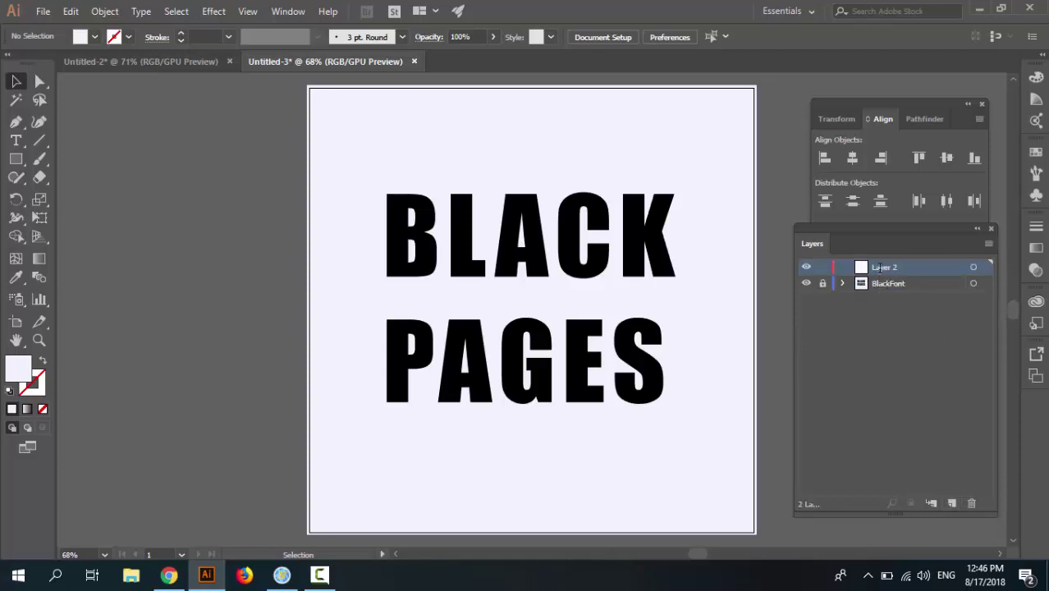
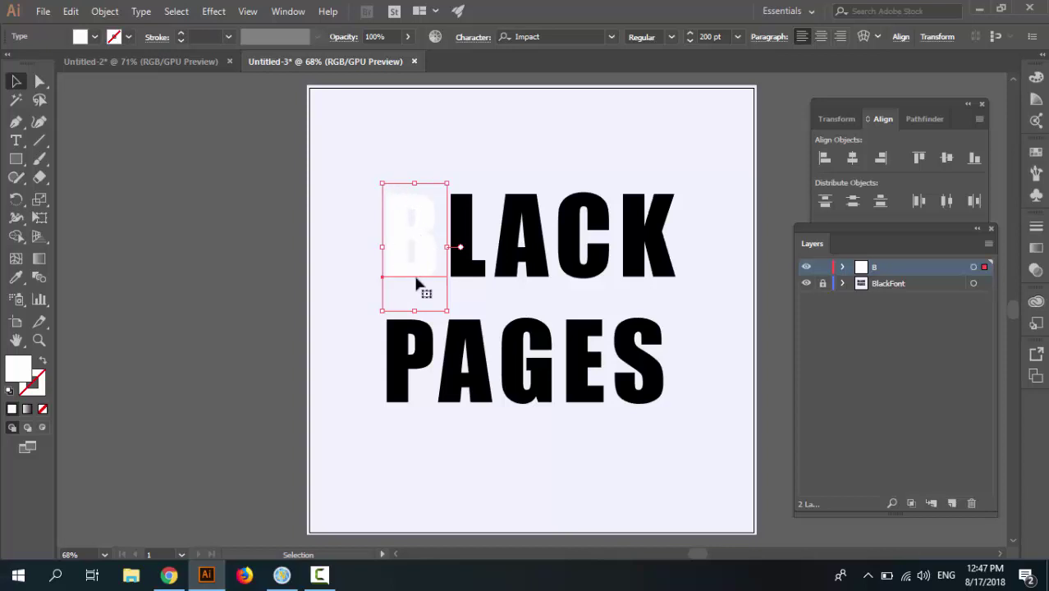
Step: Remove the fill from the separate white letter B on the B layer
{"action": "left_click", "coordinate": [271, 255]}
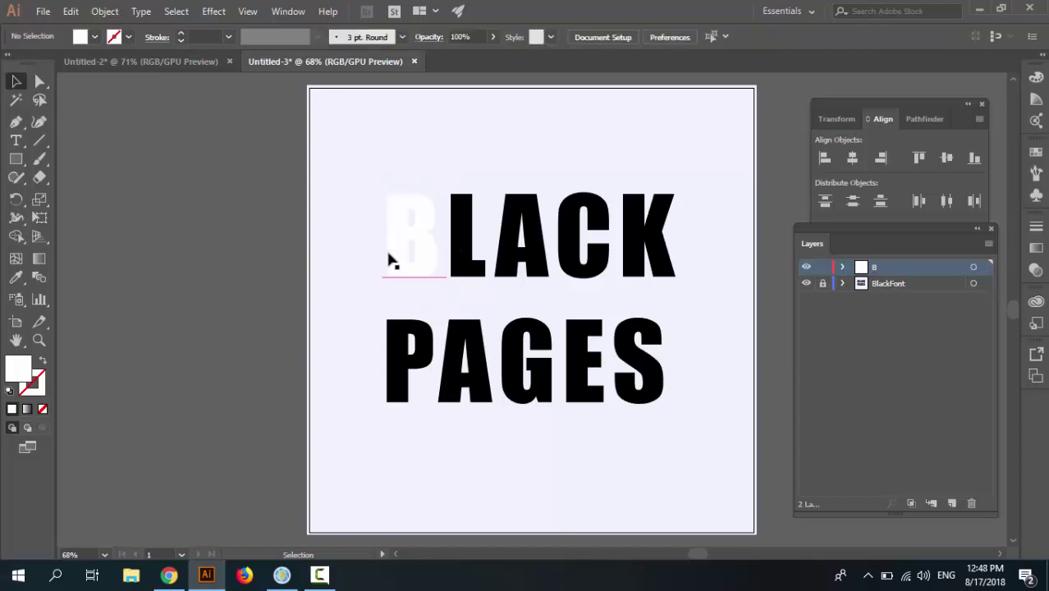
{"action": "left_click", "coordinate": [388, 248]}
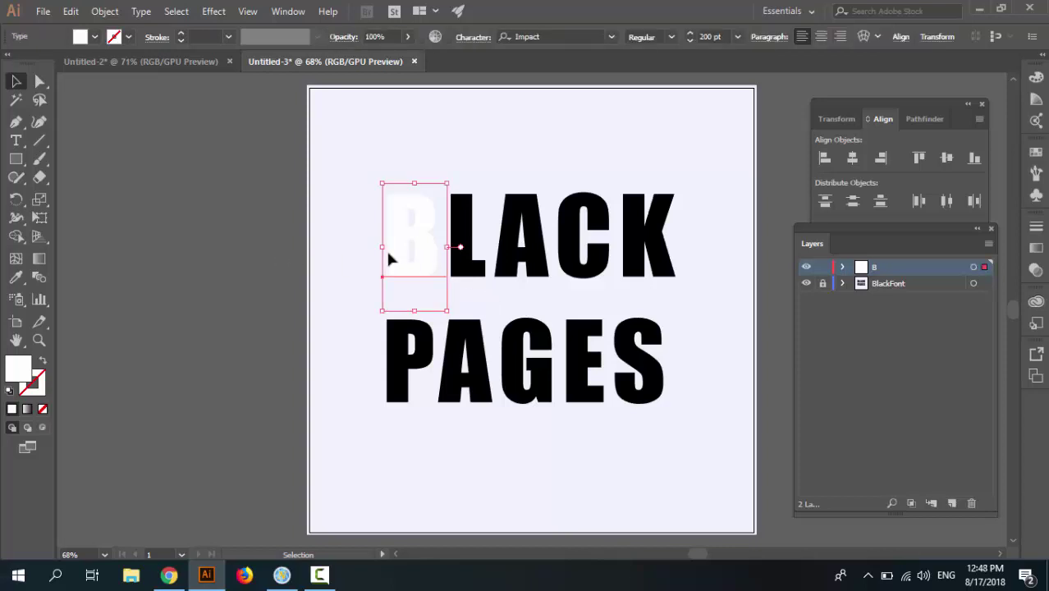
{"action": "left_click", "coordinate": [1036, 154]}
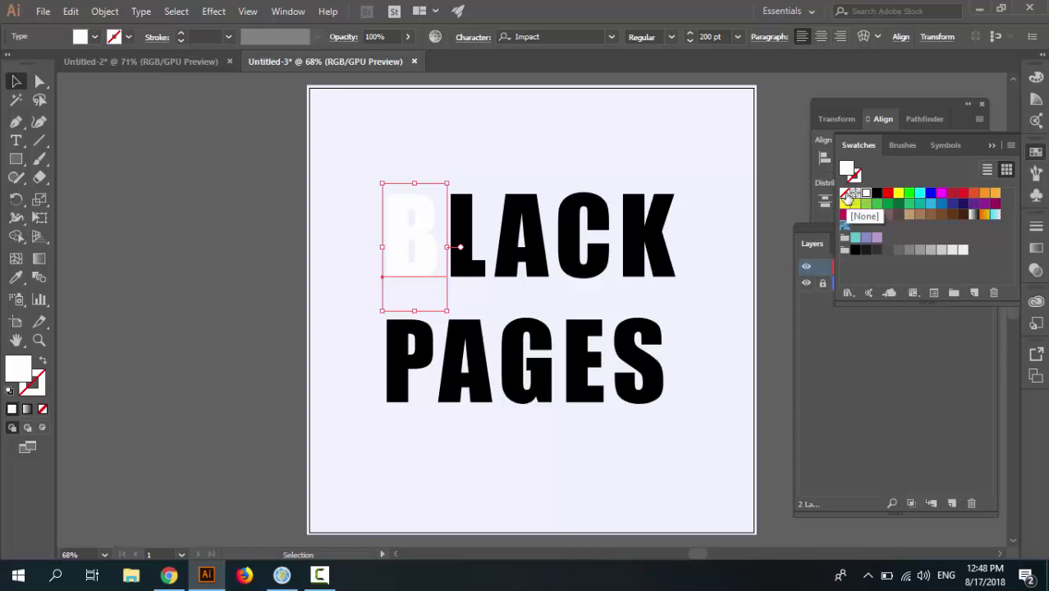
{"action": "left_click", "coordinate": [847, 198]}
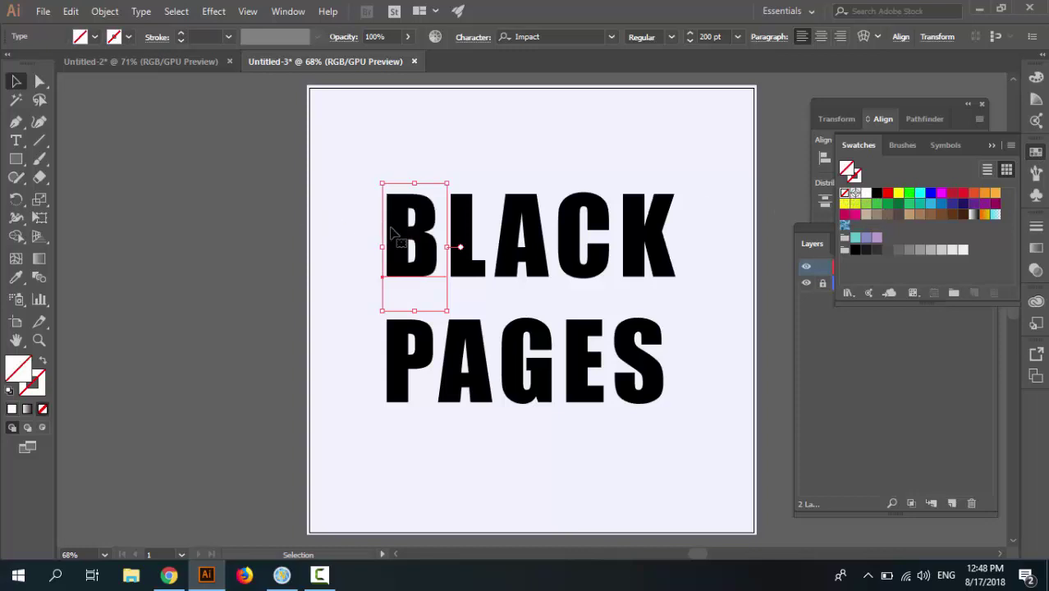
{"action": "left_click", "coordinate": [1036, 154]}
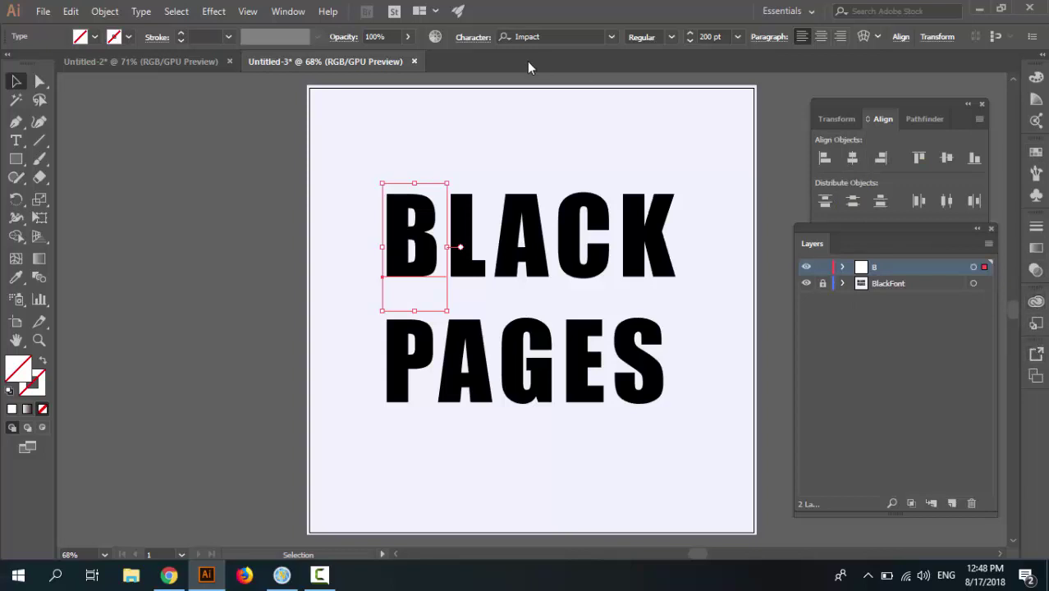
Step: Show the Appearance settings for the letter B and dock them in the same group as Layers
{"action": "left_click", "coordinate": [297, 12]}
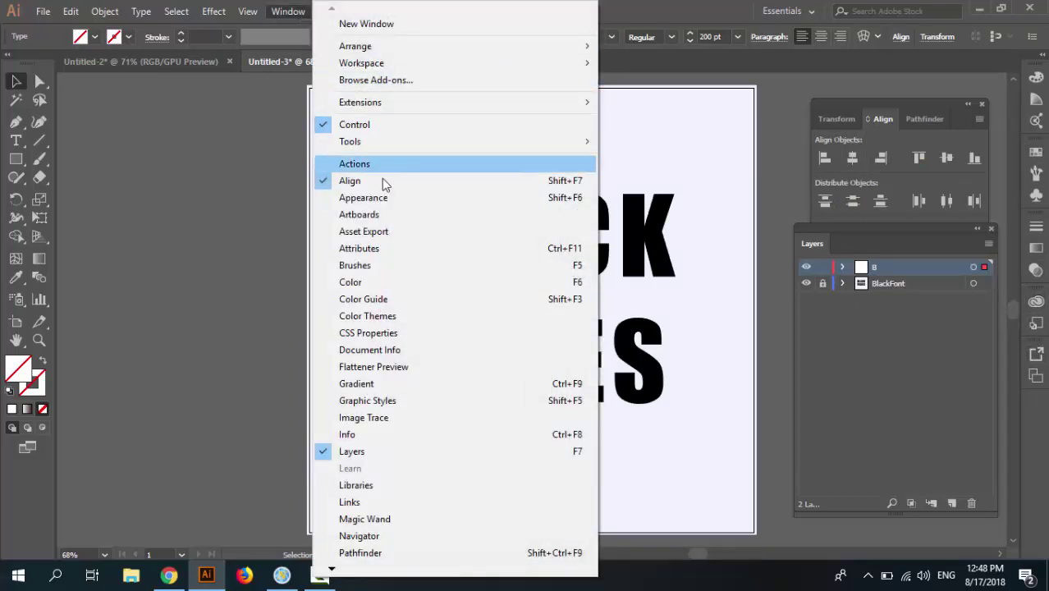
{"action": "left_click", "coordinate": [390, 201]}
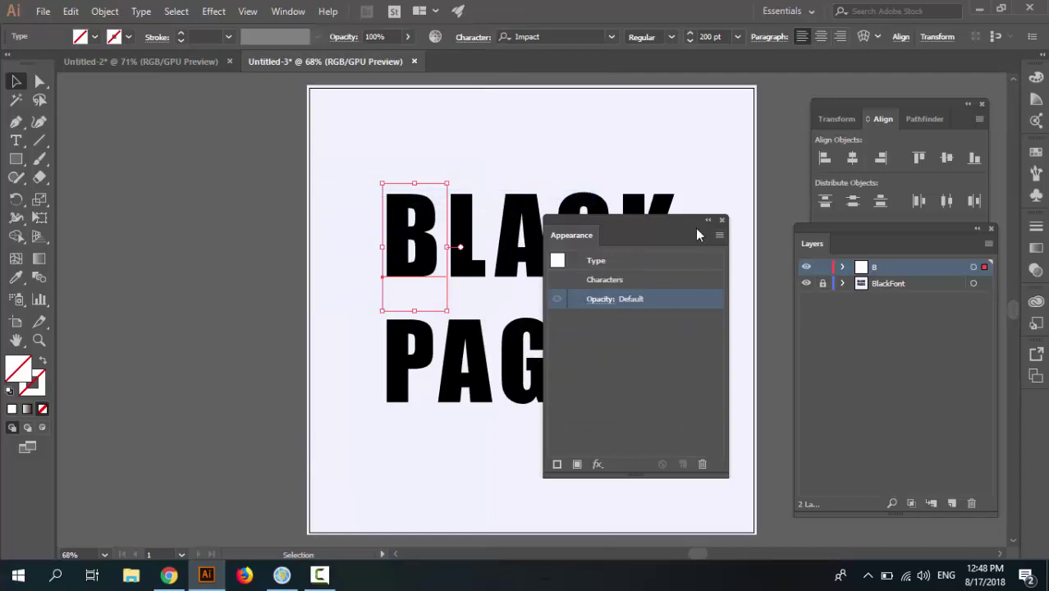
{"action": "left_click_drag", "start_coordinate": [696, 230], "coordinate": [941, 327]}
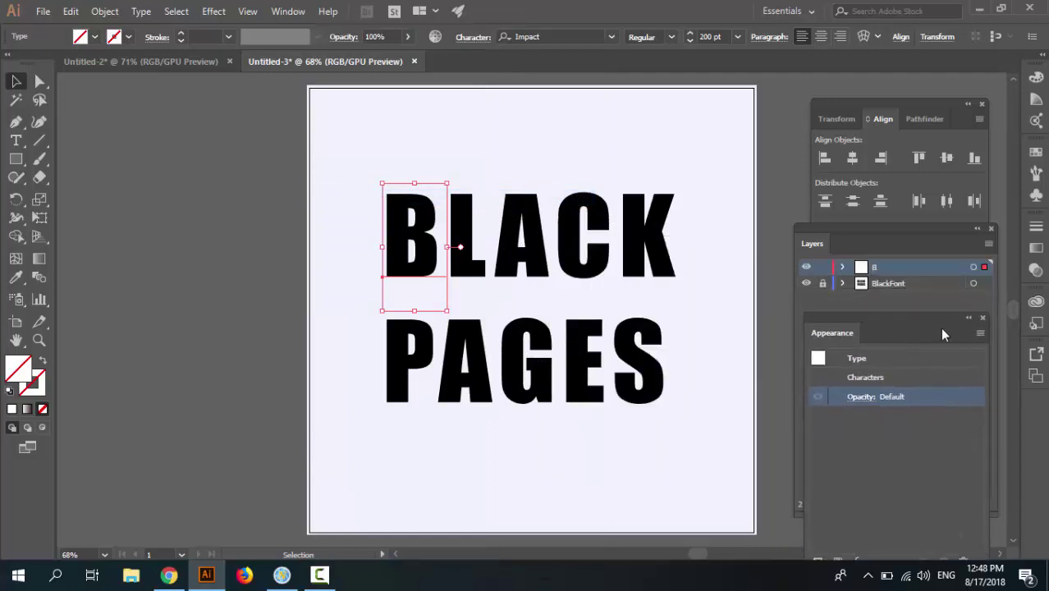
{"action": "left_click", "coordinate": [377, 234]}
{"action": "left_click", "coordinate": [408, 251]}
{"action": "left_click_drag", "start_coordinate": [898, 326], "coordinate": [918, 246]}
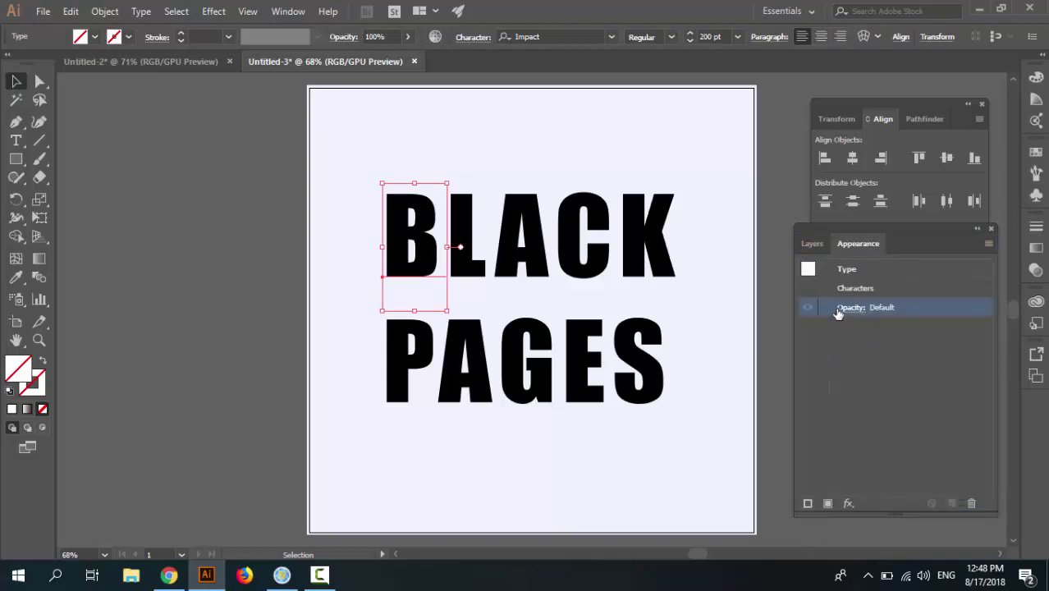
Step: Add a new fill to the letter B through its appearance attributes
{"action": "left_click", "coordinate": [322, 248]}
{"action": "left_click", "coordinate": [402, 237]}
{"action": "left_click", "coordinate": [829, 503]}
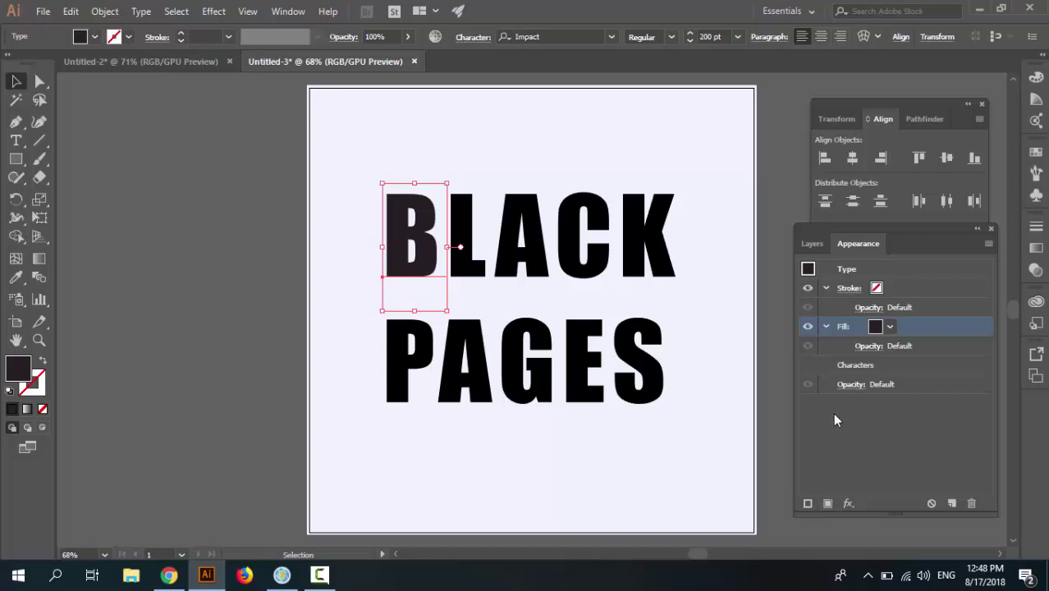
Step: Show the Gradient settings beside the artboard and apply a linear gradient to the letter B's new fill
{"action": "left_click", "coordinate": [294, 10]}
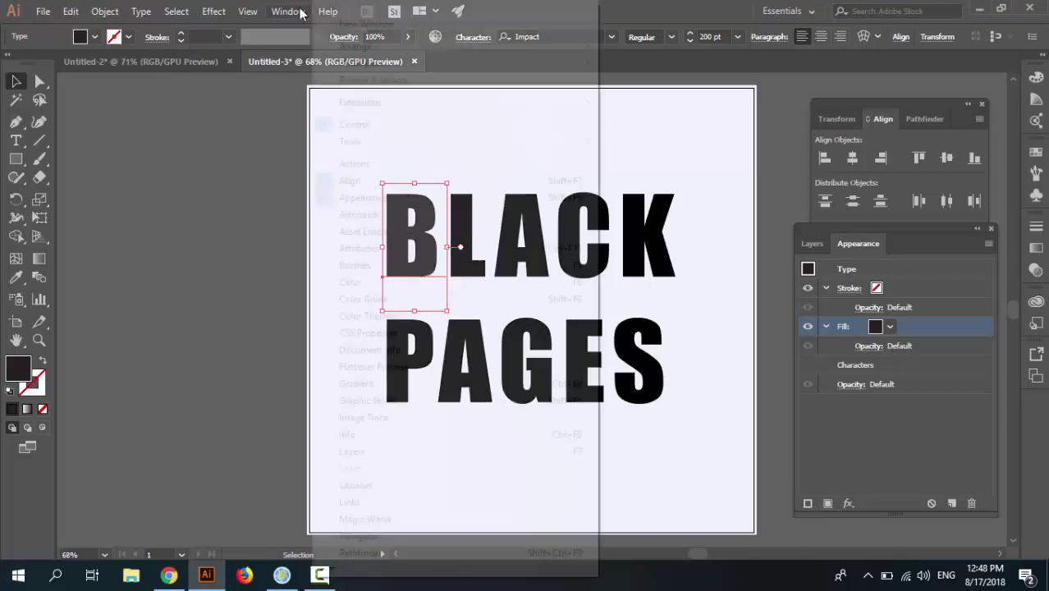
{"action": "left_click", "coordinate": [400, 384]}
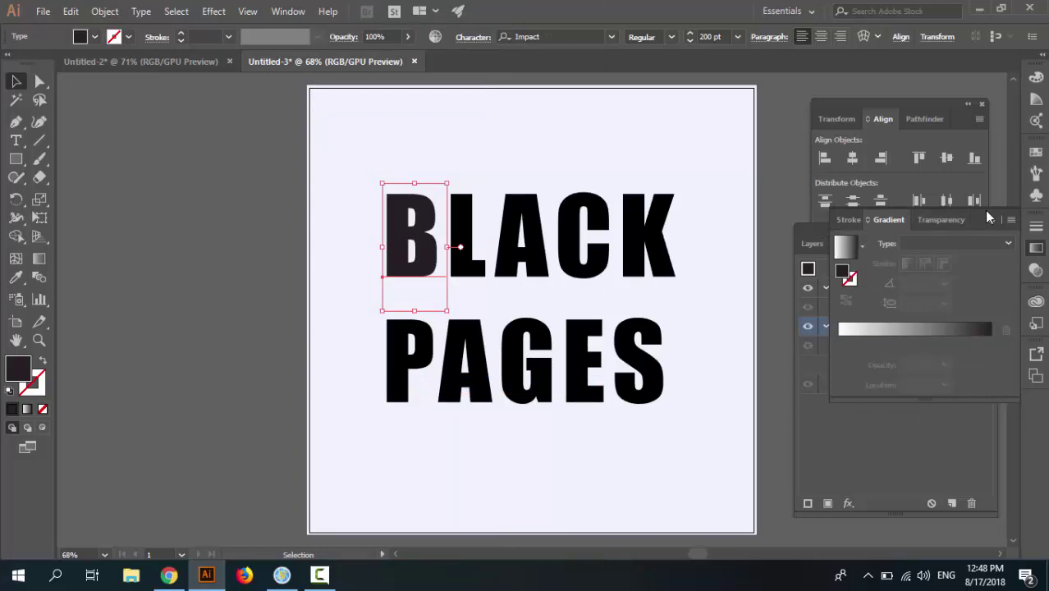
{"action": "left_click_drag", "start_coordinate": [984, 211], "coordinate": [248, 161]}
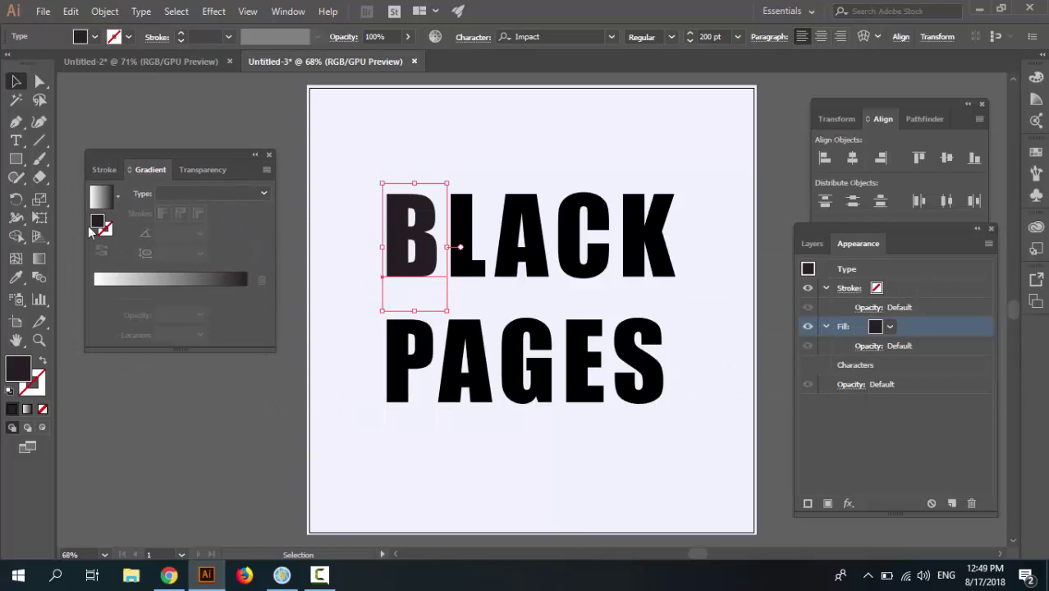
{"action": "left_click", "coordinate": [197, 194]}
{"action": "left_click", "coordinate": [192, 210]}
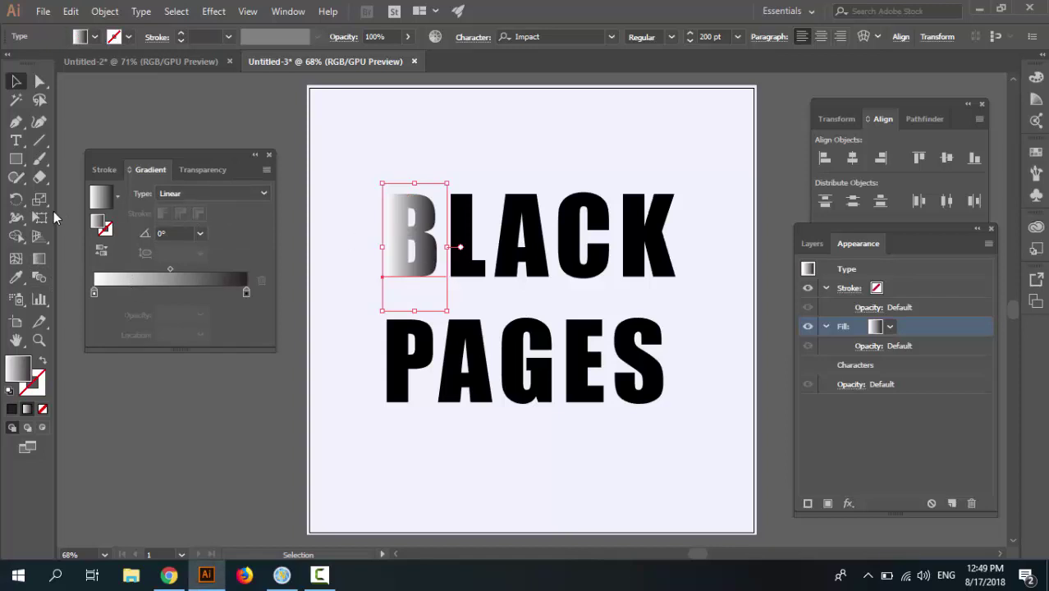
Step: Stretch the B's linear gradient past its edge to the letter A and shift the gradient midpoint toward the dark end
{"action": "left_click", "coordinate": [39, 259]}
{"action": "mouse_move", "coordinate": [444, 249]}
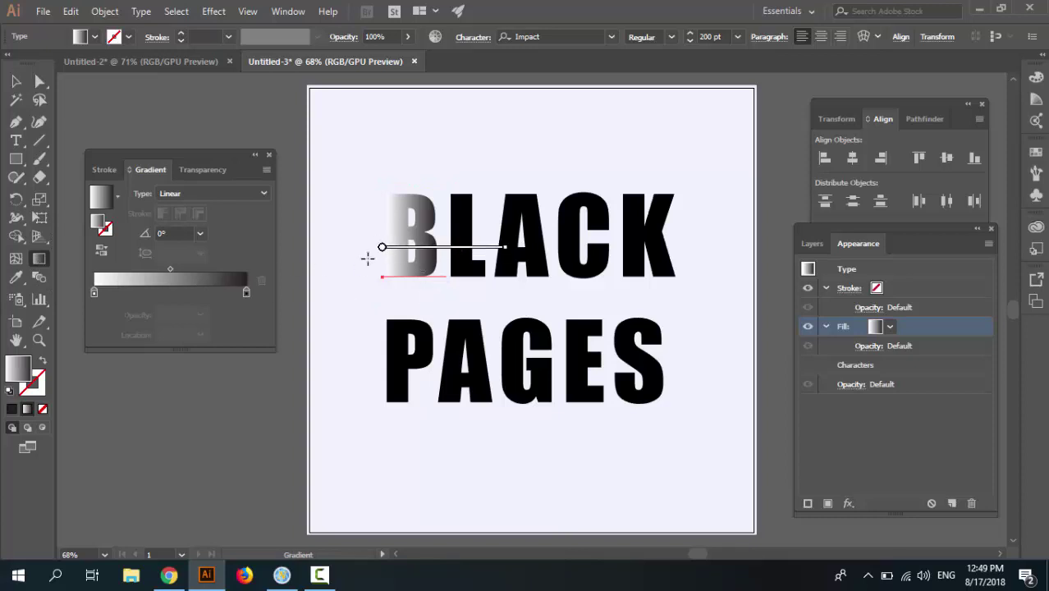
{"action": "left_click_drag", "start_coordinate": [443, 248], "coordinate": [475, 247]}
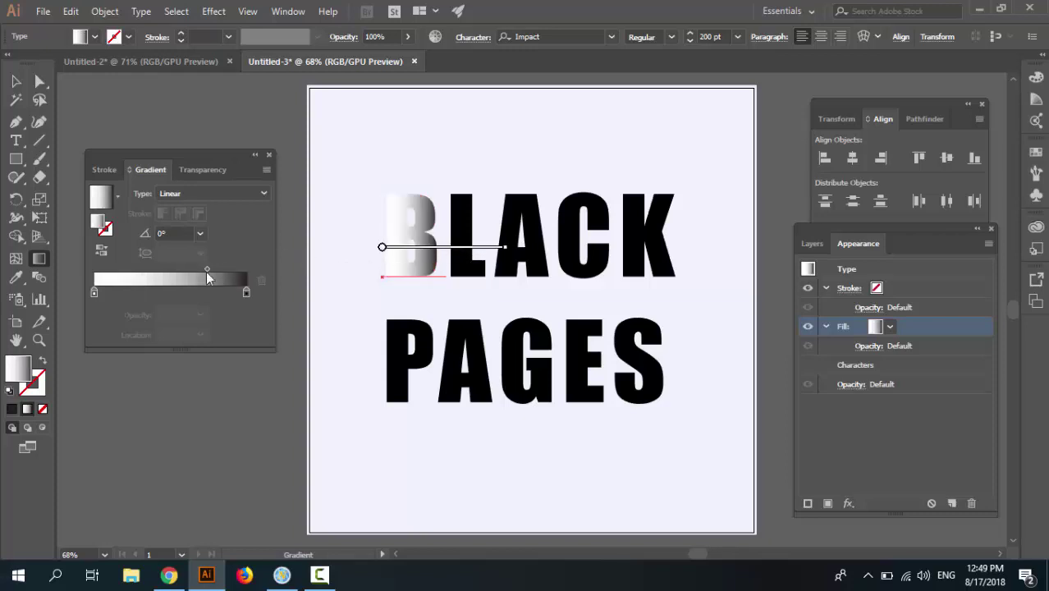
Step: Change the starting colour stop of the B's gradient from greyscale to the bright yellow swatch
{"action": "left_click", "coordinate": [93, 293]}
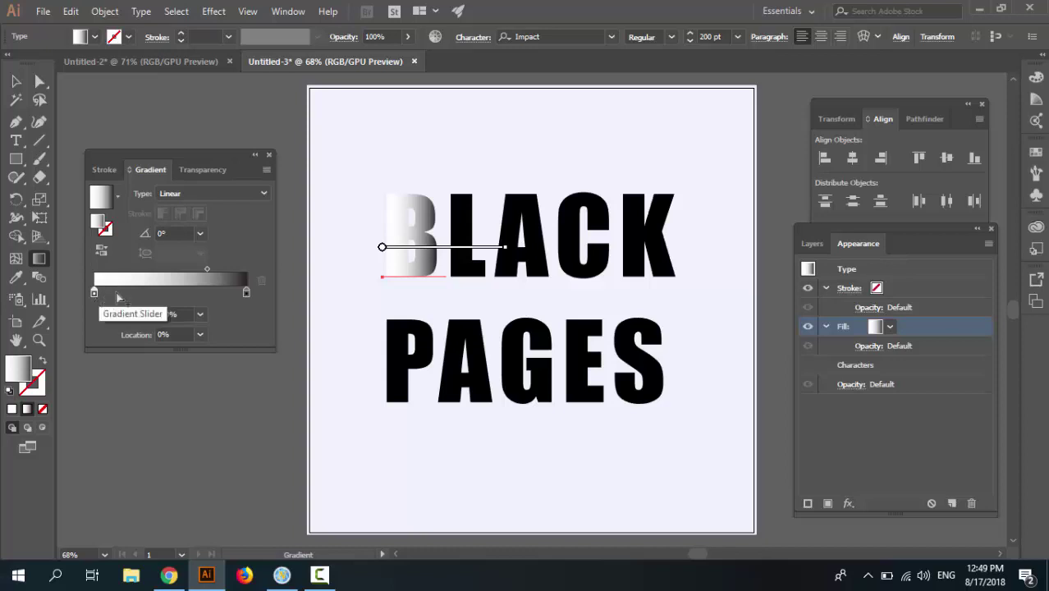
{"action": "left_click", "coordinate": [79, 36], "text": "shift"}
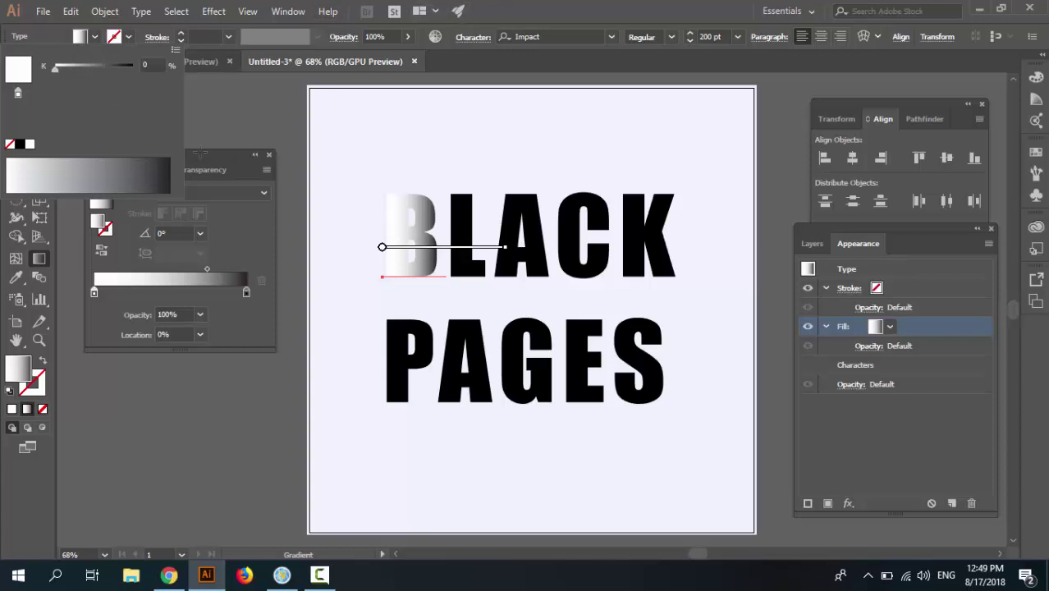
{"action": "left_click", "coordinate": [95, 293]}
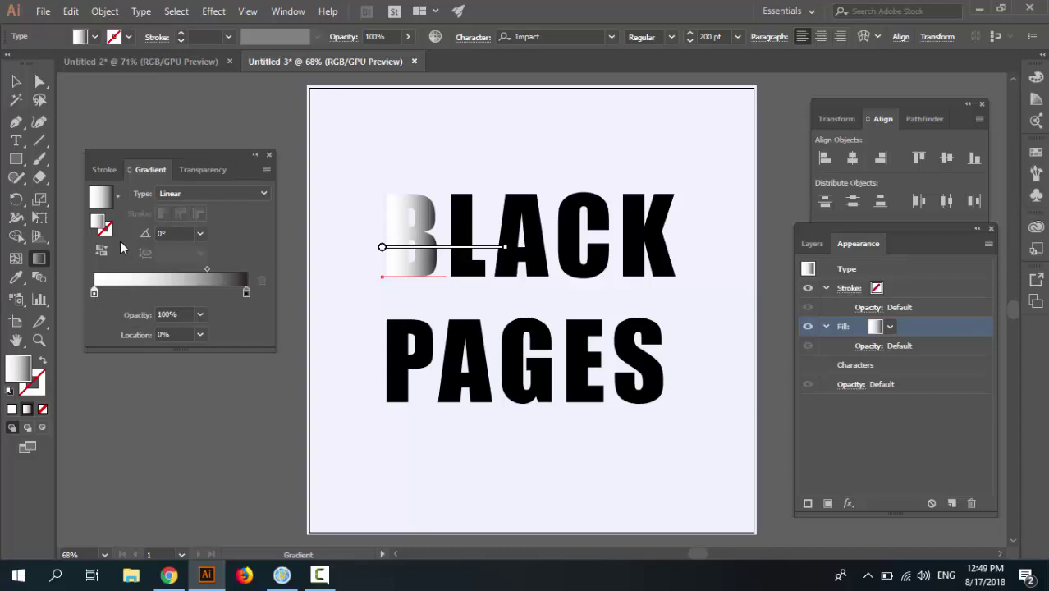
{"action": "double_click", "coordinate": [94, 293]}
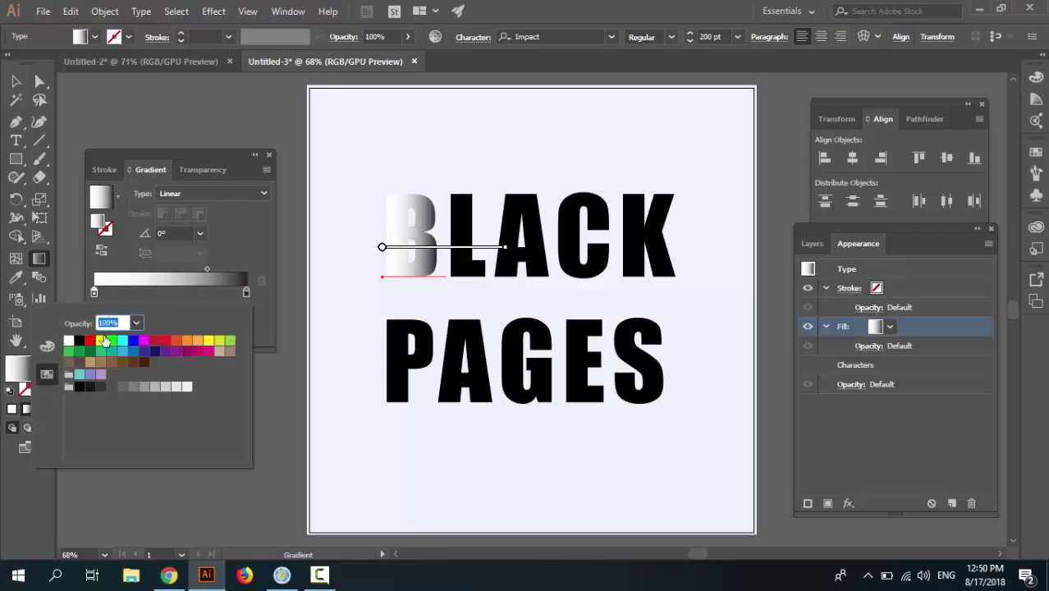
{"action": "left_click", "coordinate": [100, 340]}
{"action": "left_click", "coordinate": [120, 255]}
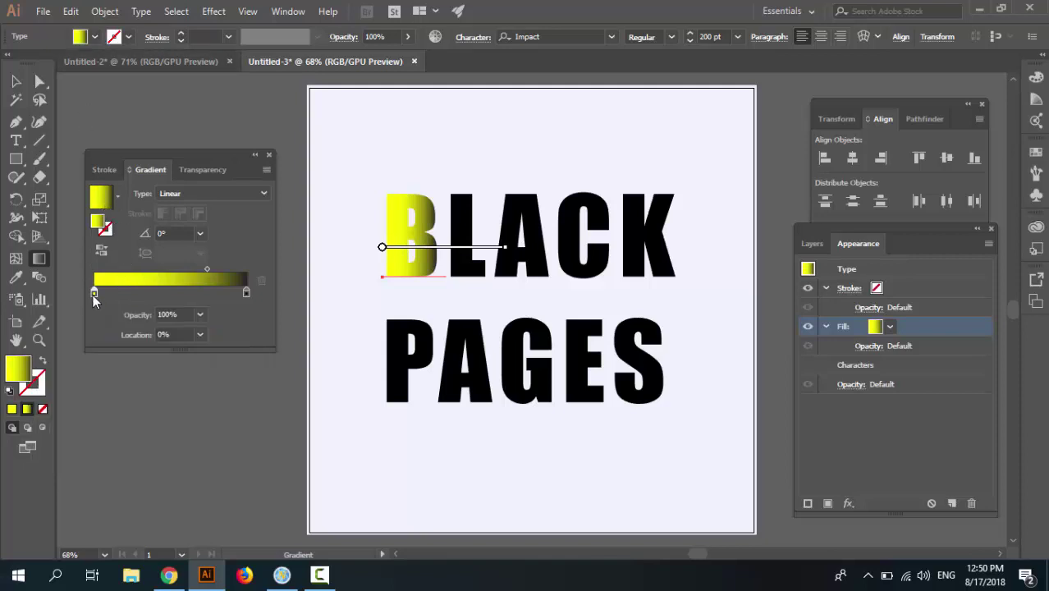
Step: Set the gradient's starting colour stop to an RGB purple with red 146 and green 40
{"action": "left_click", "coordinate": [79, 38], "text": "shift"}
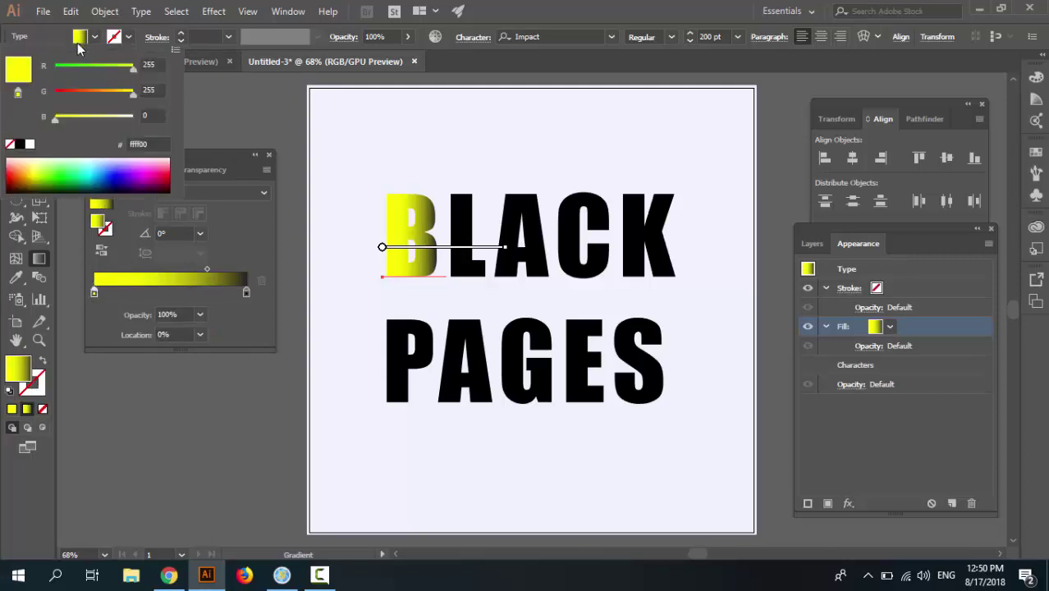
{"action": "left_click", "coordinate": [156, 64]}
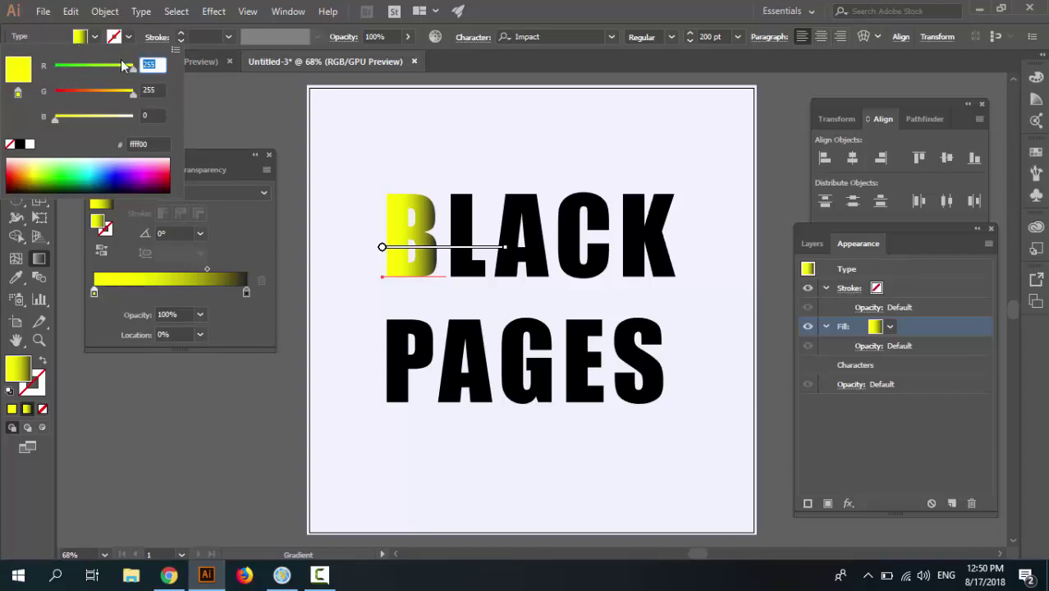
{"action": "type", "text": "146"}
{"action": "key", "text": "Tab"}
{"action": "type", "text": "40"}
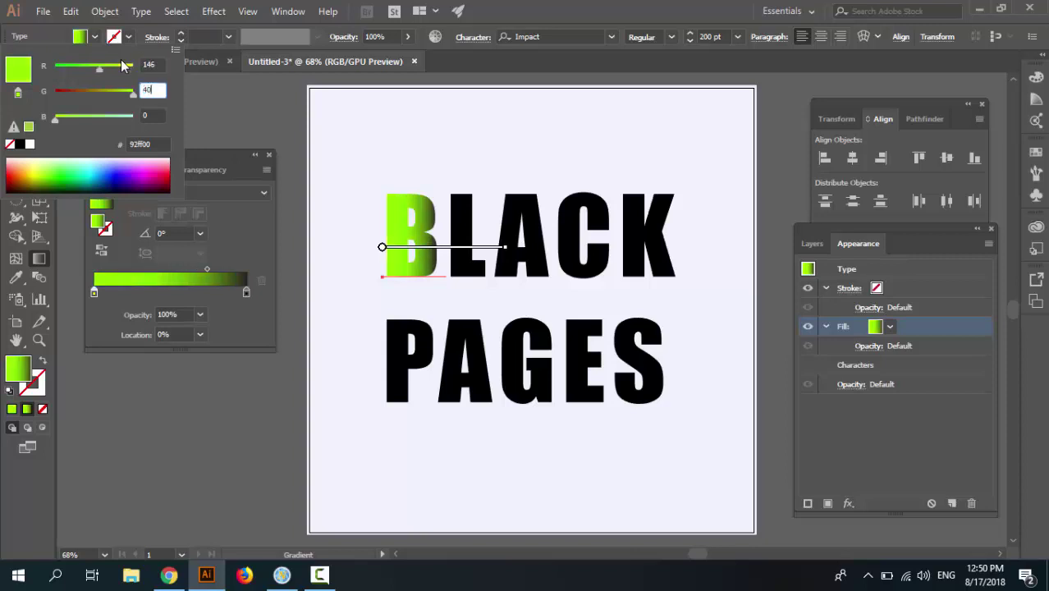
{"action": "key", "text": "Tab"}
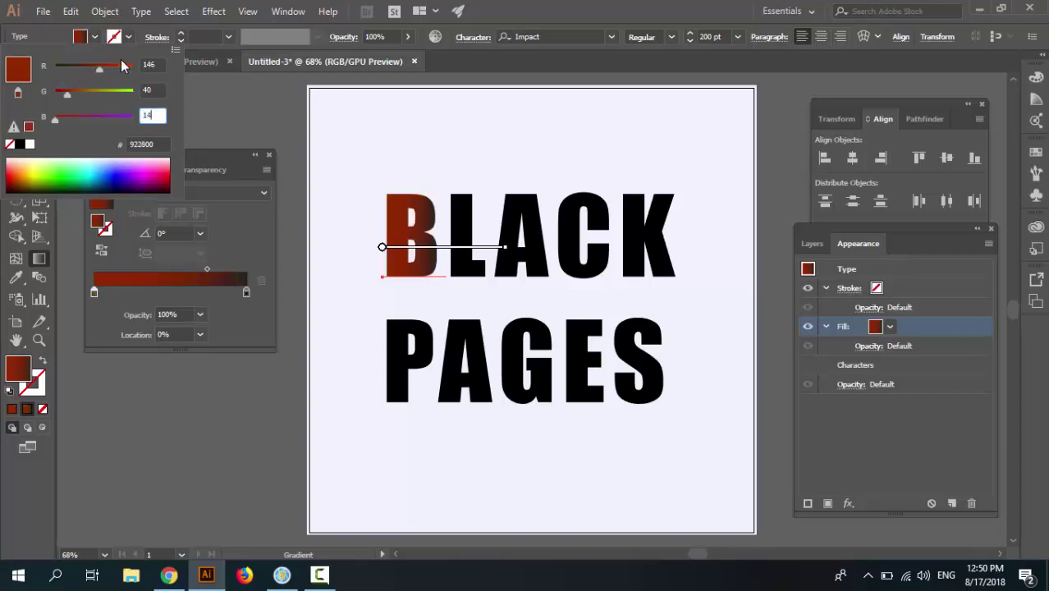
{"action": "key", "text": "Return"}
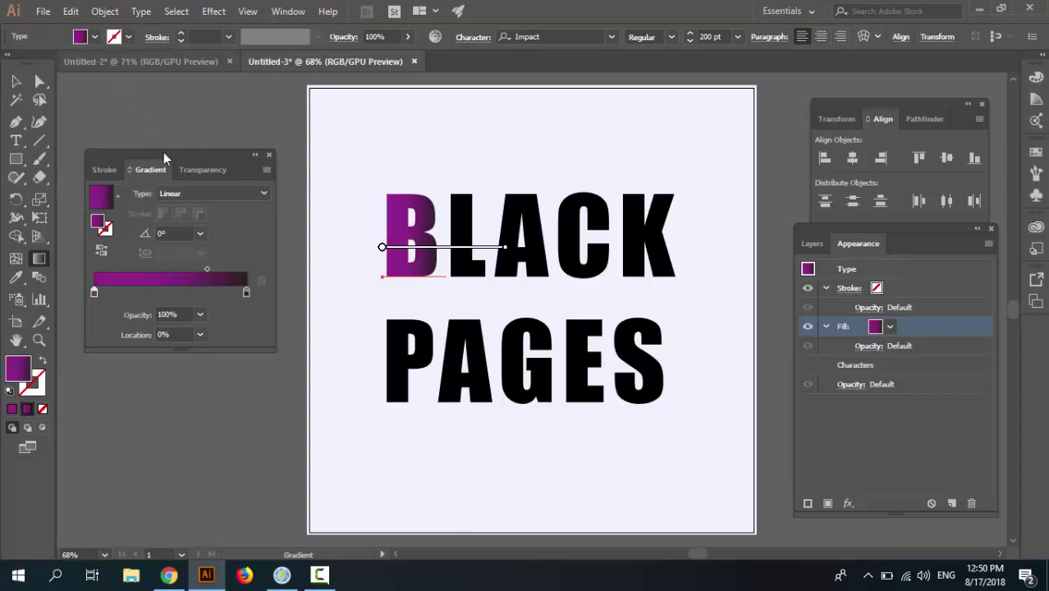
Step: Change the black ending colour stop of the B's gradient to a yellow swatch
{"action": "left_click", "coordinate": [246, 292]}
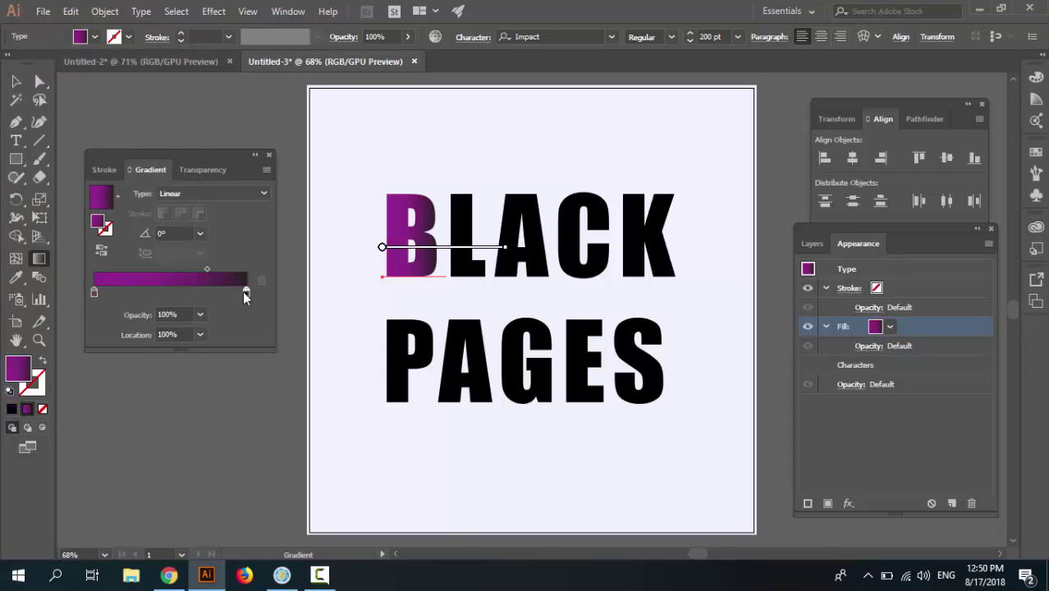
{"action": "left_click", "coordinate": [79, 36], "text": "shift"}
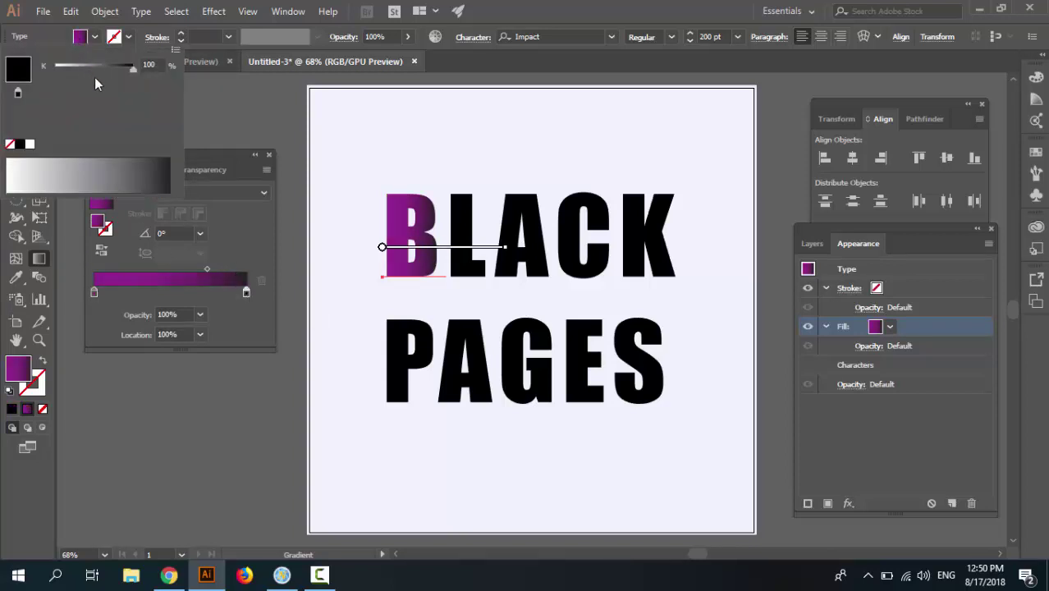
{"action": "double_click", "coordinate": [246, 293]}
{"action": "left_click", "coordinate": [208, 340]}
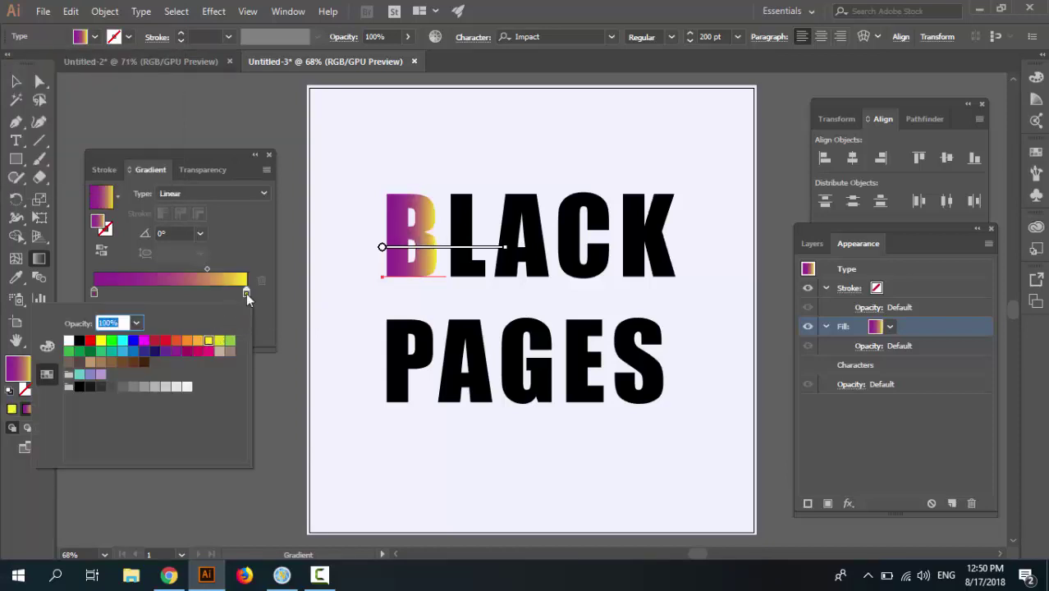
Step: Set the ending colour stop of the B's gradient to RGB red 159, green 31, blue 99
{"action": "left_click", "coordinate": [247, 294]}
{"action": "left_click", "coordinate": [80, 36], "text": "shift"}
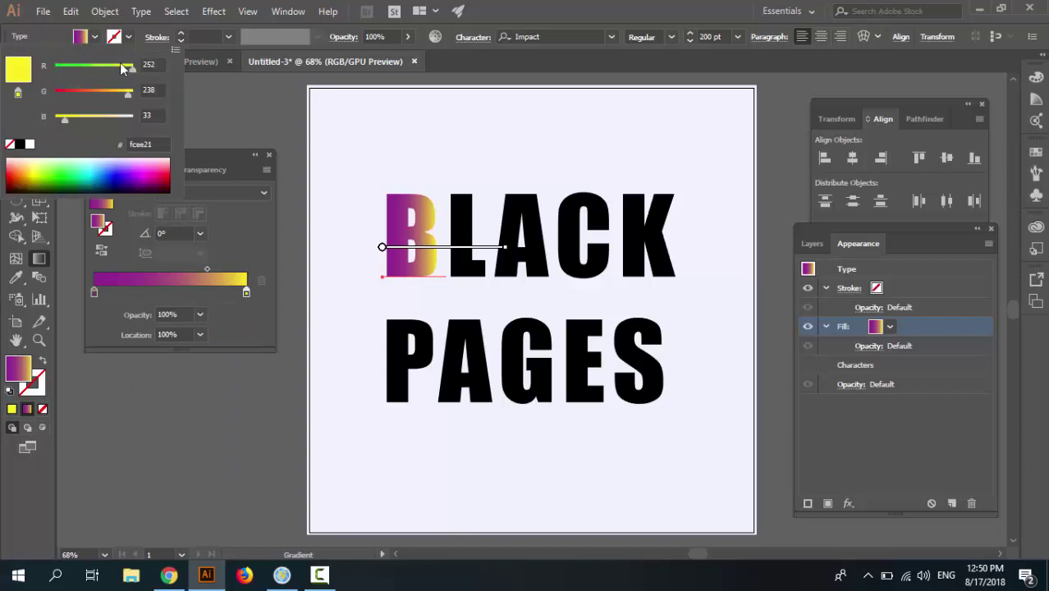
{"action": "left_click", "coordinate": [135, 66]}
{"action": "type", "text": "159"}
{"action": "key", "text": "Tab"}
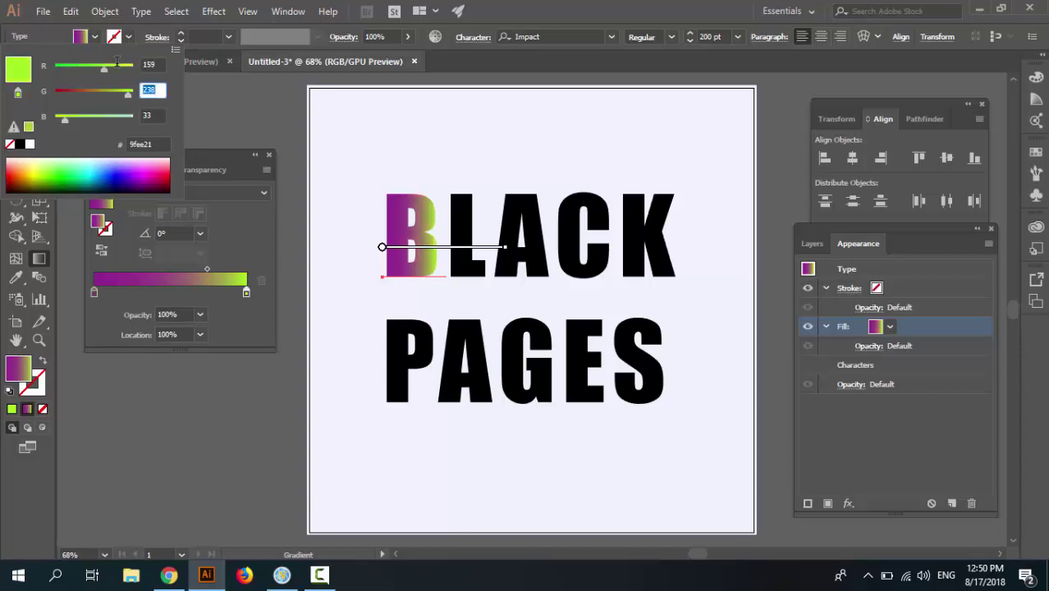
{"action": "type", "text": "31"}
{"action": "key", "text": "Tab"}
{"action": "type", "text": "99"}
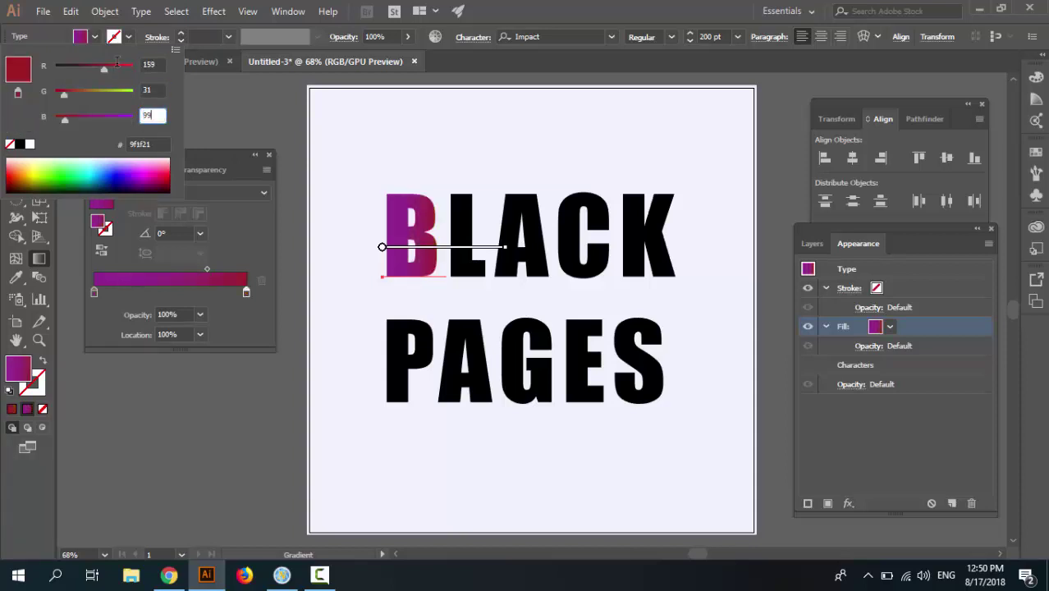
{"action": "key", "text": "Return"}
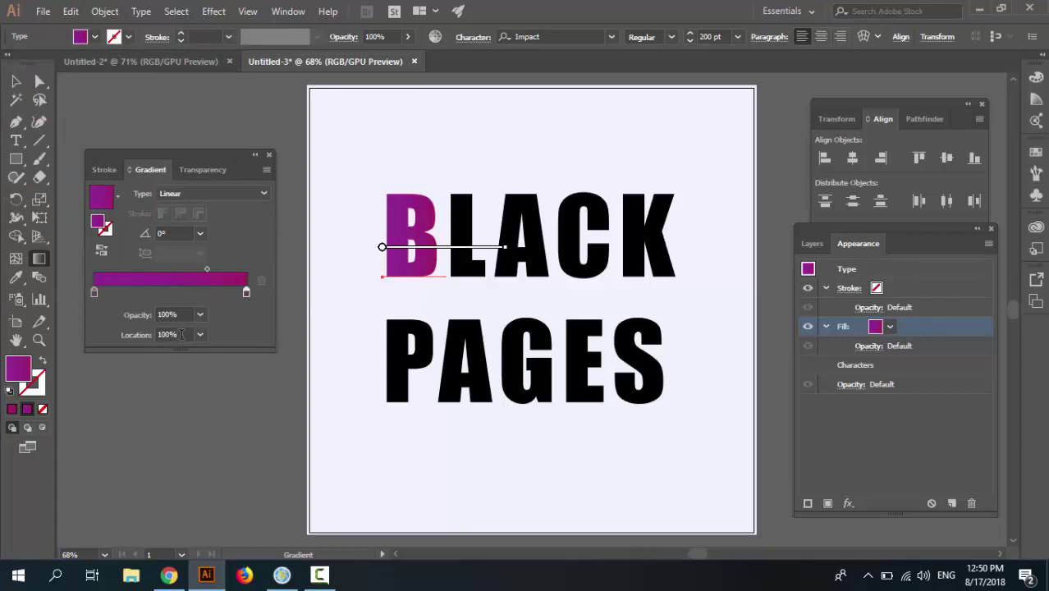
Step: Move the gradient's ending colour stop to 80% and shift the midpoint to about 51%
{"action": "left_click_drag", "start_coordinate": [181, 334], "coordinate": [138, 330]}
{"action": "type", "text": "80"}
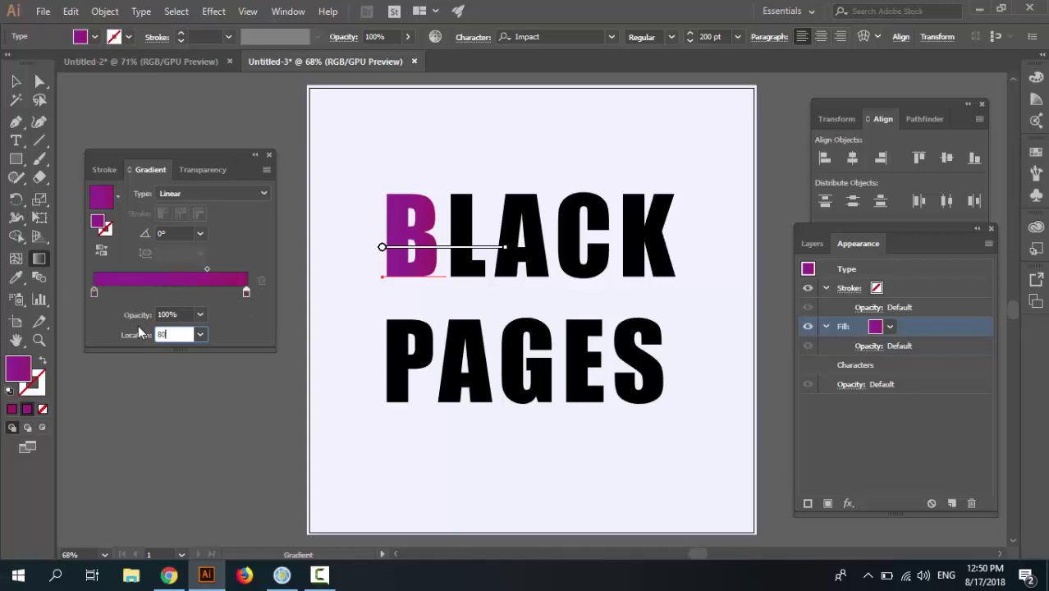
{"action": "key", "text": "Return"}
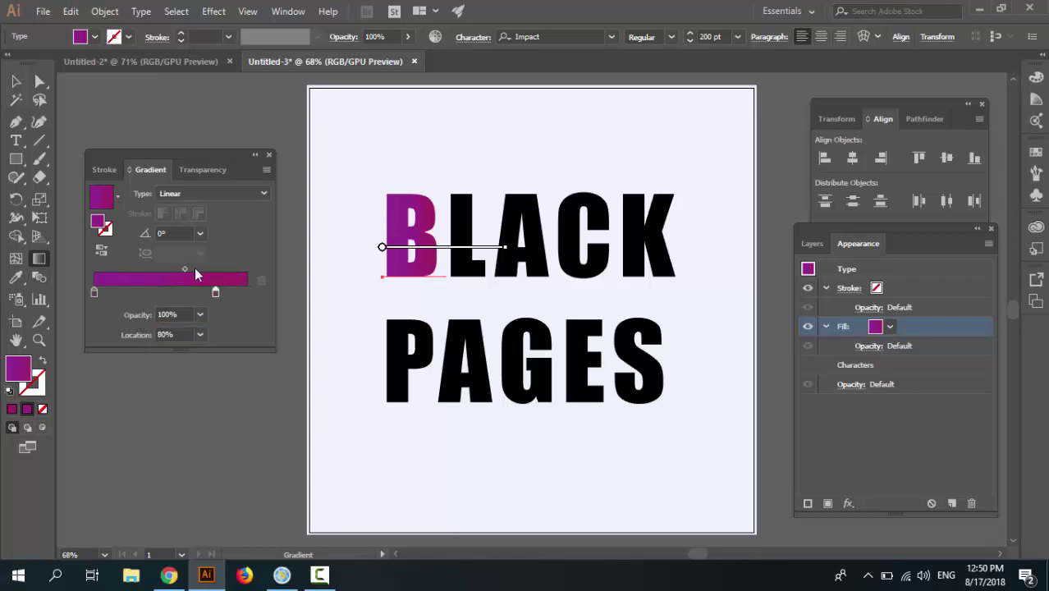
{"action": "left_click_drag", "start_coordinate": [184, 276], "coordinate": [150, 275]}
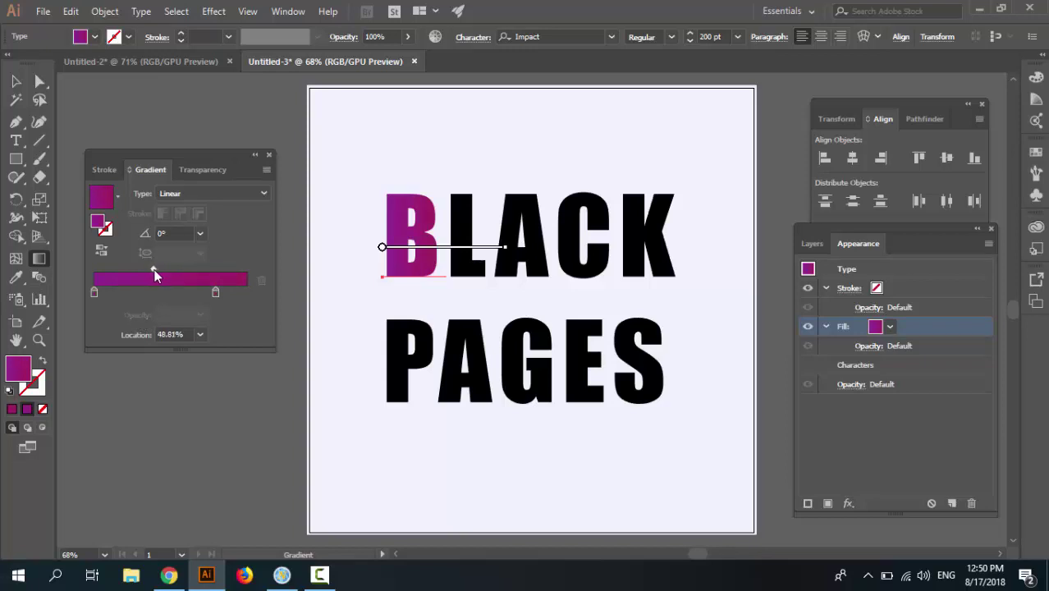
{"action": "left_click_drag", "start_coordinate": [150, 270], "coordinate": [159, 269]}
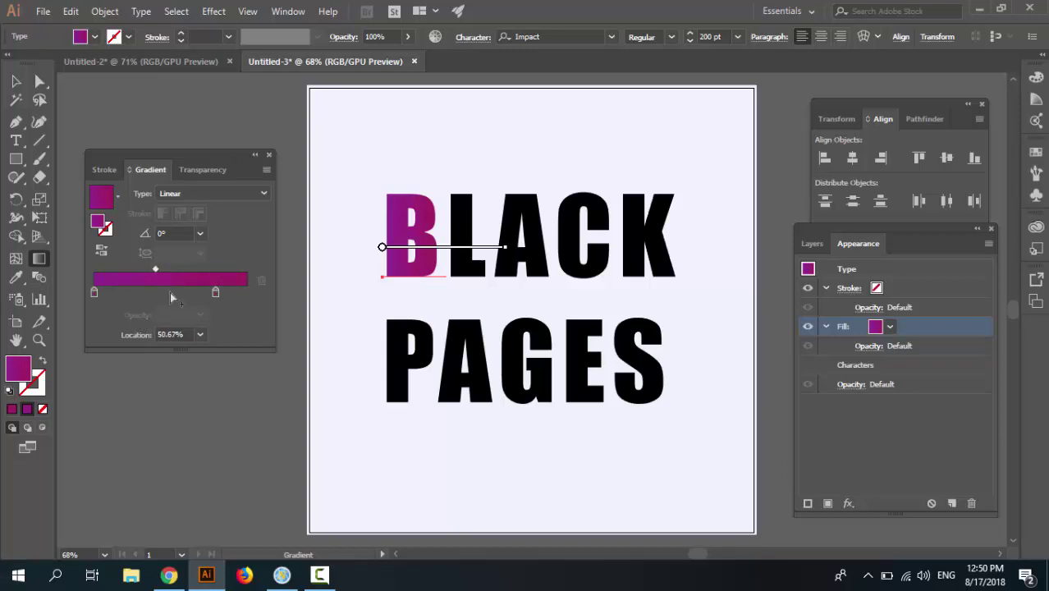
{"action": "left_click", "coordinate": [216, 294]}
Step: Add a Normal-mode black Drop Shadow to the B's fill with 10% opacity, 5 px X offset, 0 px Y offset and 10 px blur
{"action": "left_click", "coordinate": [849, 503]}
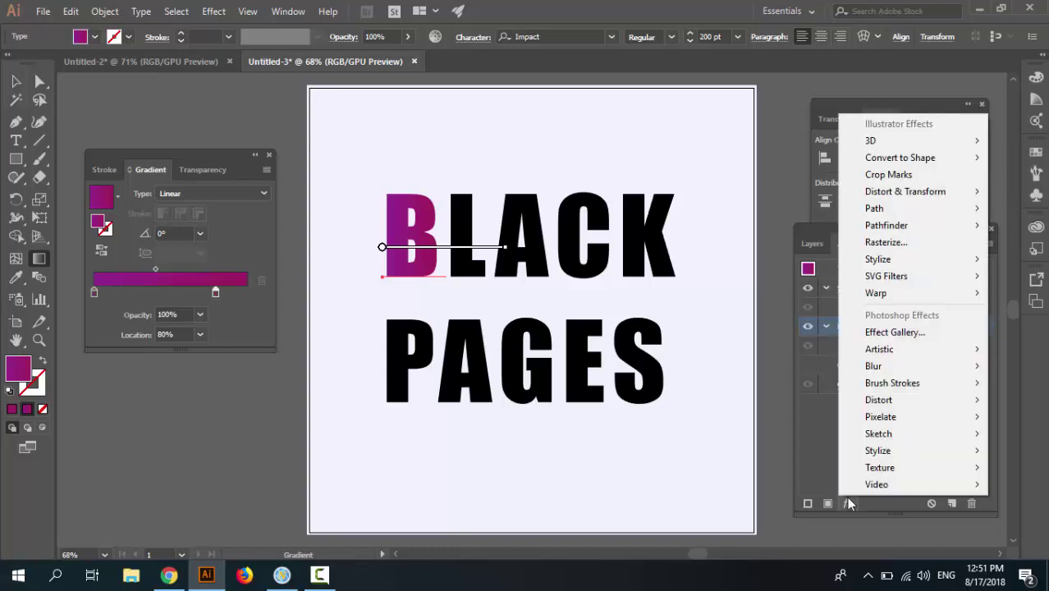
{"action": "mouse_move", "coordinate": [882, 261]}
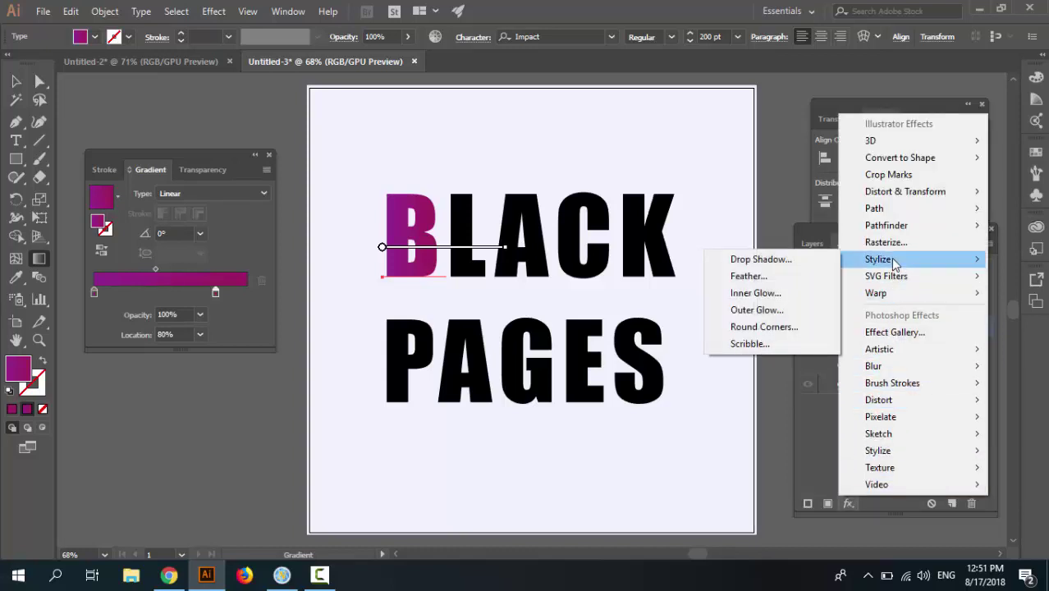
{"action": "left_click", "coordinate": [809, 260]}
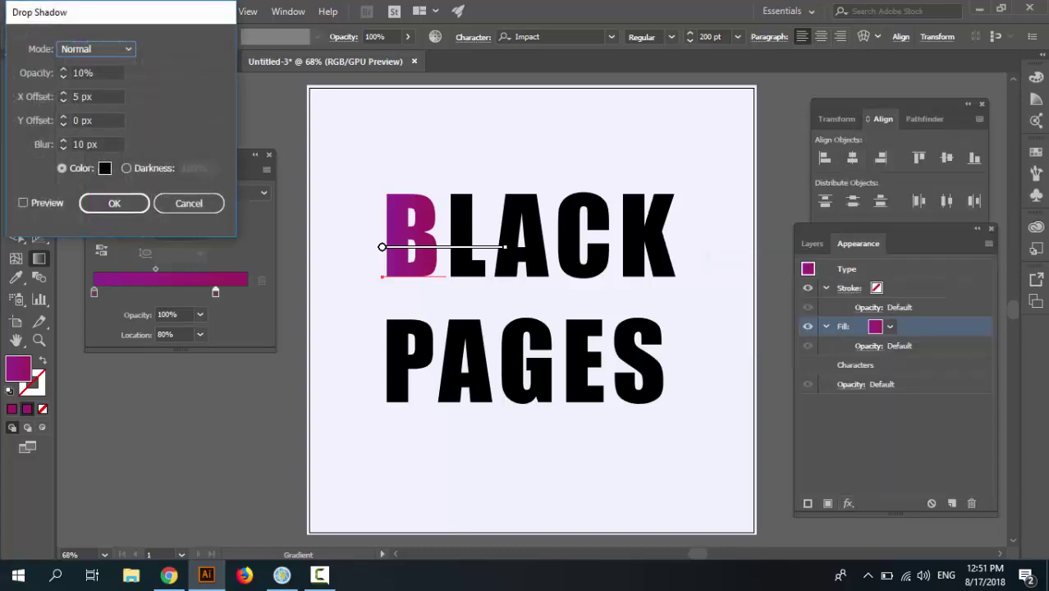
{"action": "left_click", "coordinate": [102, 74]}
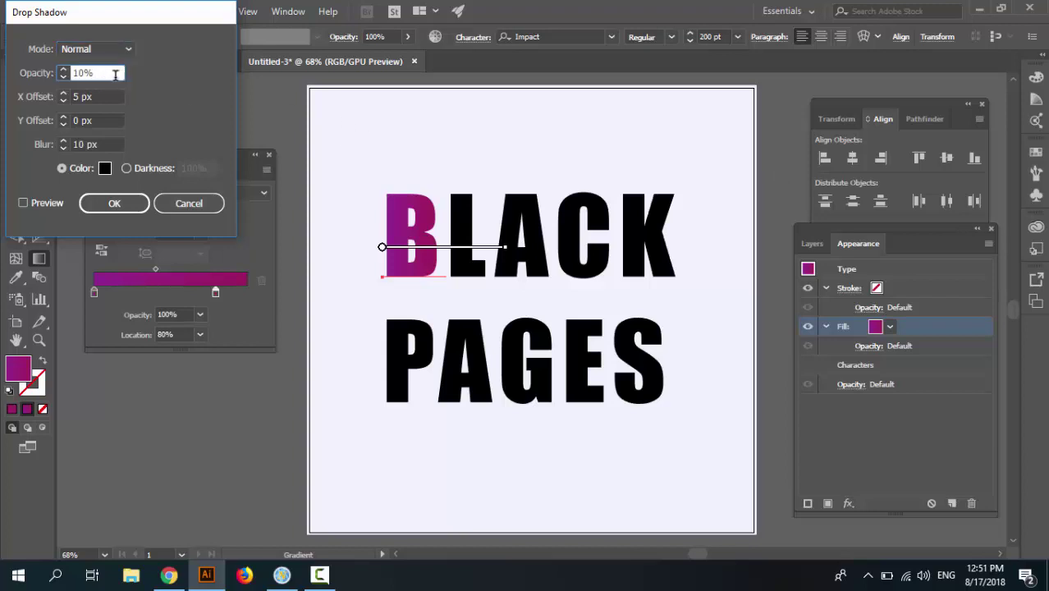
{"action": "left_click_drag", "start_coordinate": [115, 74], "coordinate": [71, 74]}
{"action": "left_click", "coordinate": [113, 204]}
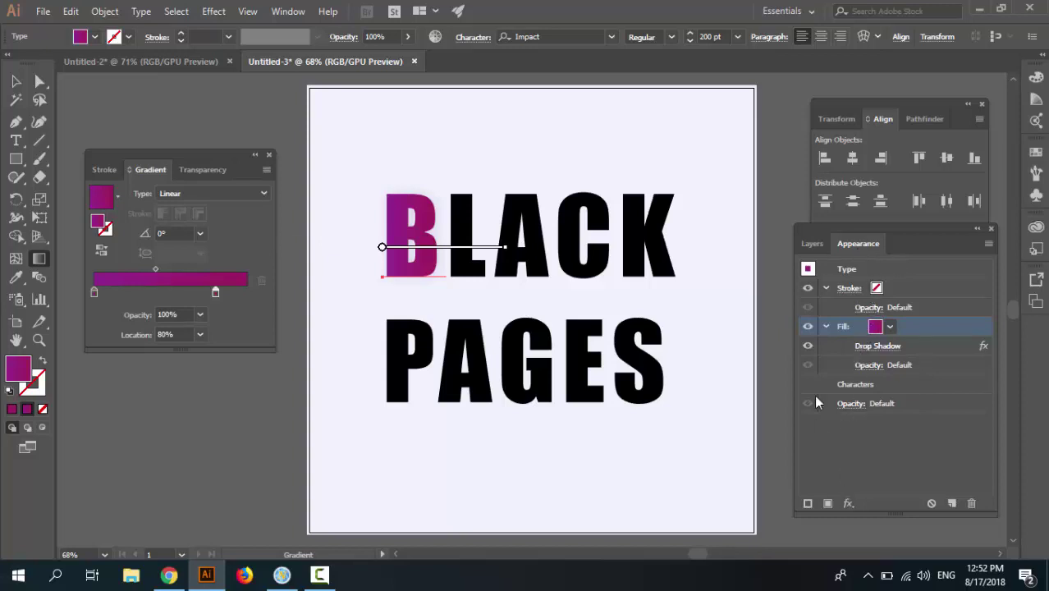
Step: Add a second gradient fill to the B above its stroke and switch to the Selection tool
{"action": "left_click", "coordinate": [849, 499]}
{"action": "left_click", "coordinate": [848, 505]}
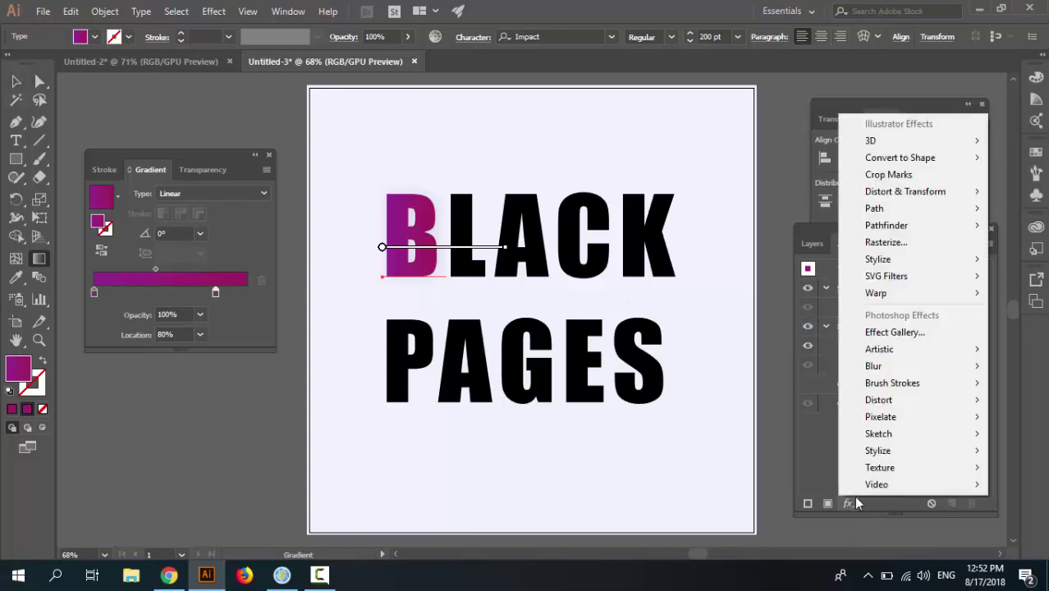
{"action": "left_click", "coordinate": [844, 504]}
{"action": "left_click", "coordinate": [829, 503]}
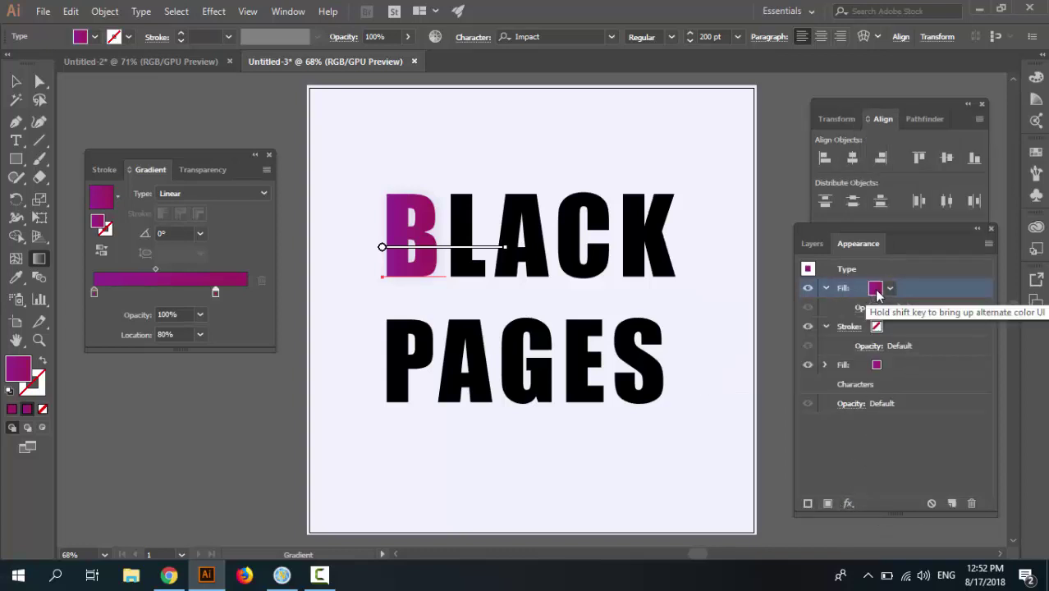
{"action": "left_click", "coordinate": [15, 81]}
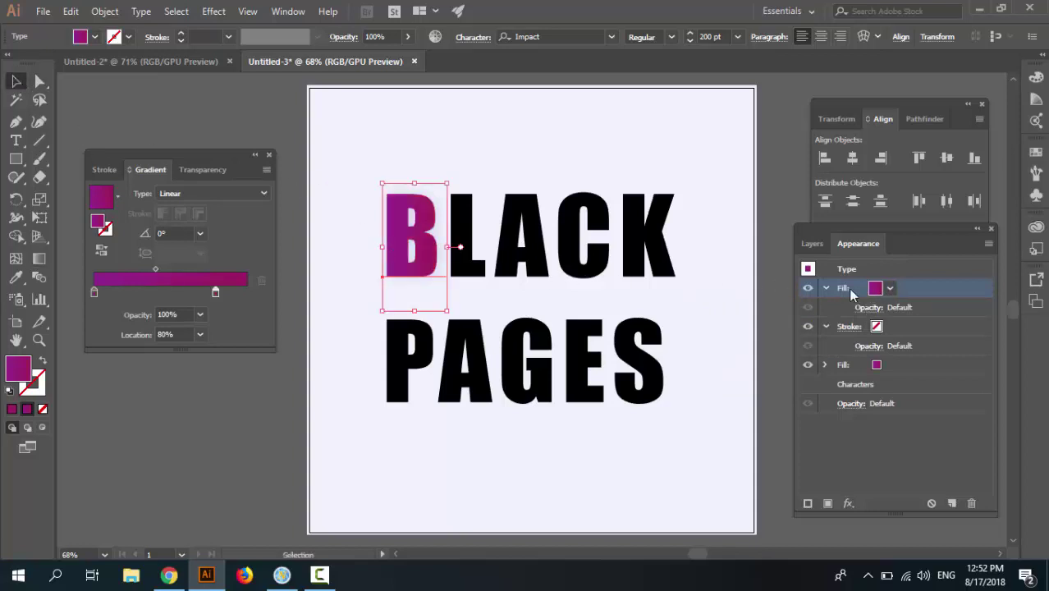
Step: Set the starting colour stop of the B's new fill to RGB red 159, green 31, blue 99
{"action": "left_click", "coordinate": [94, 294]}
{"action": "left_click", "coordinate": [86, 40], "text": "shift"}
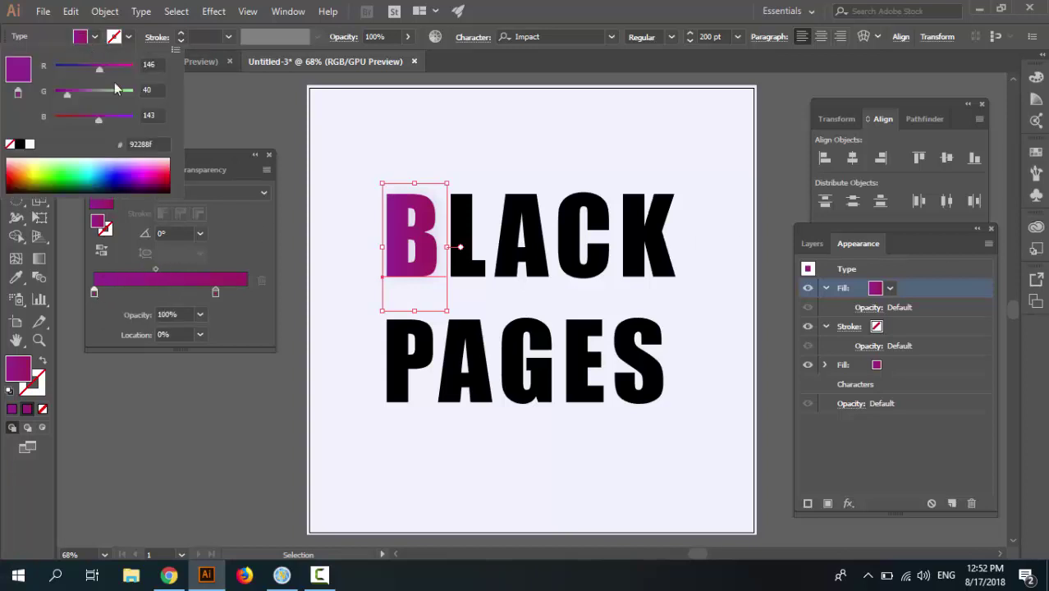
{"action": "left_click_drag", "start_coordinate": [160, 66], "coordinate": [137, 57]}
{"action": "type", "text": "1"}
{"action": "type", "text": "55"}
{"action": "key", "text": "Tab"}
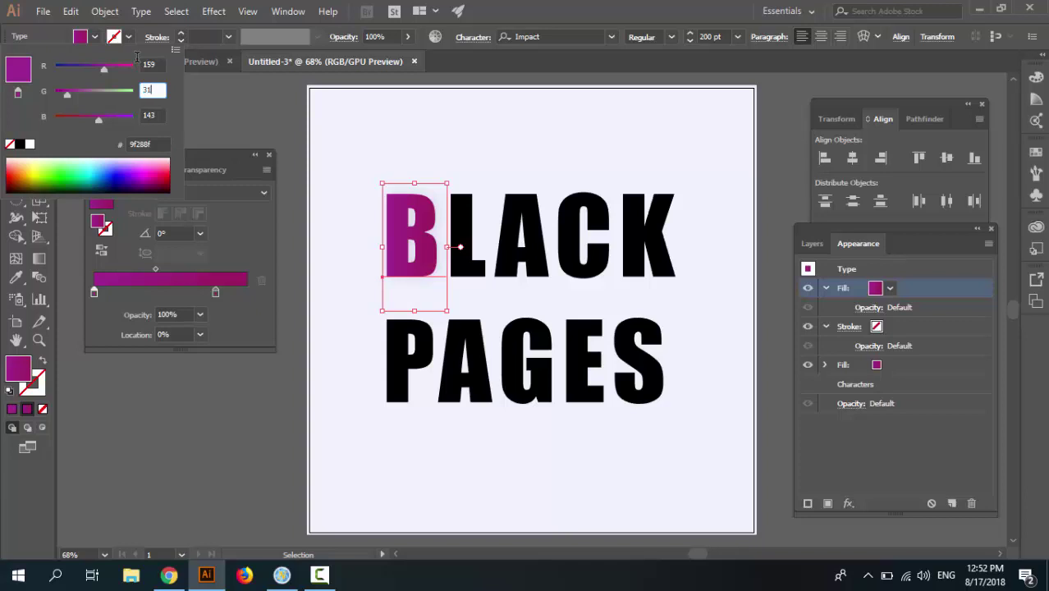
{"action": "key", "text": "Tab"}
{"action": "key", "text": "Return"}
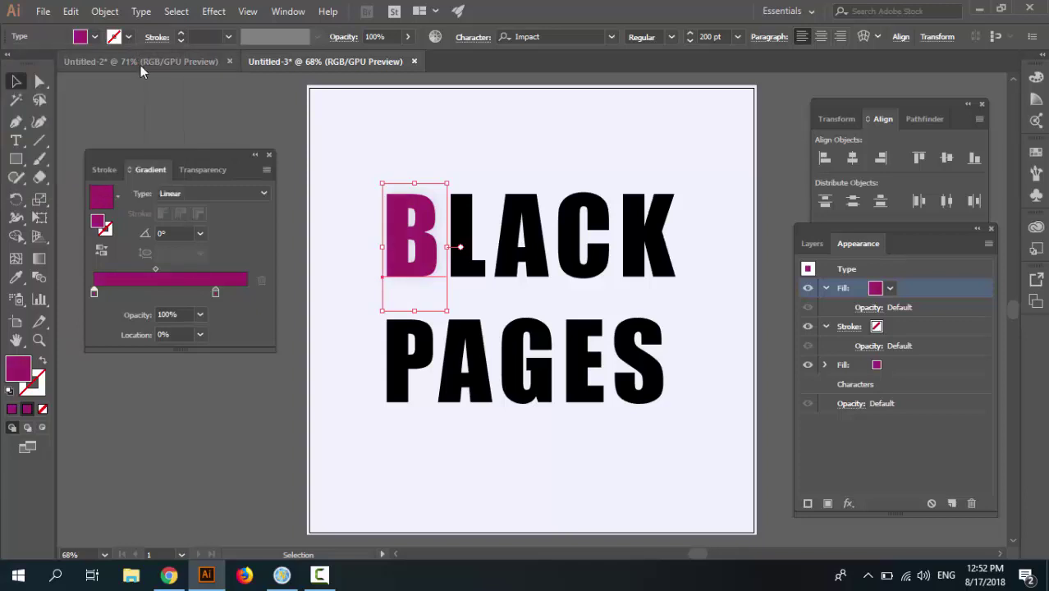
Step: Set the ending colour stop of the B's second fill to RGB red 218, green 28, blue 91
{"action": "left_click", "coordinate": [215, 294]}
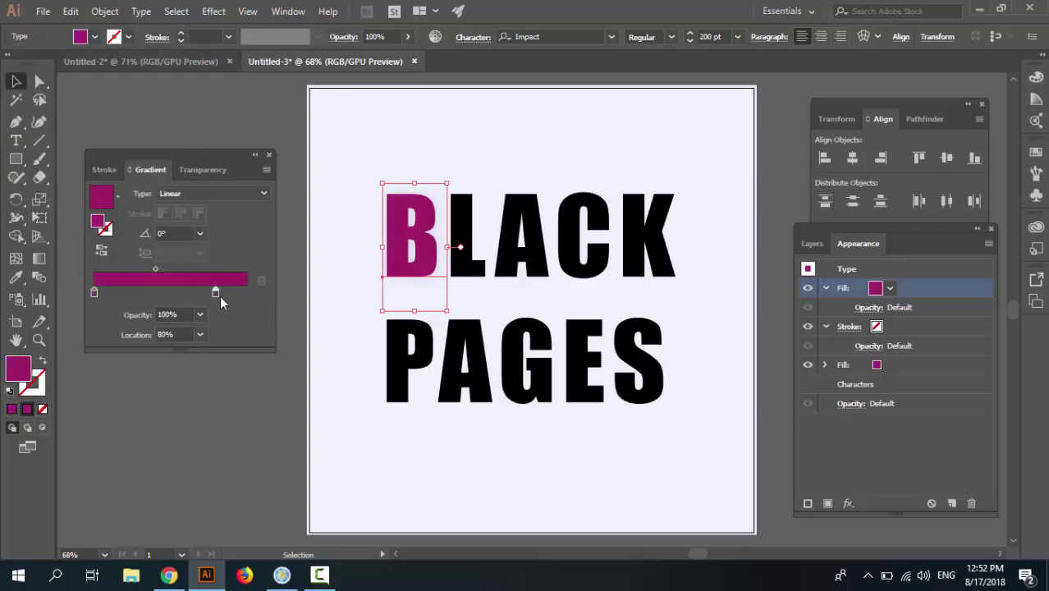
{"action": "left_click", "coordinate": [79, 37], "text": "shift"}
{"action": "left_click", "coordinate": [156, 64]}
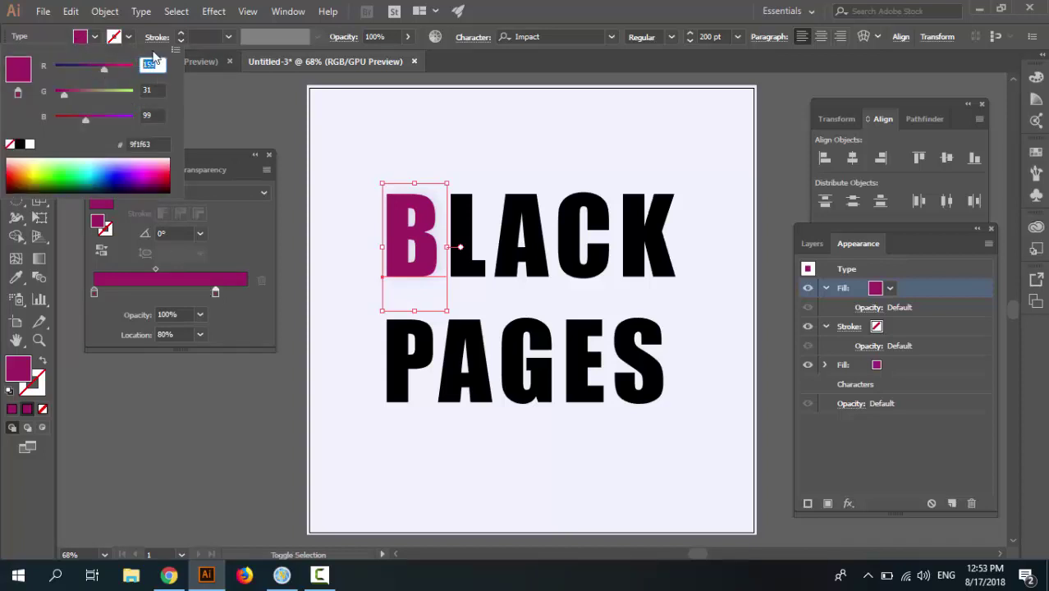
{"action": "type", "text": "218"}
{"action": "key", "text": "Tab"}
{"action": "type", "text": "28"}
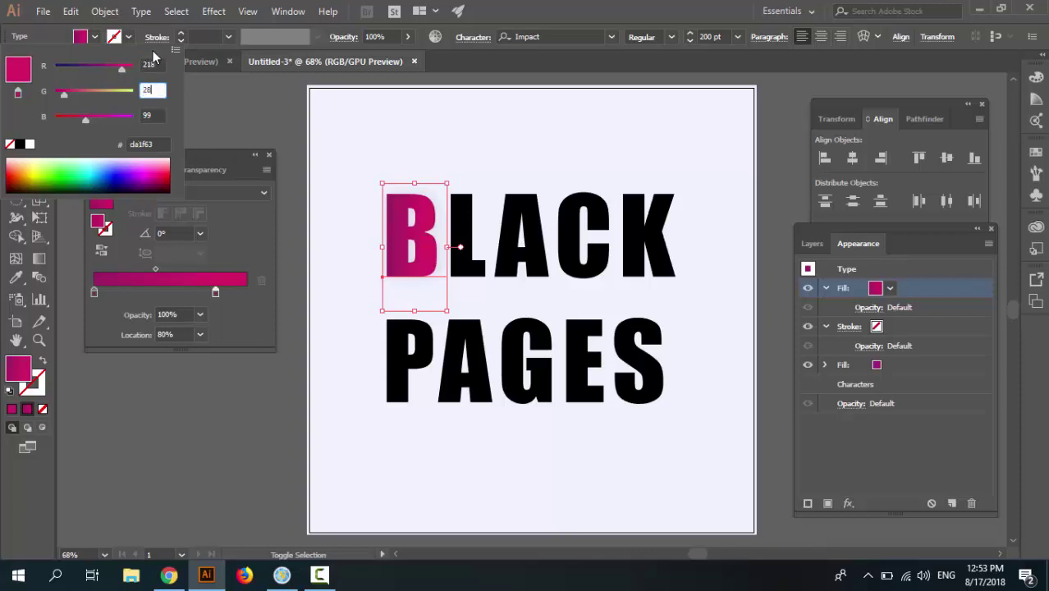
{"action": "key", "text": "Tab"}
{"action": "type", "text": "9"}
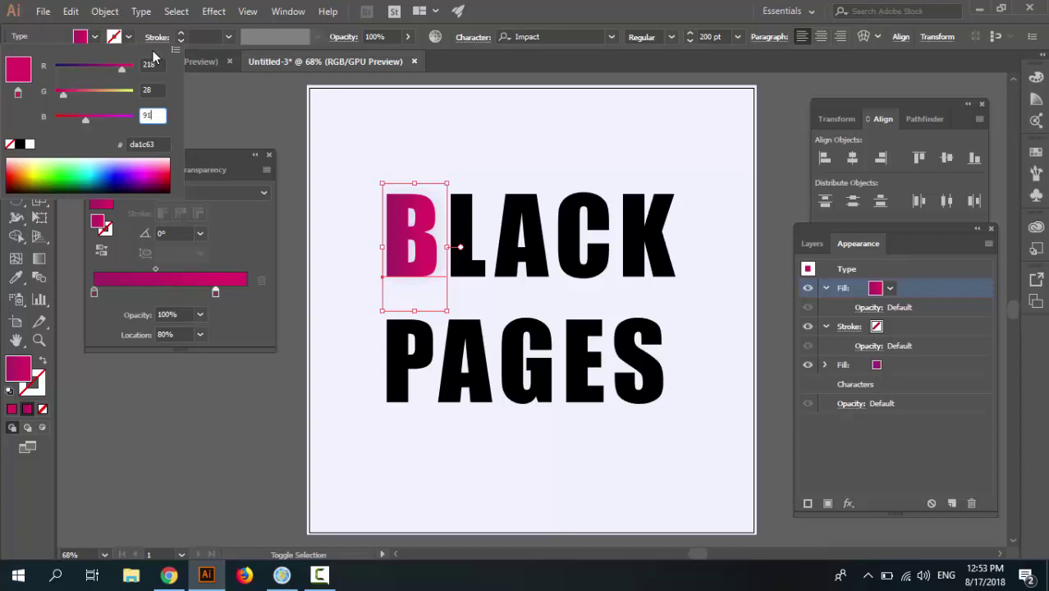
{"action": "key", "text": "Return"}
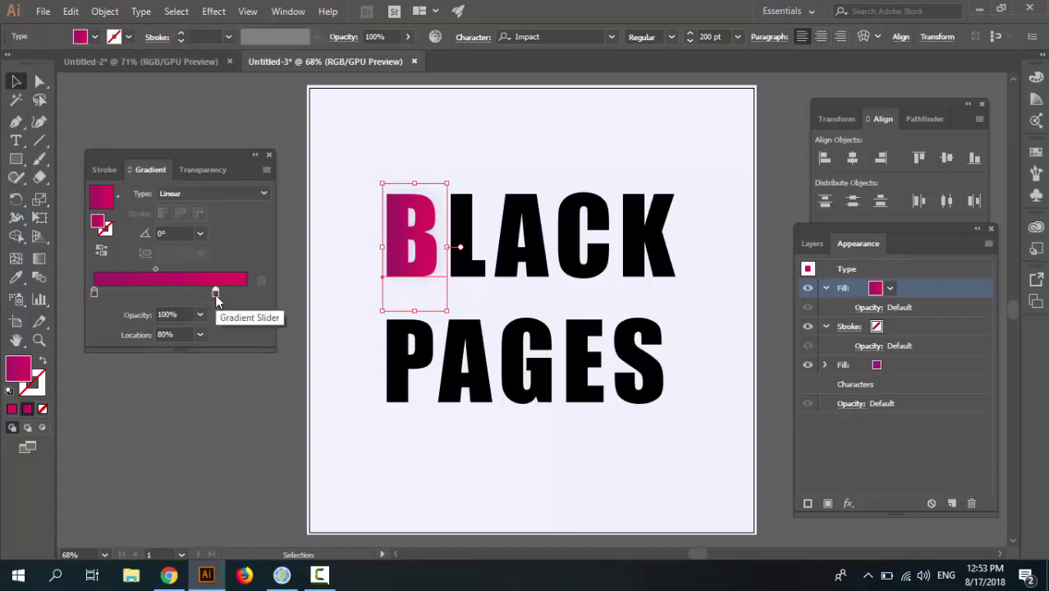
Step: Set the location of the second fill's ending colour stop to 75%
{"action": "left_click", "coordinate": [160, 335]}
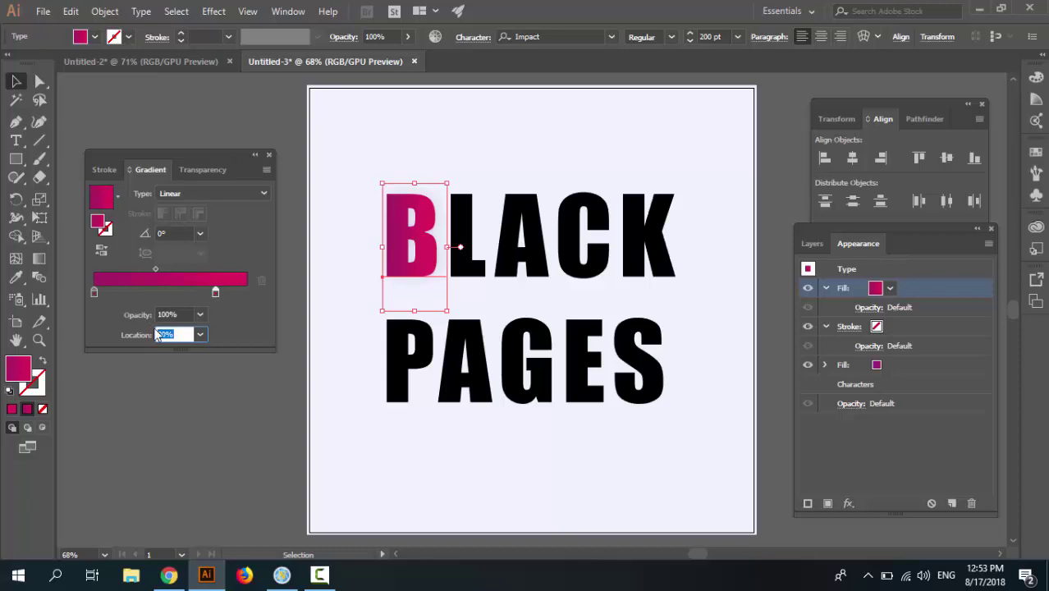
{"action": "type", "text": "50"}
{"action": "key", "text": "Return"}
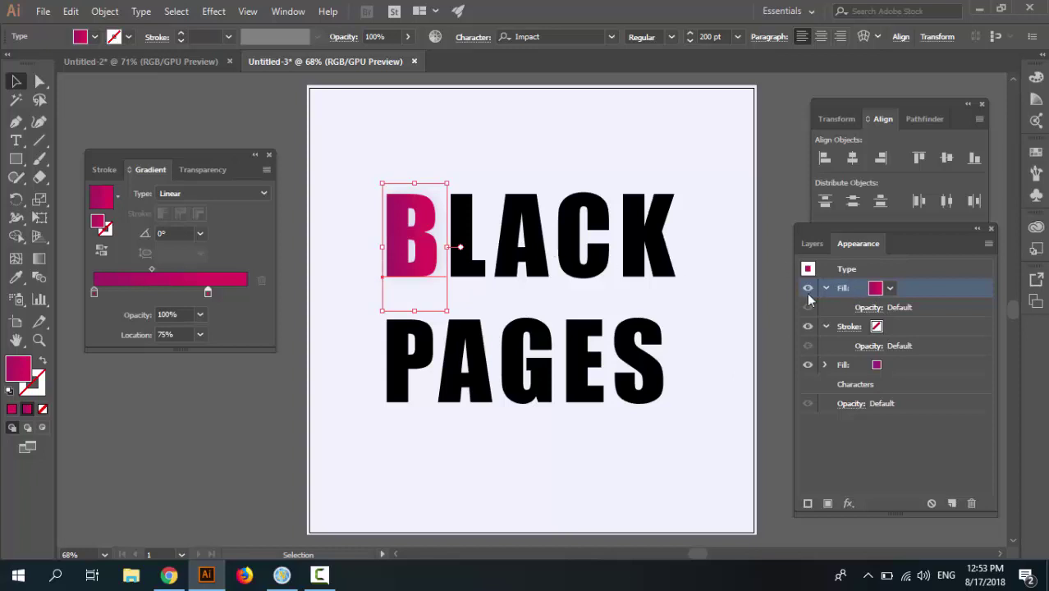
Step: Apply Free Distort to the B's second fill, moving its right-hand corners inward, the upper one up and the lower one down
{"action": "left_click", "coordinate": [849, 504]}
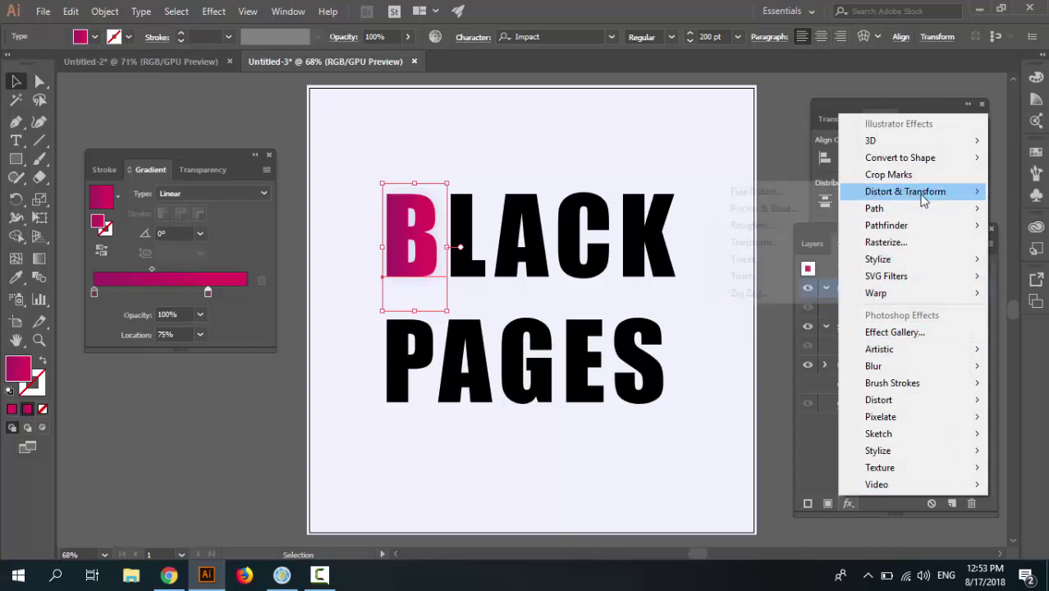
{"action": "mouse_move", "coordinate": [924, 195]}
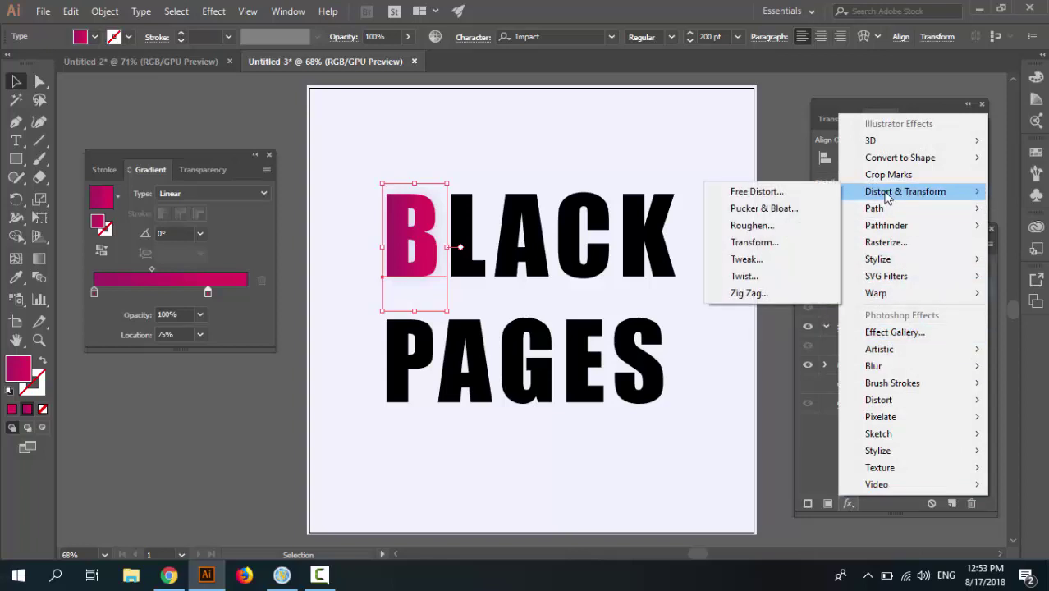
{"action": "left_click", "coordinate": [818, 196]}
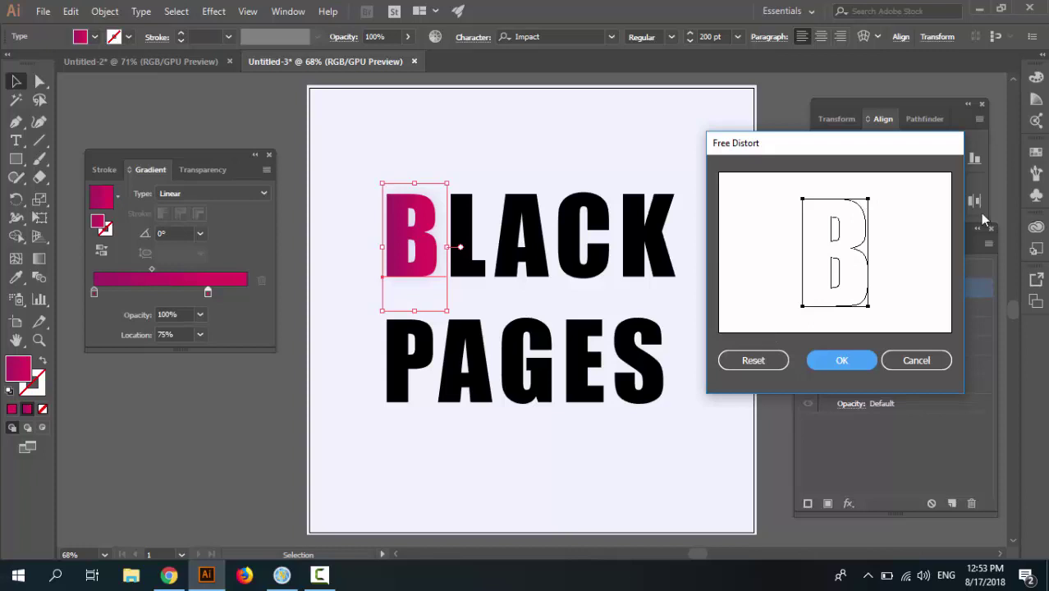
{"action": "left_click_drag", "start_coordinate": [868, 198], "coordinate": [854, 180]}
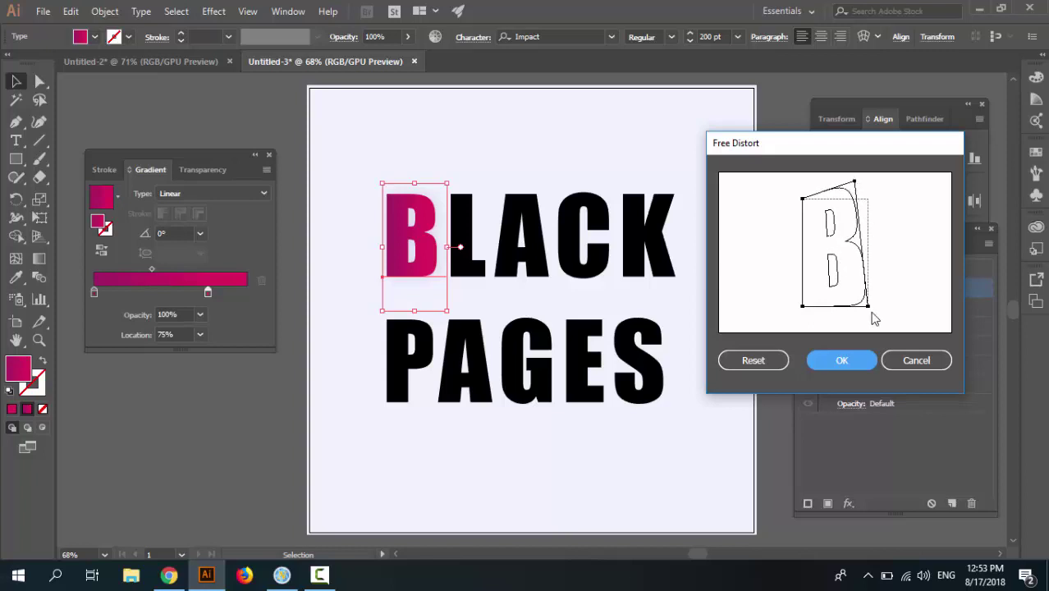
{"action": "left_click_drag", "start_coordinate": [868, 306], "coordinate": [855, 327]}
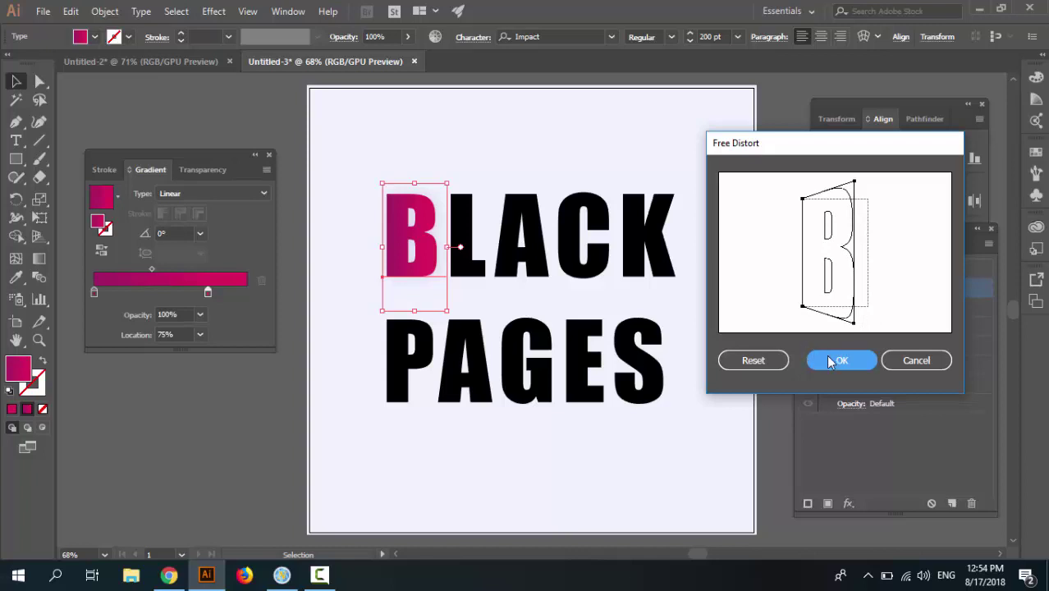
{"action": "left_click", "coordinate": [827, 358]}
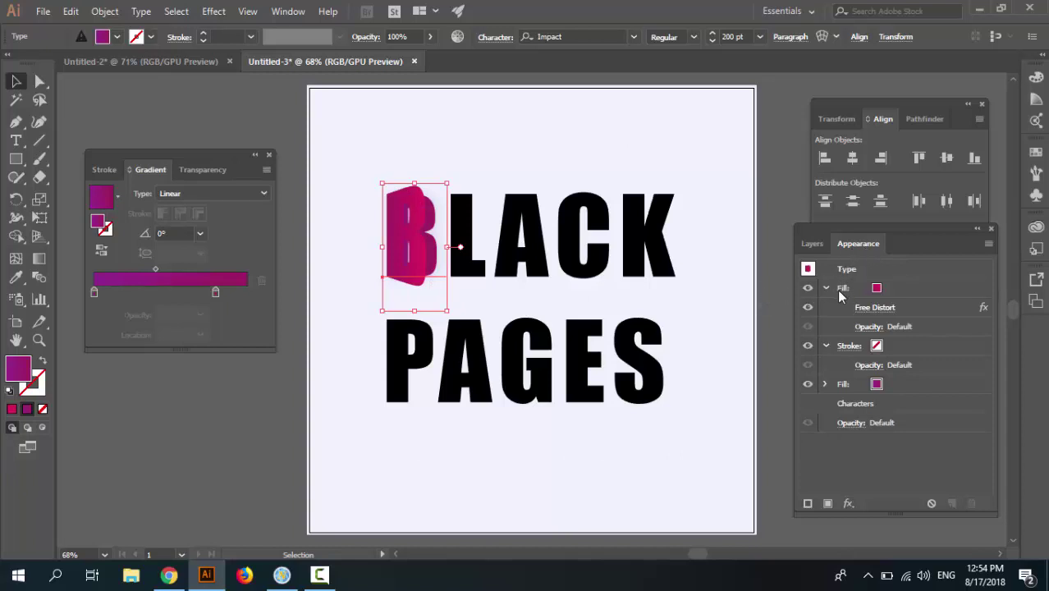
Step: Add a third gradient fill on top of the B's appearance and collapse the details of the upper two fills
{"action": "left_click", "coordinate": [828, 503]}
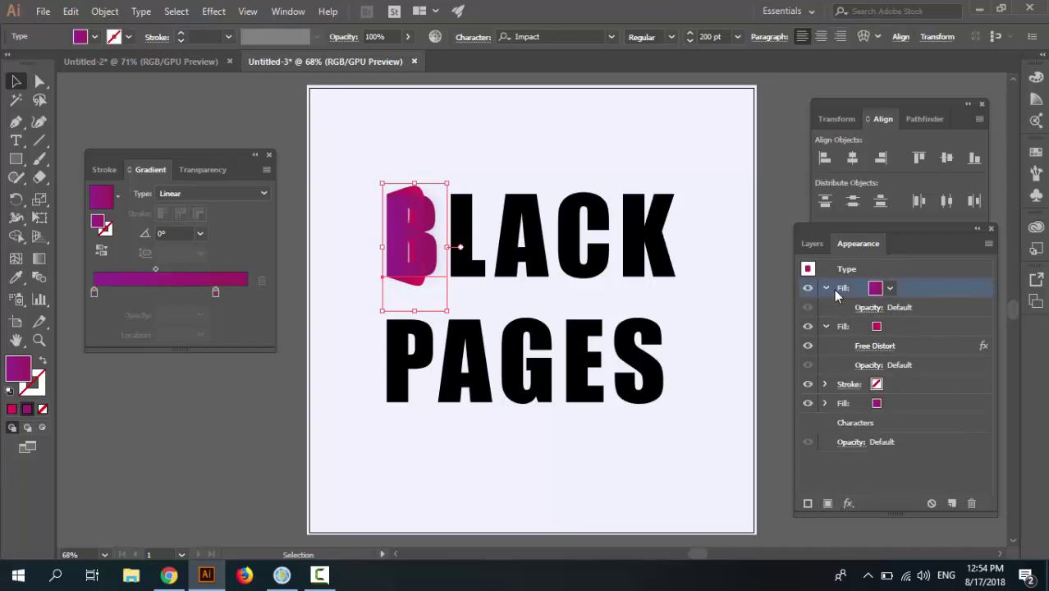
{"action": "left_click", "coordinate": [825, 326]}
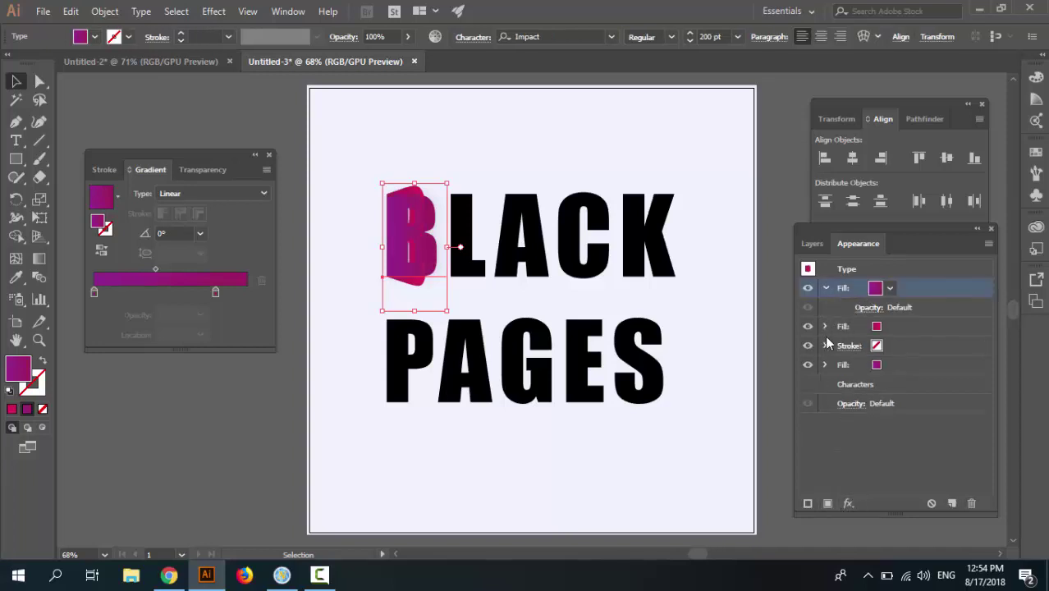
{"action": "left_click", "coordinate": [827, 288]}
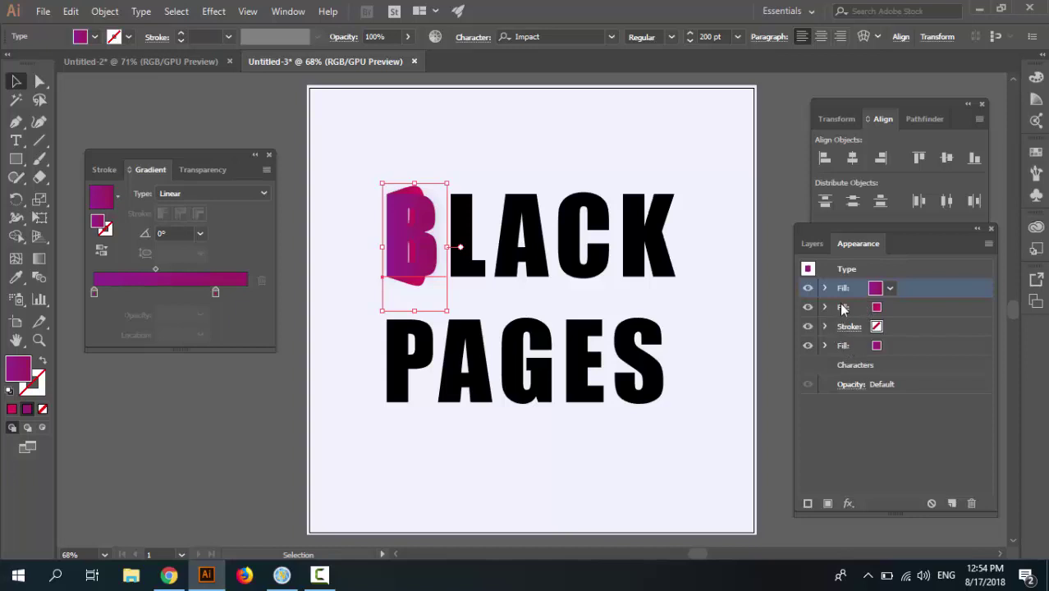
Step: Move the newly added gradient fill below the distorted fill in the B's appearance and expand its details
{"action": "left_click_drag", "start_coordinate": [842, 287], "coordinate": [845, 317]}
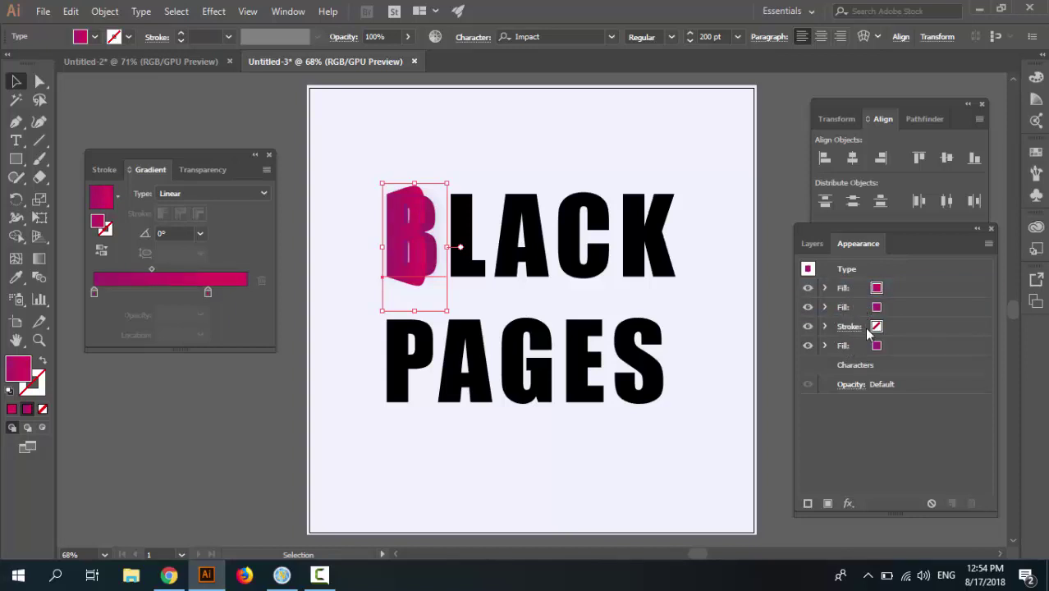
{"action": "left_click", "coordinate": [808, 288]}
{"action": "left_click", "coordinate": [808, 288]}
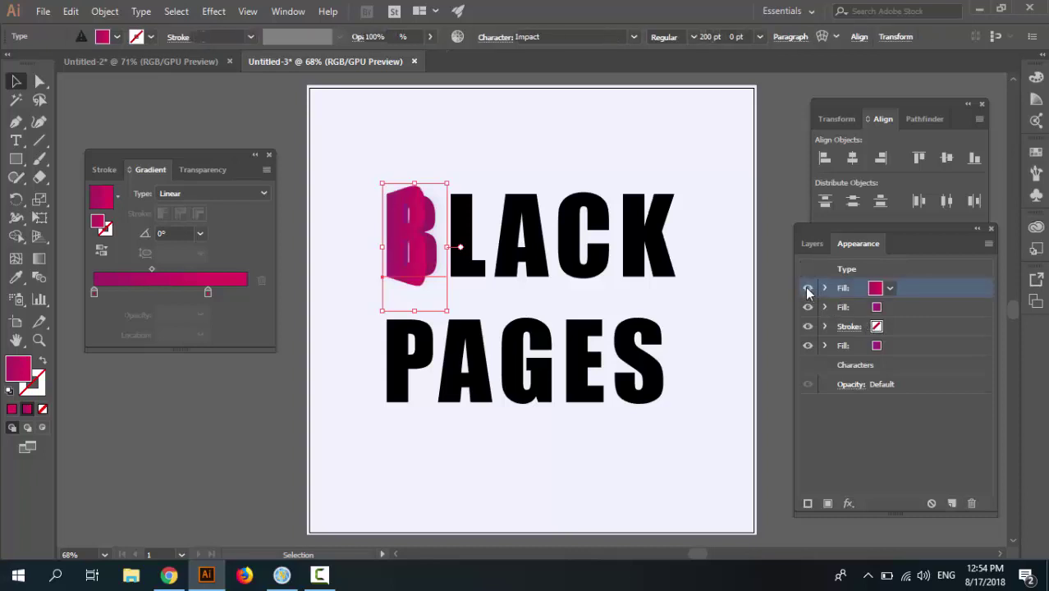
{"action": "left_click", "coordinate": [808, 346]}
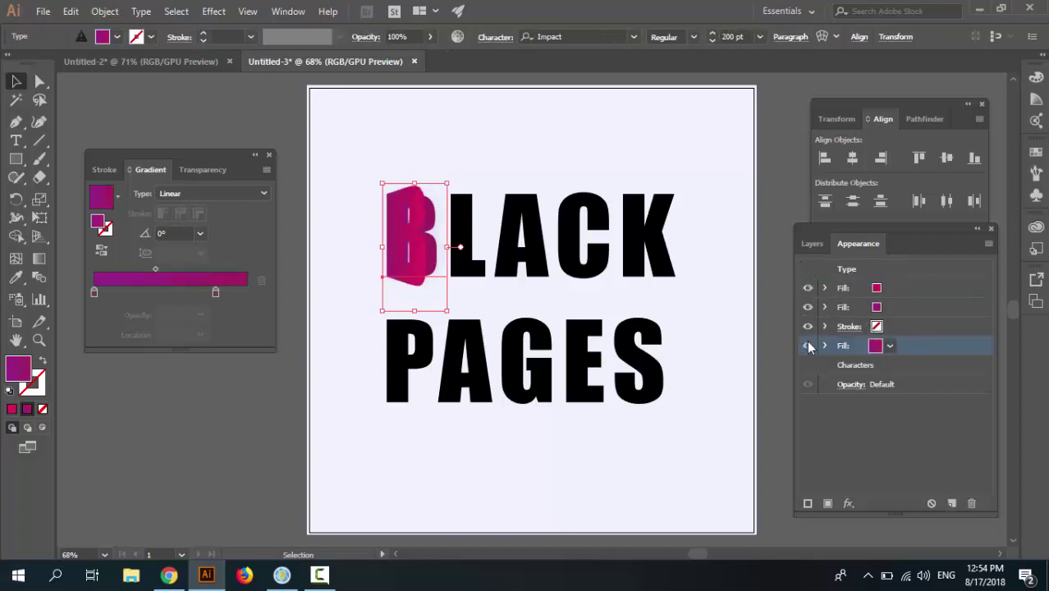
{"action": "left_click", "coordinate": [810, 308]}
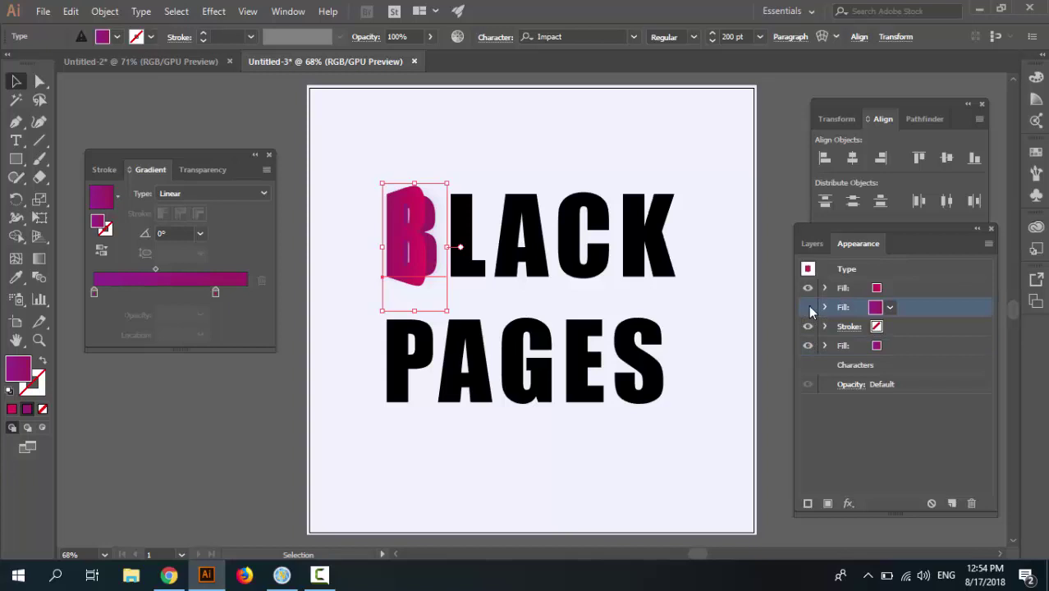
{"action": "left_click", "coordinate": [825, 307]}
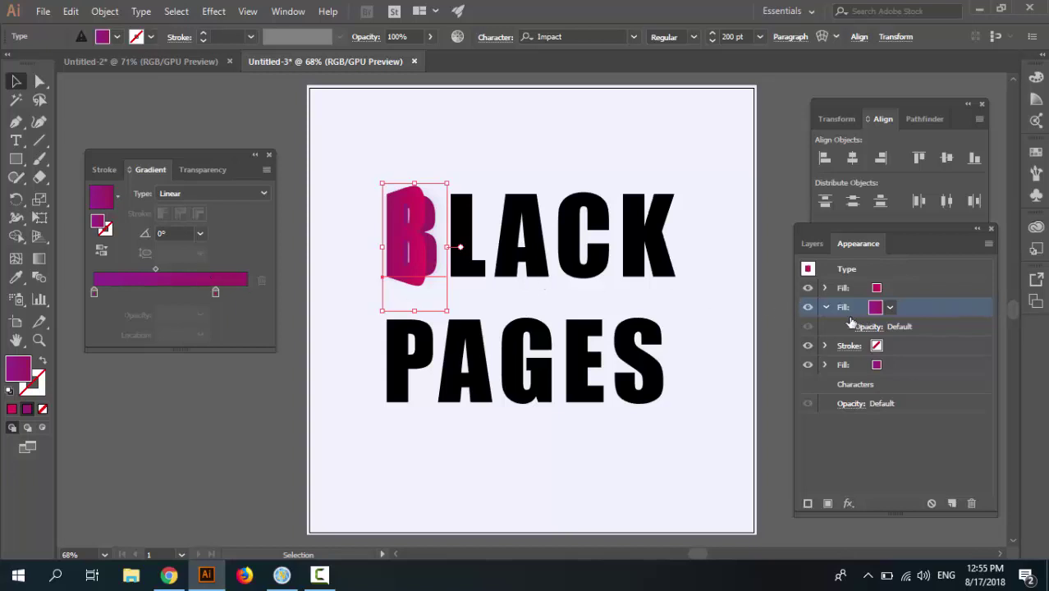
Step: Set the starting colour stop of the B's middle fill to black
{"action": "left_click", "coordinate": [94, 292]}
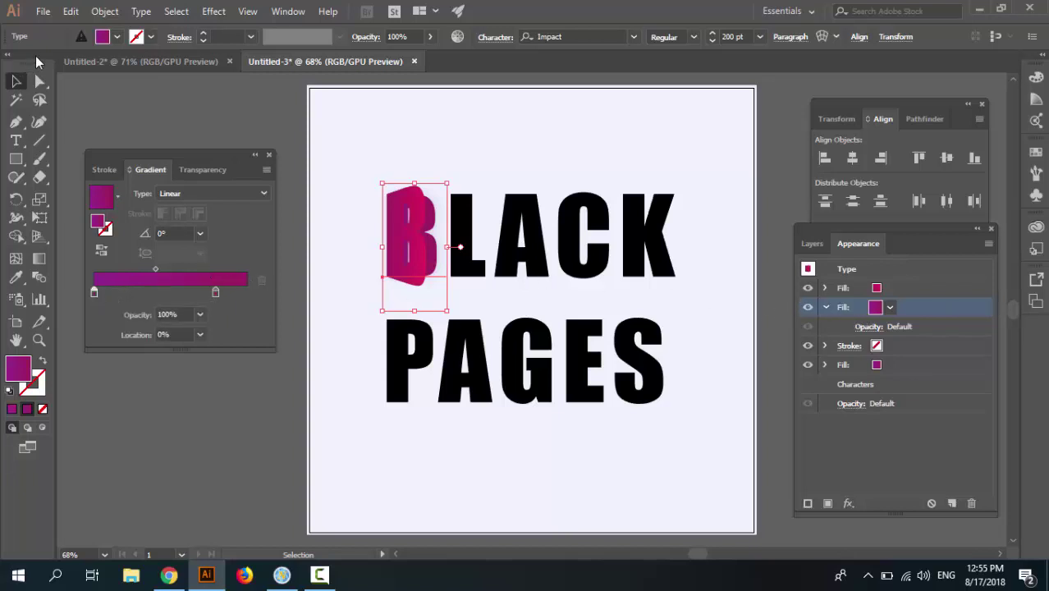
{"action": "left_click", "coordinate": [103, 36], "text": "shift"}
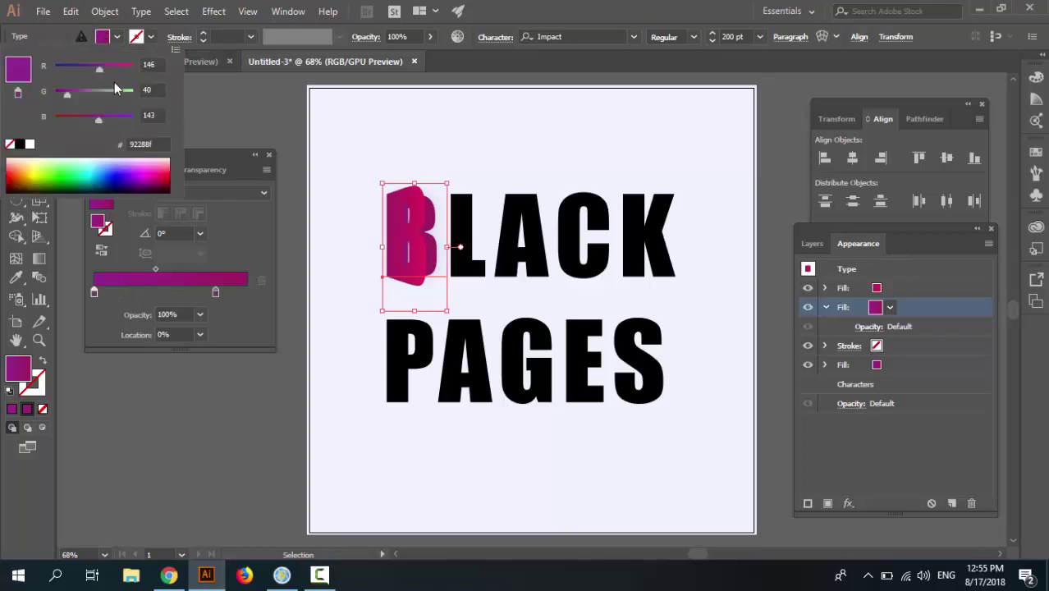
{"action": "left_click", "coordinate": [147, 63]}
{"action": "type", "text": "0"}
{"action": "key", "text": "Tab"}
{"action": "type", "text": "0"}
{"action": "key", "text": "Tab"}
{"action": "key", "text": "Return"}
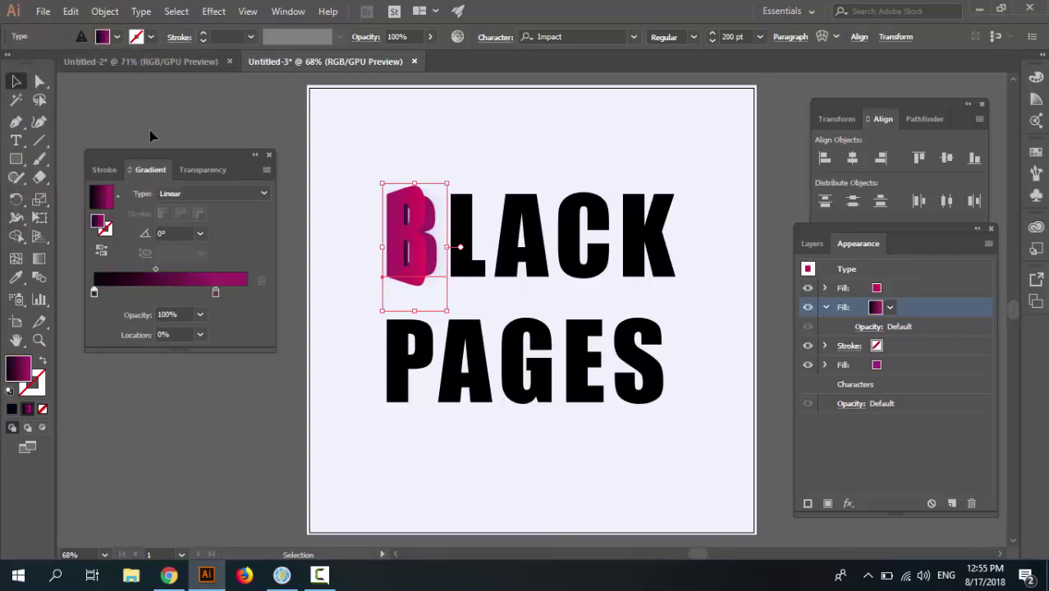
Step: Move the middle fill's ending colour stop to 100% and set its colour to RGB 0, 0, 0
{"action": "left_click_drag", "start_coordinate": [215, 294], "coordinate": [251, 293]}
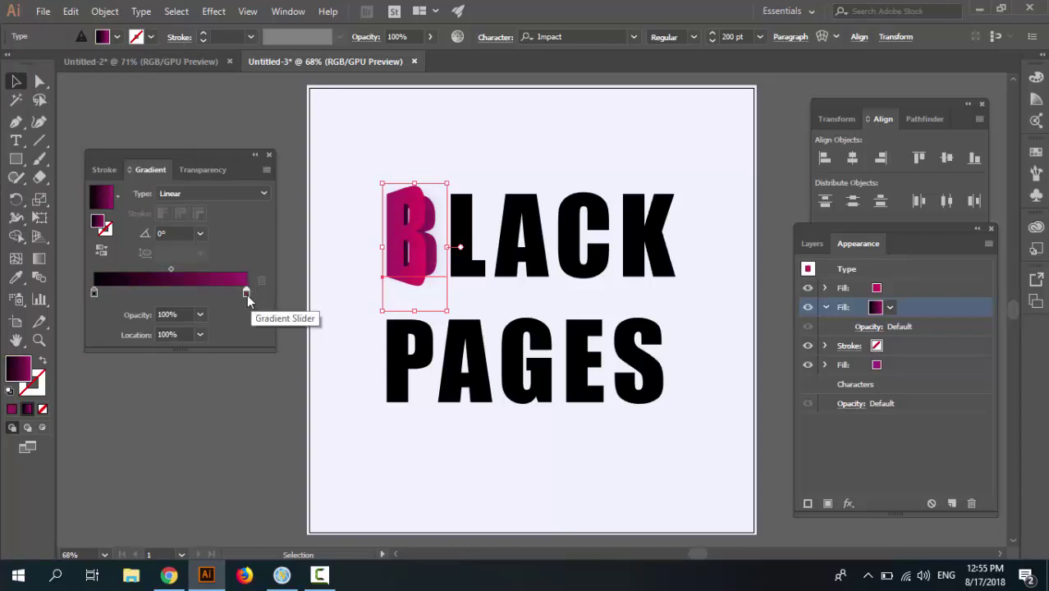
{"action": "left_click", "coordinate": [103, 36], "text": "shift"}
{"action": "left_click", "coordinate": [148, 64]}
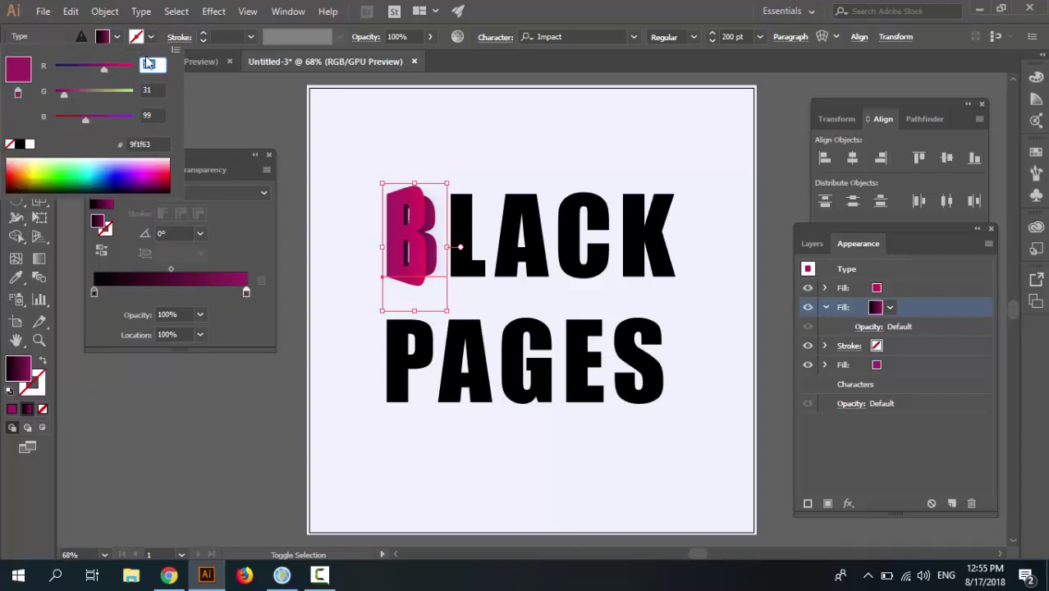
{"action": "type", "text": "0"}
{"action": "key", "text": "Tab"}
{"action": "type", "text": "0"}
{"action": "key", "text": "Tab"}
{"action": "type", "text": "0"}
{"action": "key", "text": "Return"}
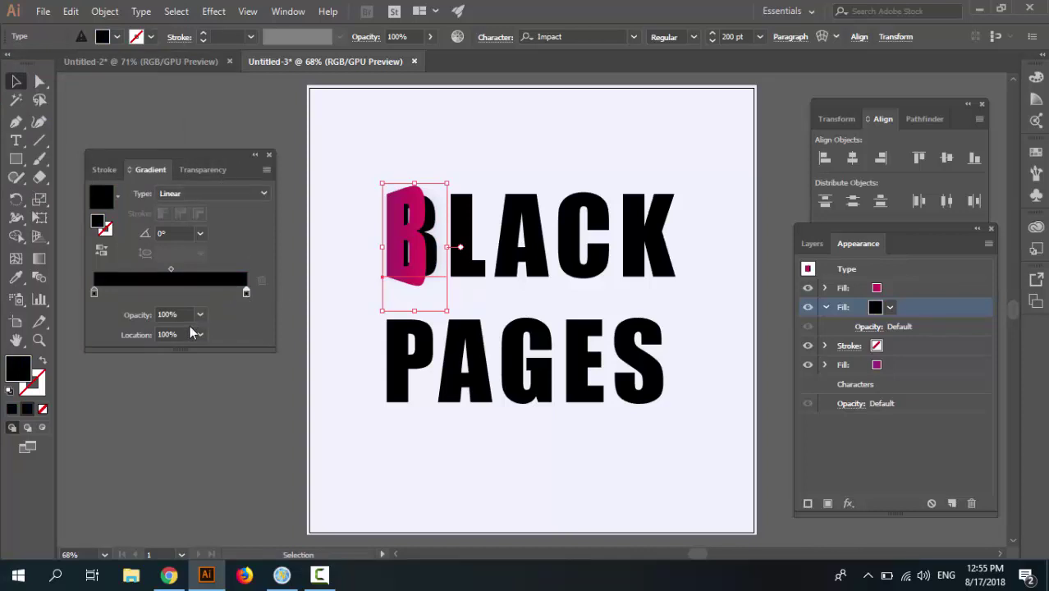
Step: Set the opacity of the middle fill's ending colour stop to 0%
{"action": "left_click", "coordinate": [174, 314]}
{"action": "type", "text": "0"}
{"action": "key", "text": "Return"}
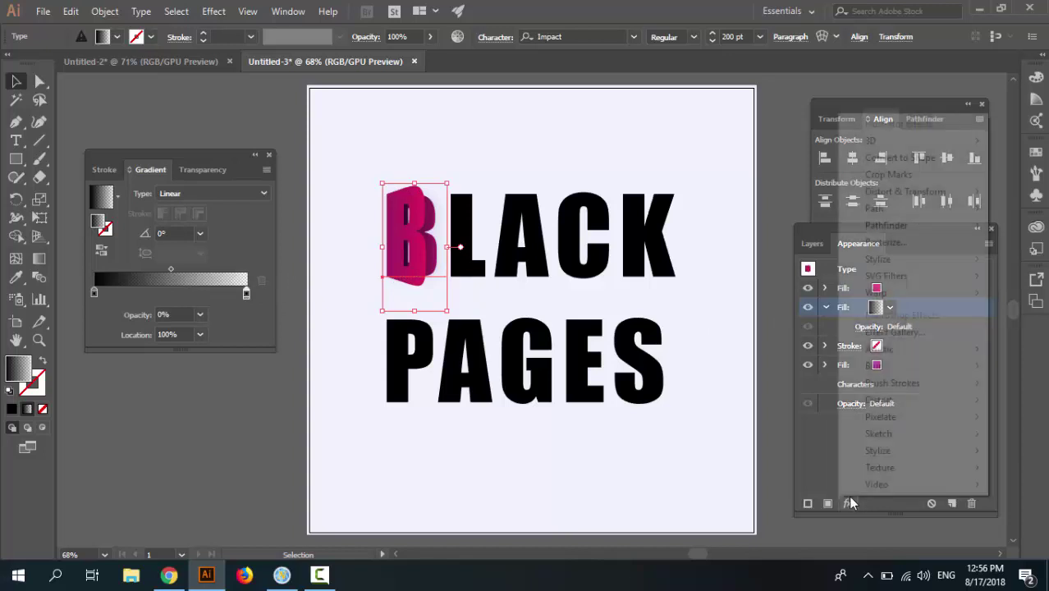
Step: Apply Free Distort to the B's middle fill, moving the upper right corner inward and up and the lower right corner inward and down
{"action": "left_click", "coordinate": [849, 500]}
{"action": "mouse_move", "coordinate": [904, 191]}
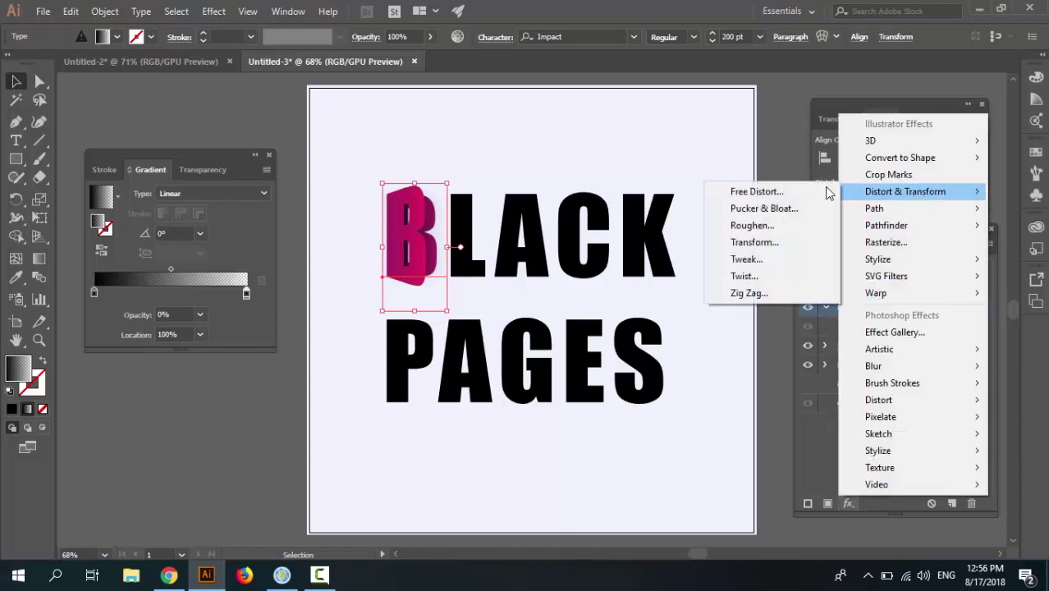
{"action": "left_click", "coordinate": [785, 196]}
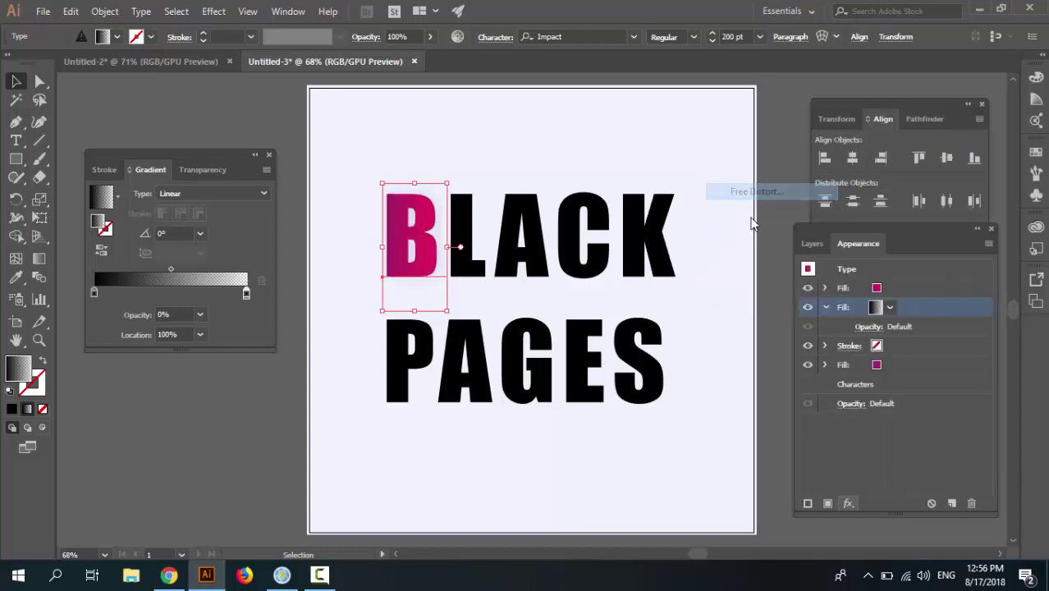
{"action": "left_click_drag", "start_coordinate": [869, 200], "coordinate": [856, 181]}
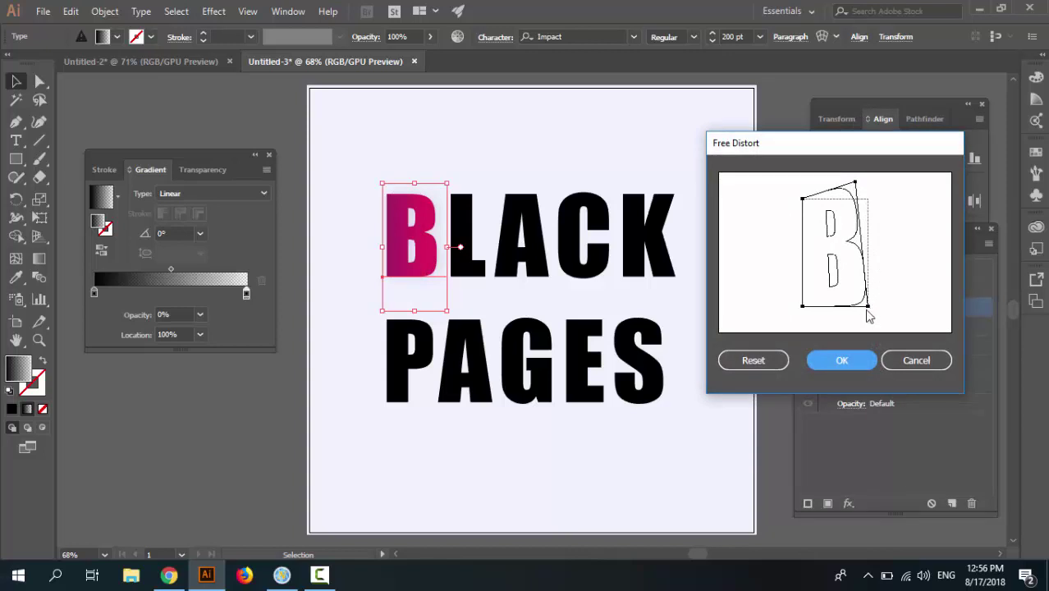
{"action": "left_click_drag", "start_coordinate": [869, 307], "coordinate": [859, 322]}
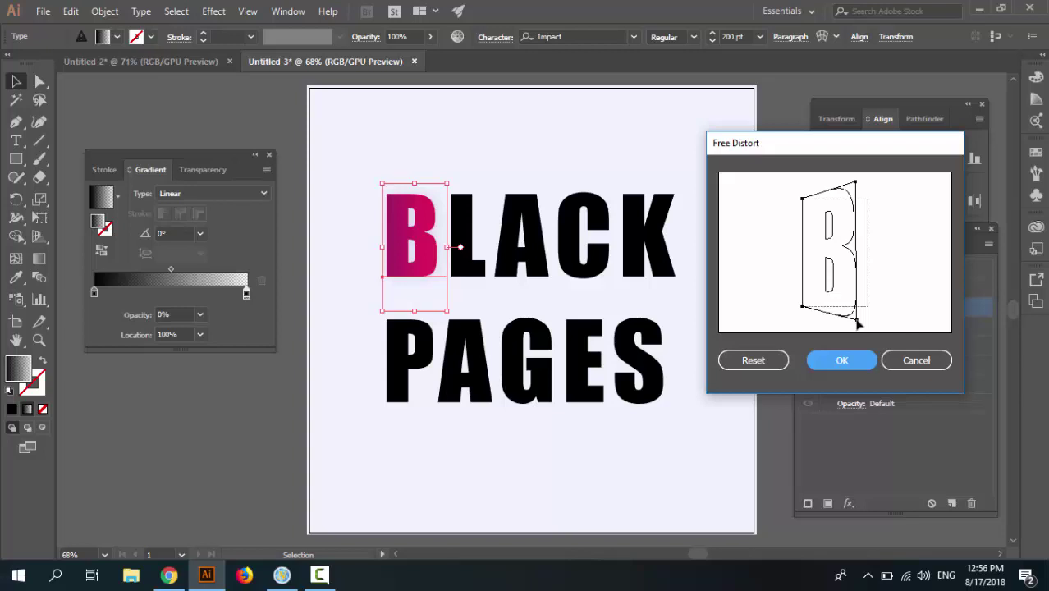
{"action": "left_click", "coordinate": [843, 361]}
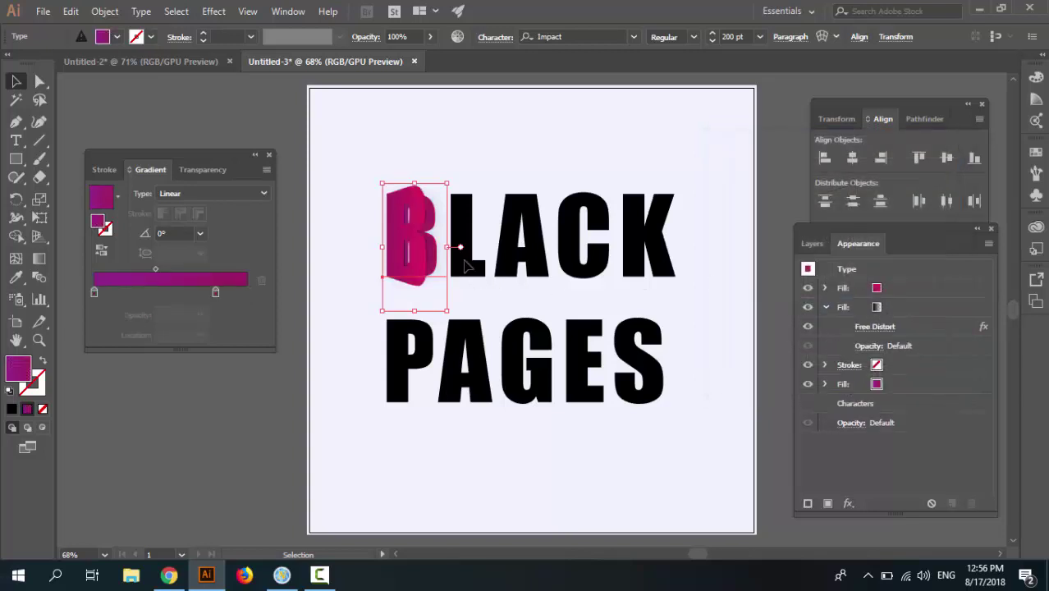
Step: Edit the middle fill's Free Distort, shifting both right-hand corners slightly outward so the shadow extends past the top fill
{"action": "scroll", "coordinate": [463, 260], "scroll_direction": "up", "scroll_amount": 3}
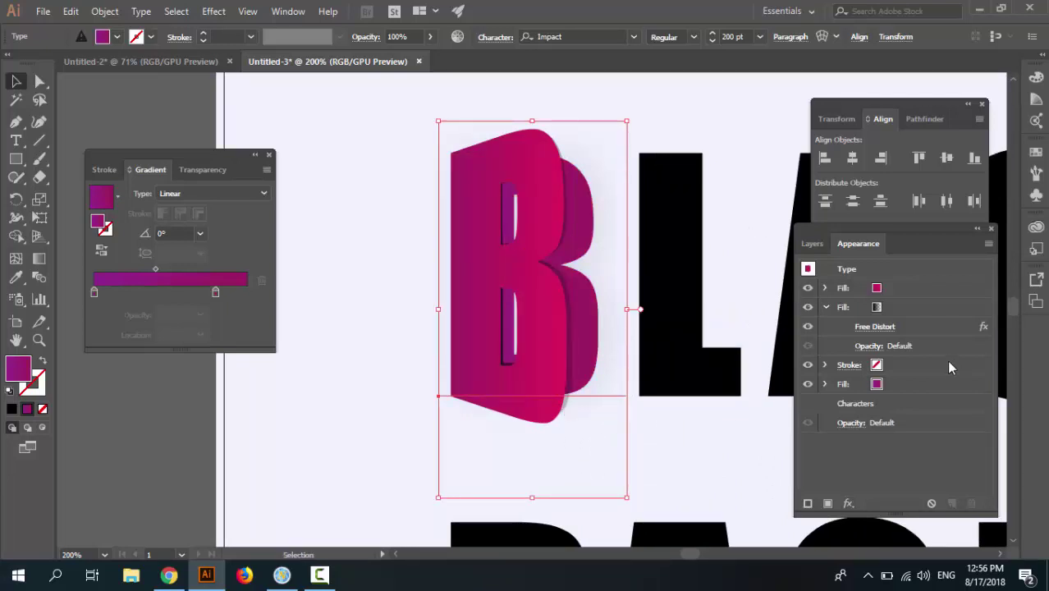
{"action": "left_click", "coordinate": [875, 326]}
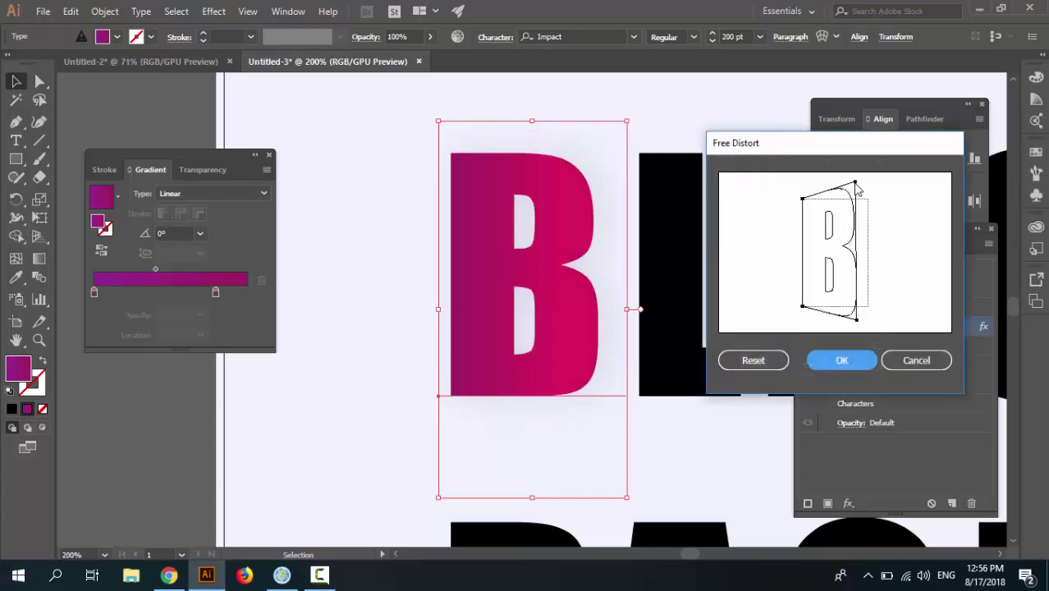
{"action": "left_click_drag", "start_coordinate": [856, 183], "coordinate": [862, 184]}
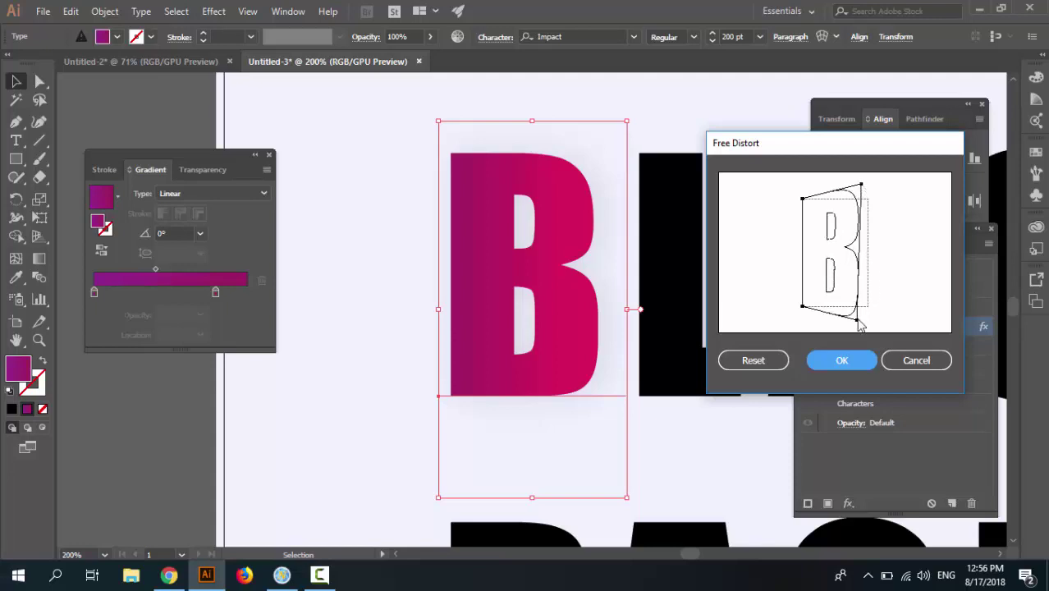
{"action": "left_click_drag", "start_coordinate": [858, 321], "coordinate": [862, 321]}
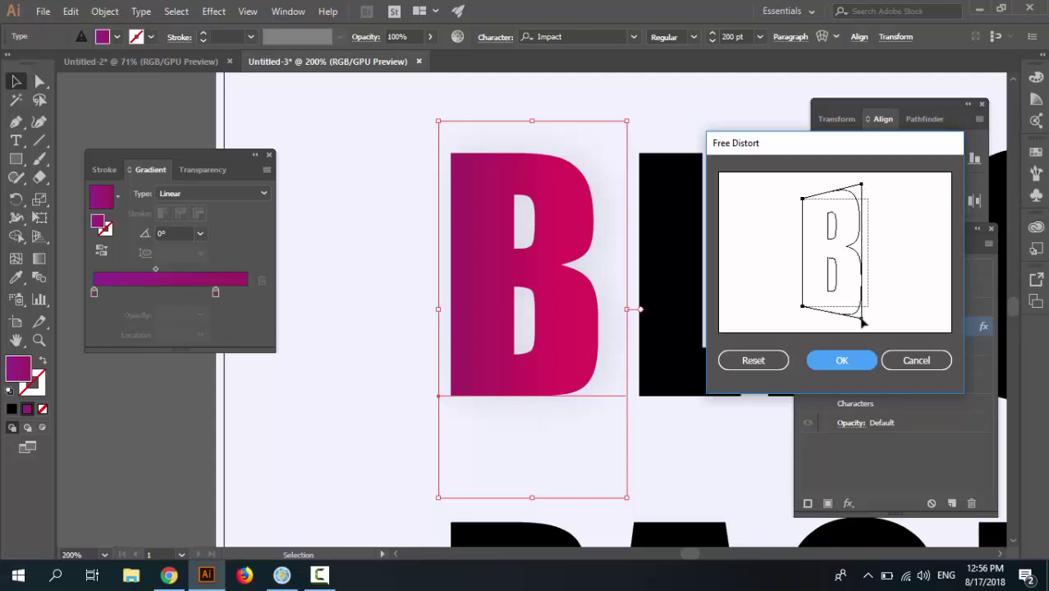
{"action": "left_click", "coordinate": [844, 361]}
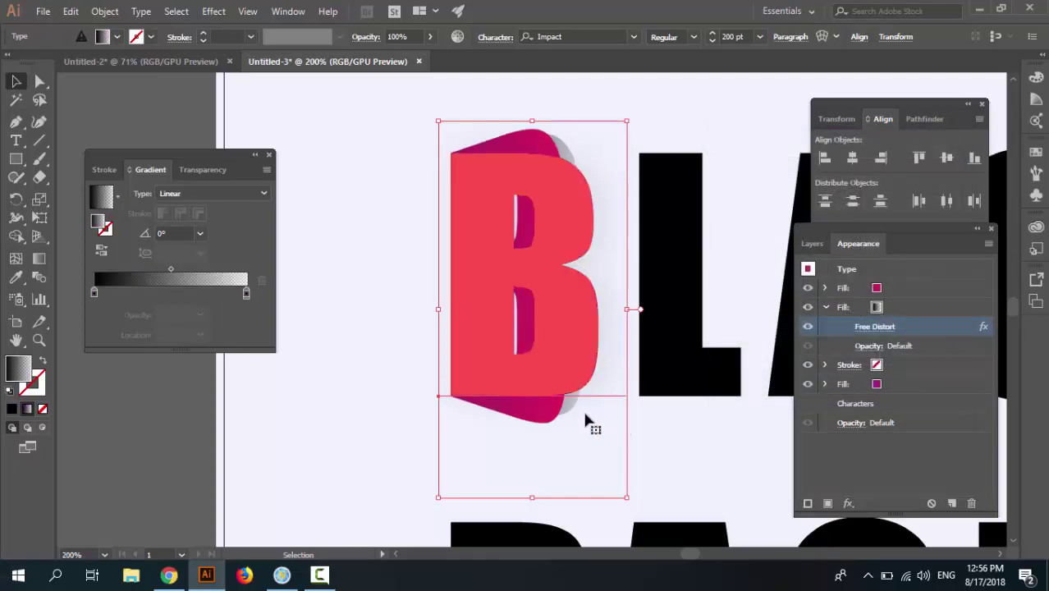
Step: Set the opacity of the B's middle fill to 40%
{"action": "left_click", "coordinate": [867, 346]}
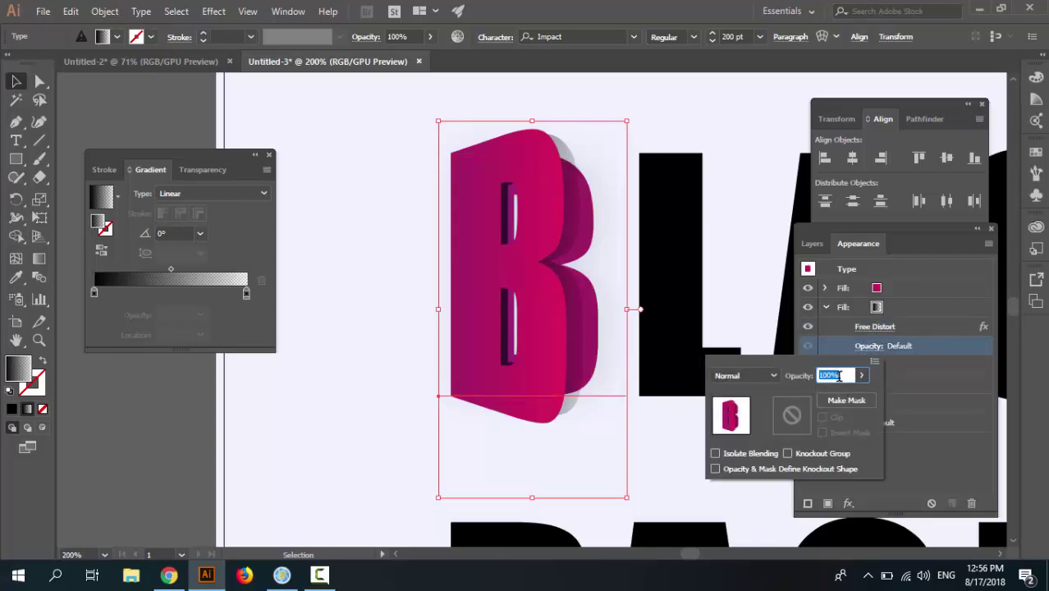
{"action": "type", "text": "40"}
{"action": "key", "text": "Return"}
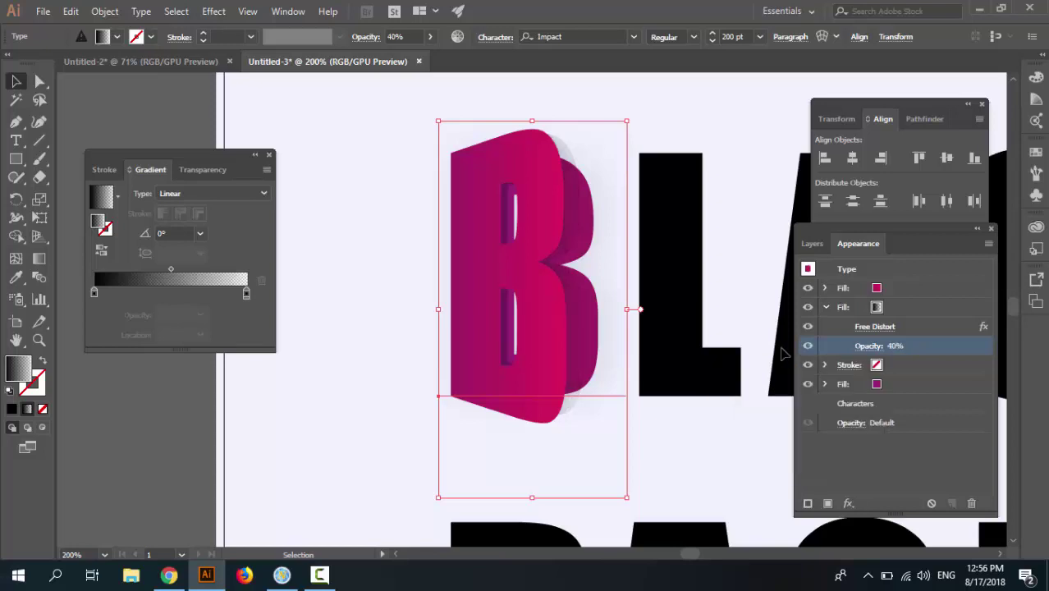
Step: Set the opacity of the B's middle fill to 60% and deselect the letter
{"action": "left_click", "coordinate": [875, 348]}
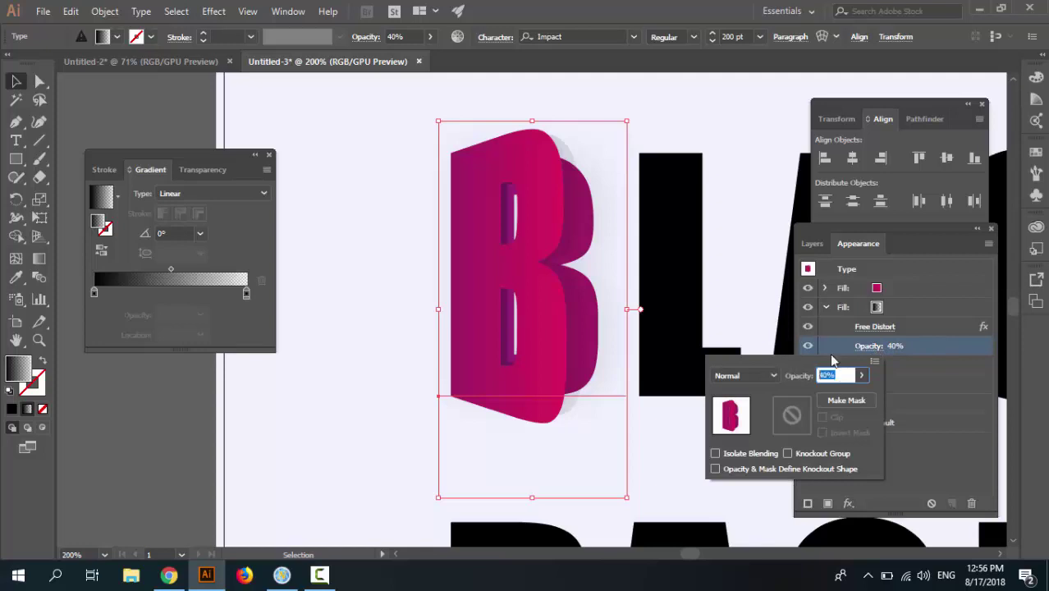
{"action": "type", "text": "60"}
{"action": "key", "text": "Return"}
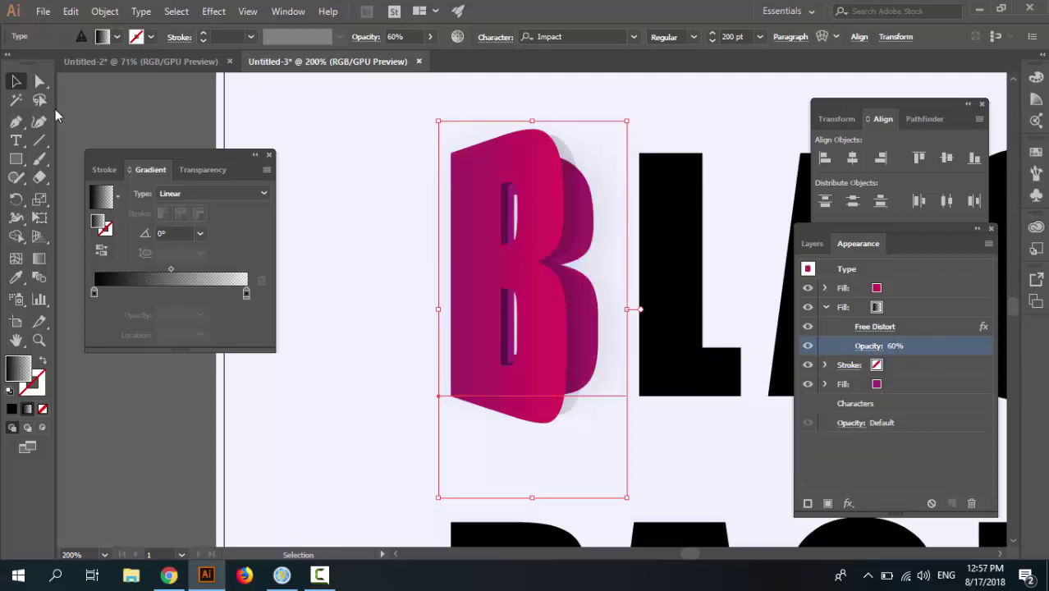
{"action": "left_click", "coordinate": [96, 114]}
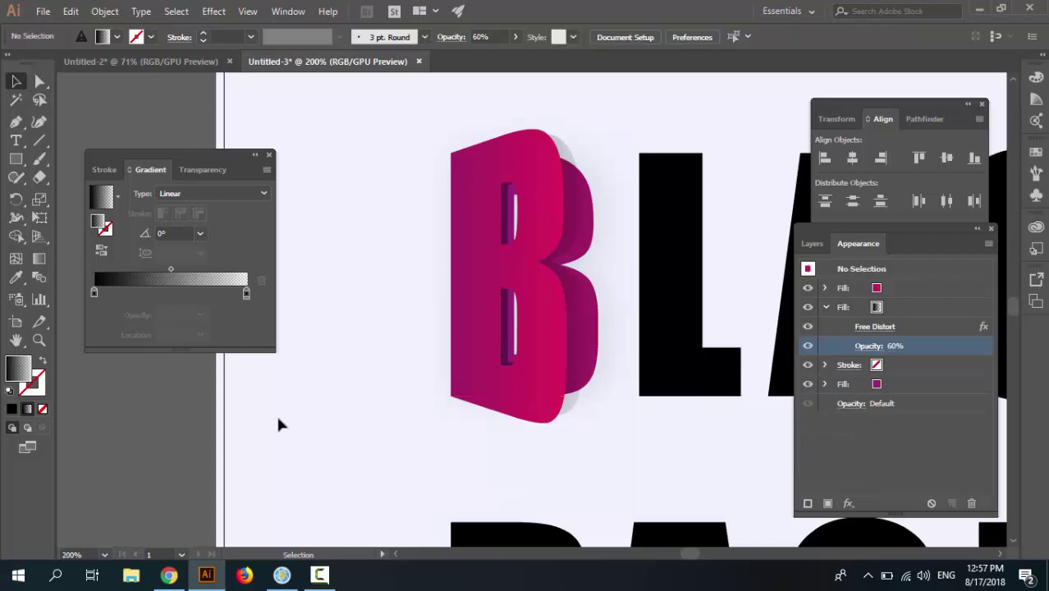
Step: Create a new layer above the B layer and name it L
{"action": "key", "text": "ctrl+minus"}
{"action": "key", "text": "ctrl+minus"}
{"action": "key", "text": "ctrl+minus"}
{"action": "key", "text": "ctrl+plus"}
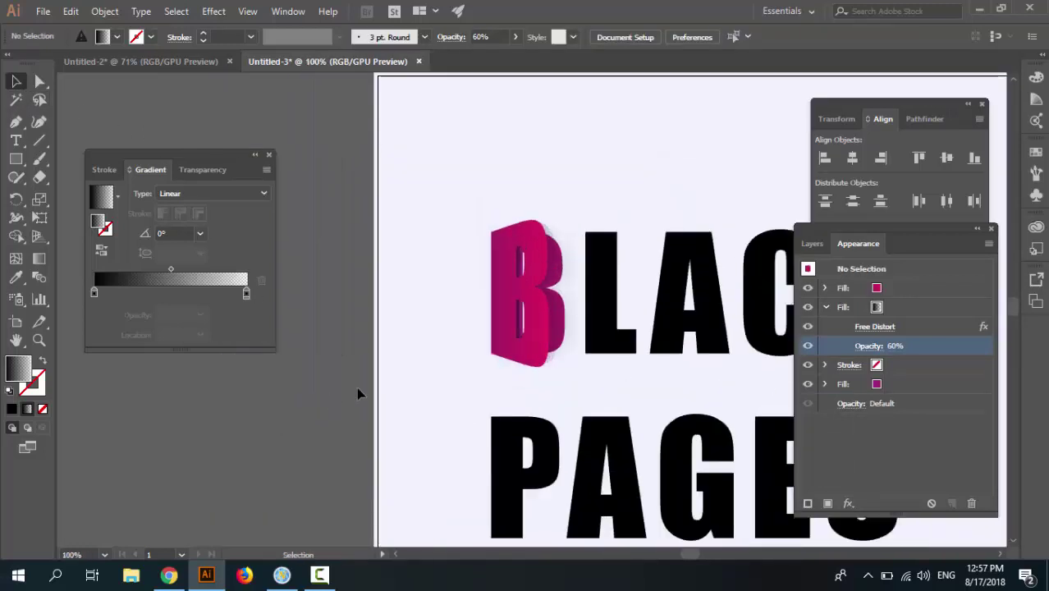
{"action": "left_click_drag", "start_coordinate": [497, 352], "coordinate": [403, 323]}
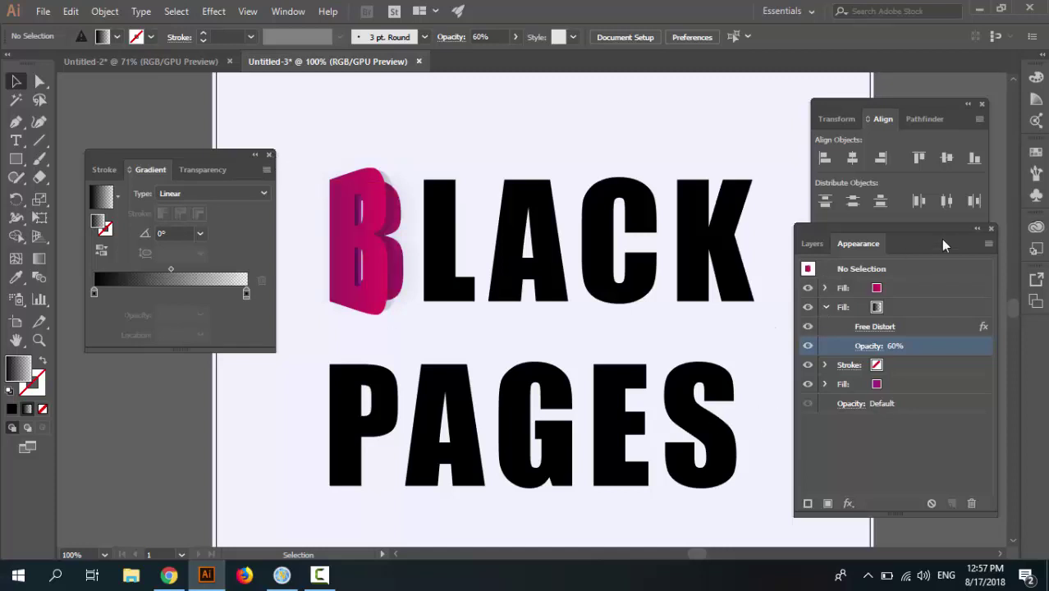
{"action": "left_click", "coordinate": [821, 244]}
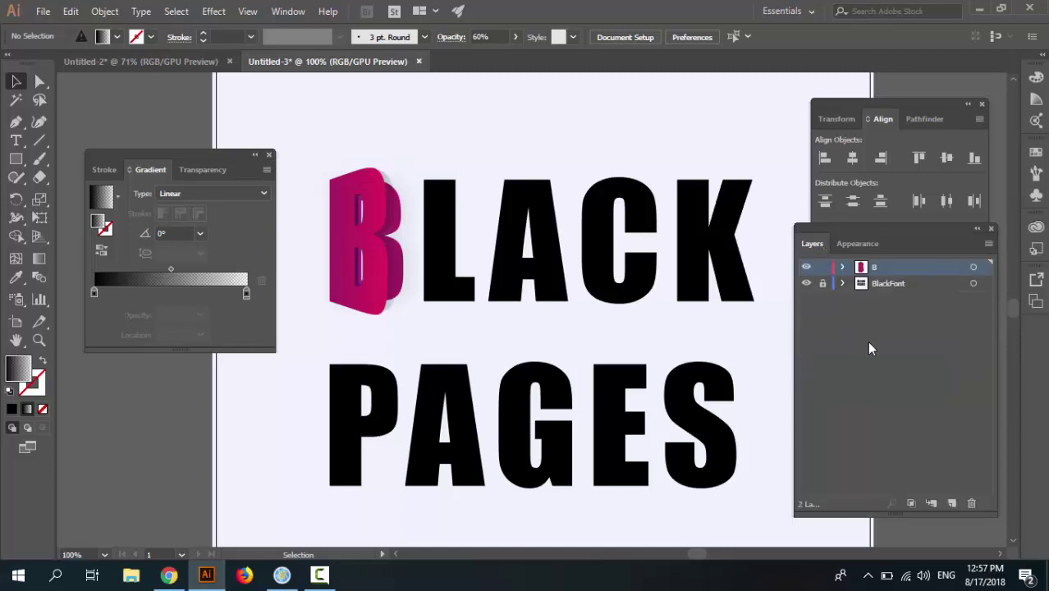
{"action": "left_click", "coordinate": [953, 504]}
{"action": "double_click", "coordinate": [887, 267]}
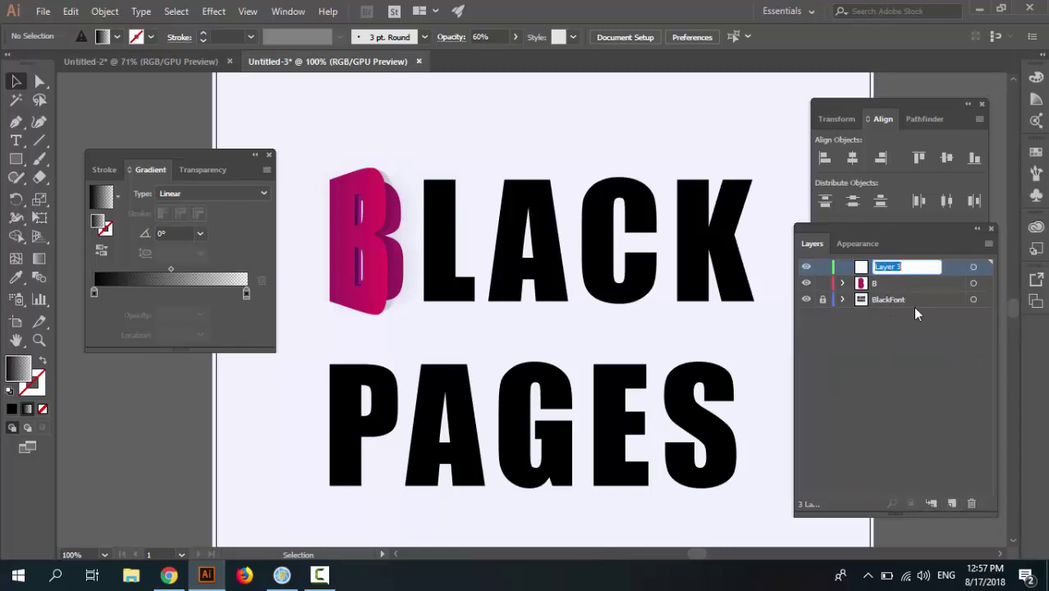
{"action": "type", "text": "L"}
{"action": "key", "text": "Return"}
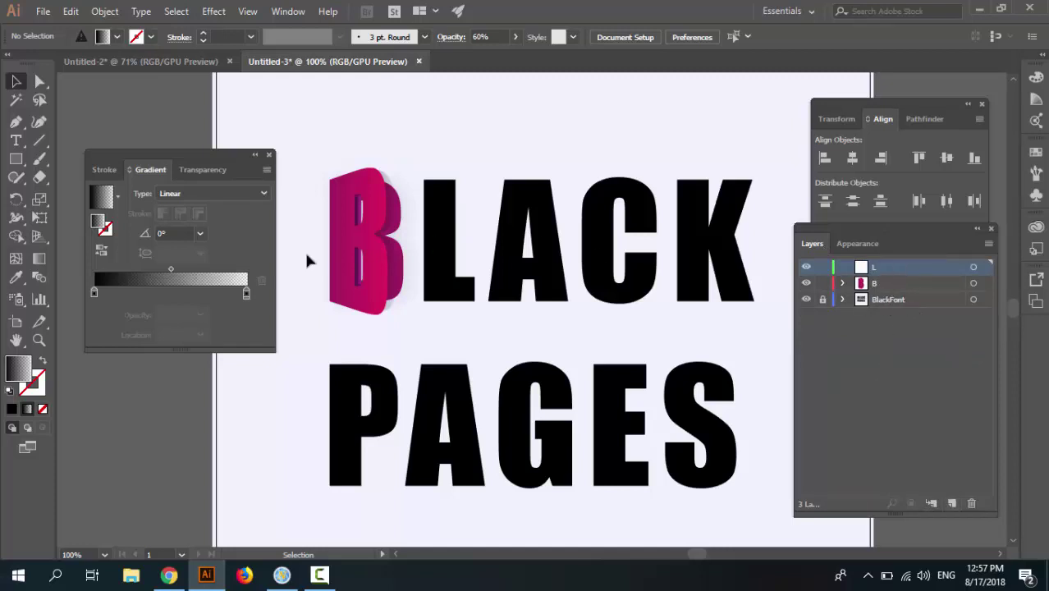
Step: Add the letter L as a new Impact text object above the black lettering on the L layer
{"action": "left_click", "coordinate": [17, 139]}
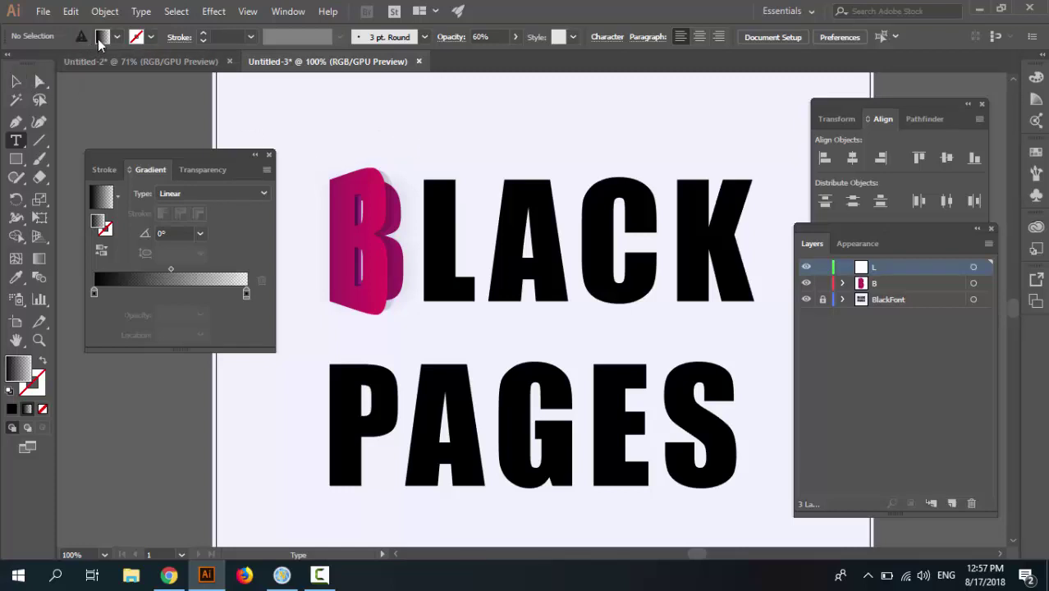
{"action": "left_click", "coordinate": [100, 37]}
{"action": "left_click", "coordinate": [23, 63]}
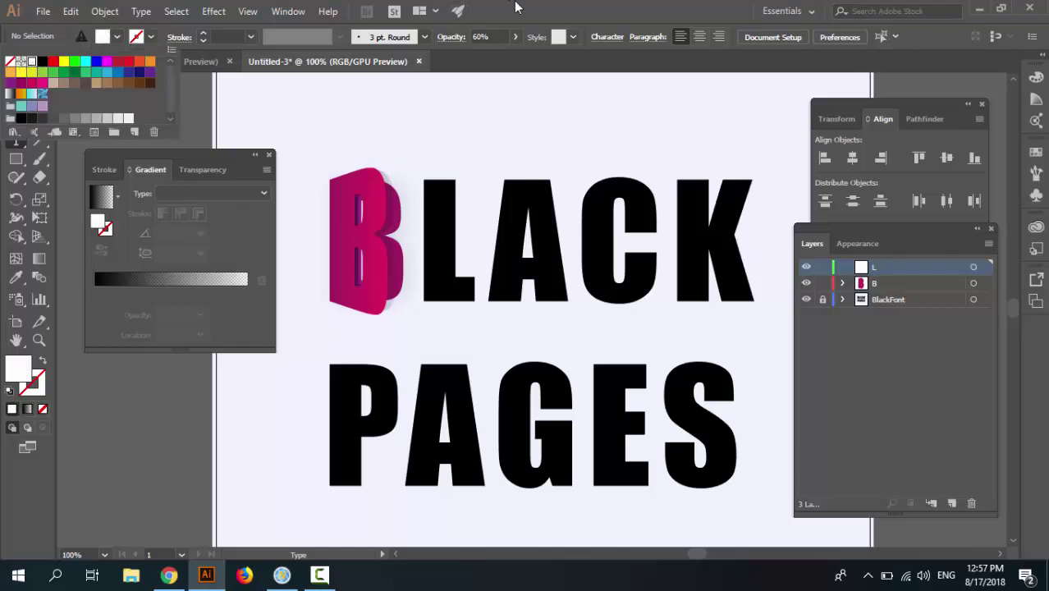
{"action": "left_click", "coordinate": [450, 150]}
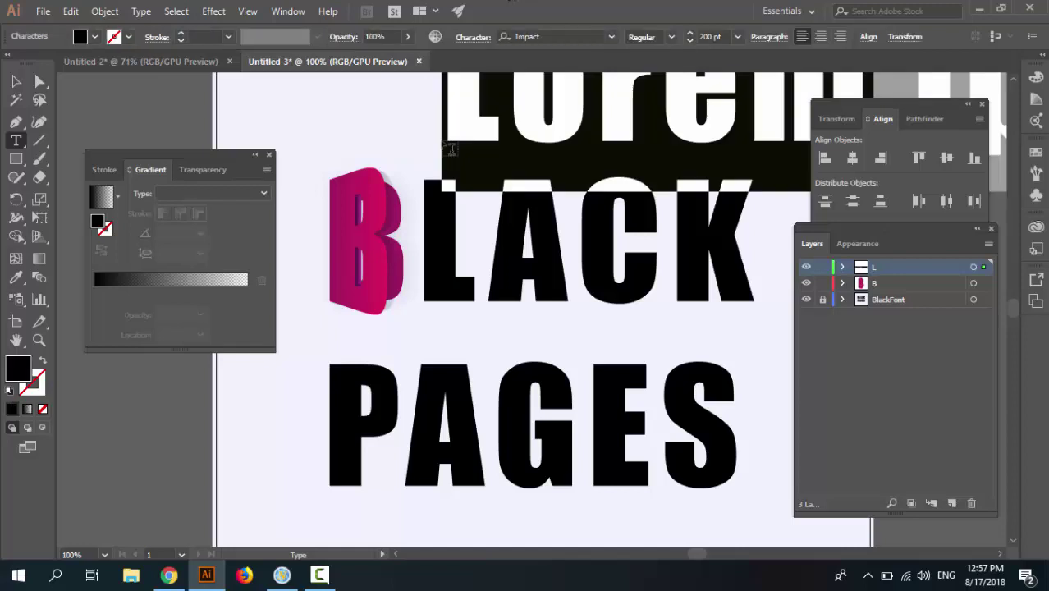
{"action": "type", "text": "L"}
{"action": "key", "text": "Escape"}
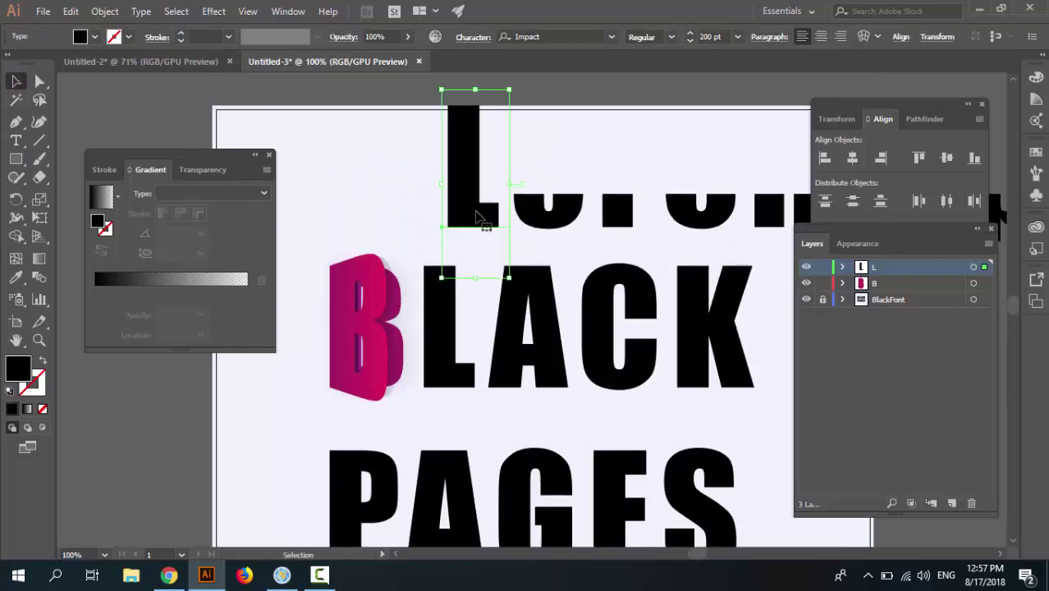
Step: Fill the new L with white and move it exactly over the black L of BLACK
{"action": "left_click", "coordinate": [87, 41]}
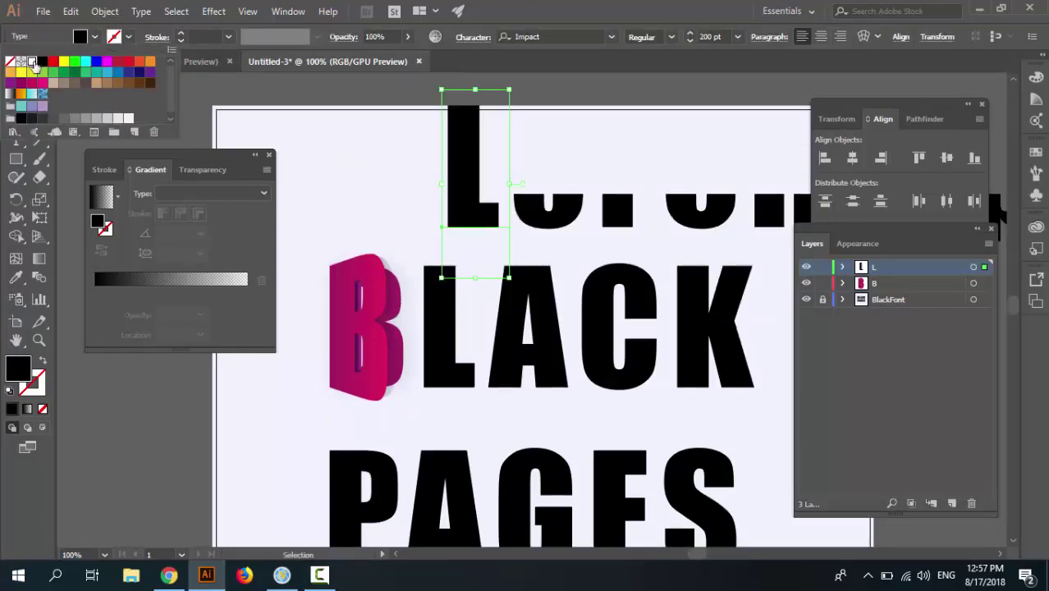
{"action": "left_click", "coordinate": [32, 62]}
{"action": "left_click_drag", "start_coordinate": [474, 215], "coordinate": [449, 373]}
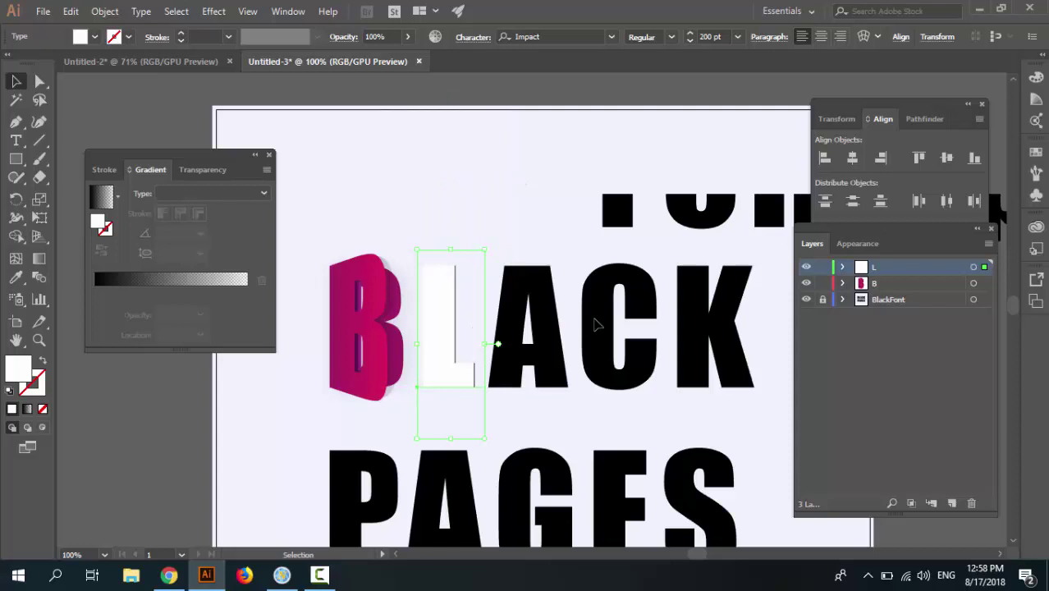
{"action": "left_click", "coordinate": [505, 164]}
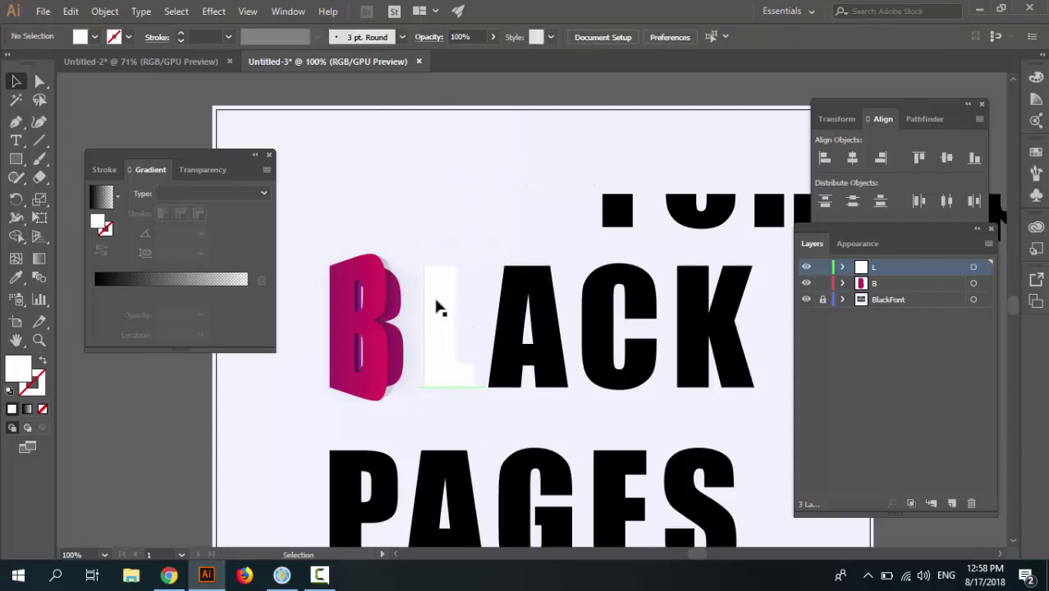
{"action": "left_click", "coordinate": [436, 301]}
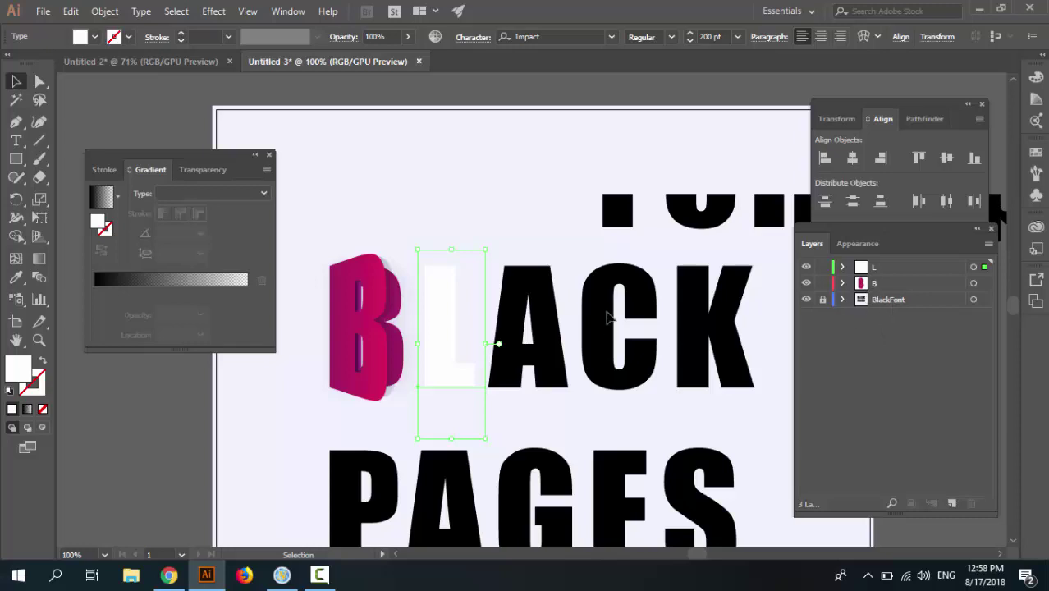
Step: Toggle the visibility of the BlackFont, B and L layers in turn to check what each one contains
{"action": "left_click", "coordinate": [806, 300]}
{"action": "left_click", "coordinate": [805, 300]}
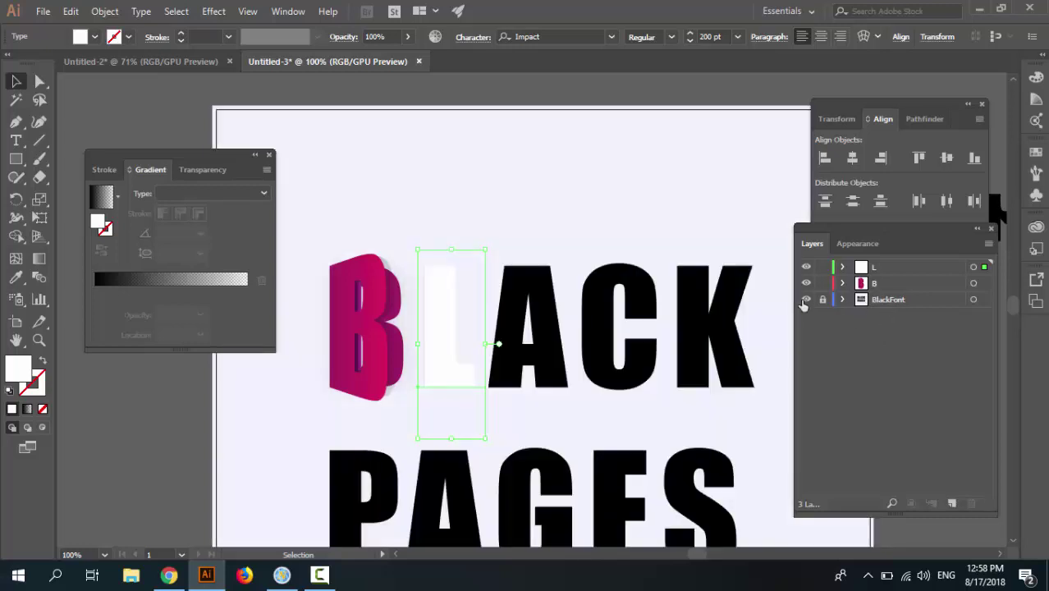
{"action": "left_click", "coordinate": [807, 283]}
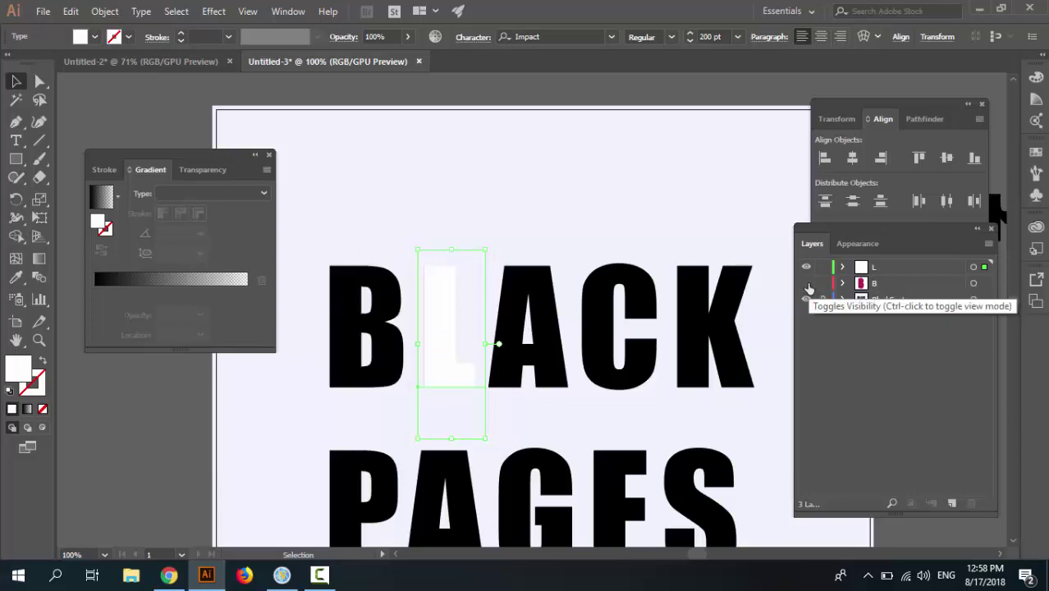
{"action": "left_click", "coordinate": [807, 283]}
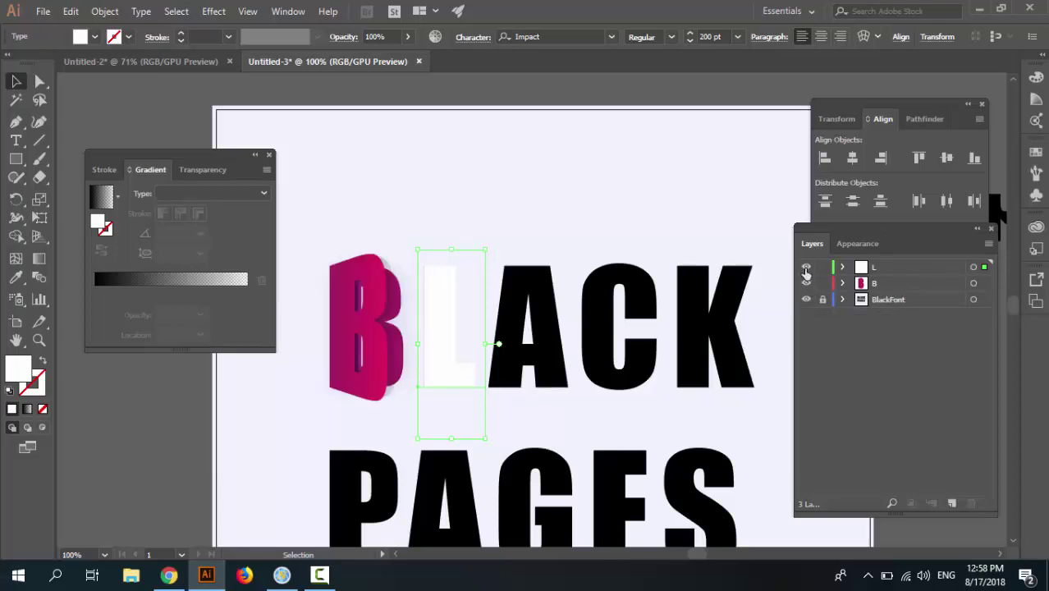
{"action": "left_click", "coordinate": [805, 267]}
{"action": "left_click", "coordinate": [805, 267]}
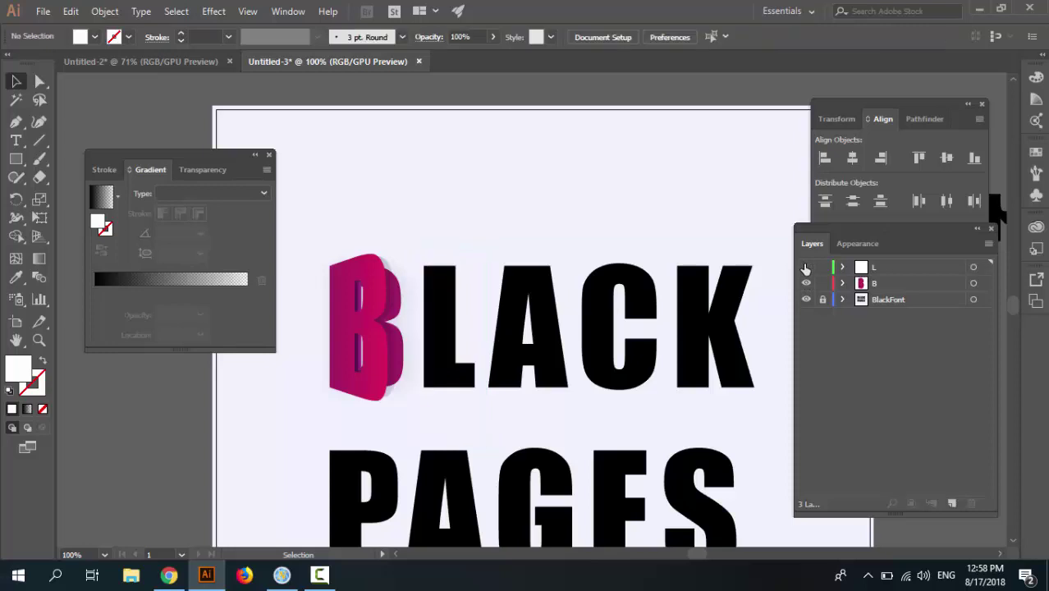
{"action": "left_click", "coordinate": [805, 266]}
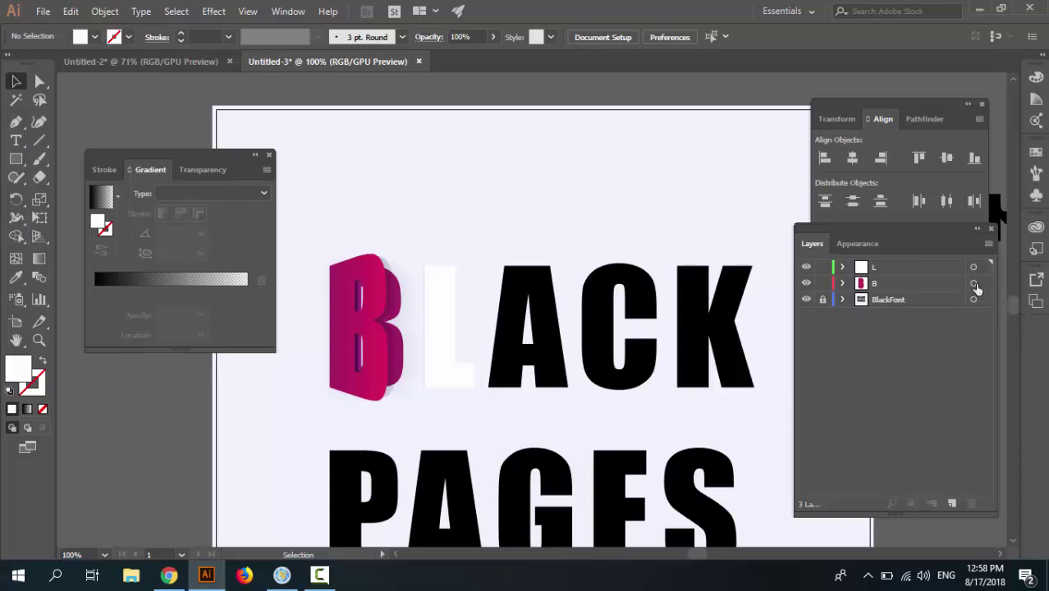
Step: Expand the B and L layers and copy the B text's appearance onto the L text
{"action": "left_click", "coordinate": [843, 284]}
{"action": "left_click", "coordinate": [841, 267]}
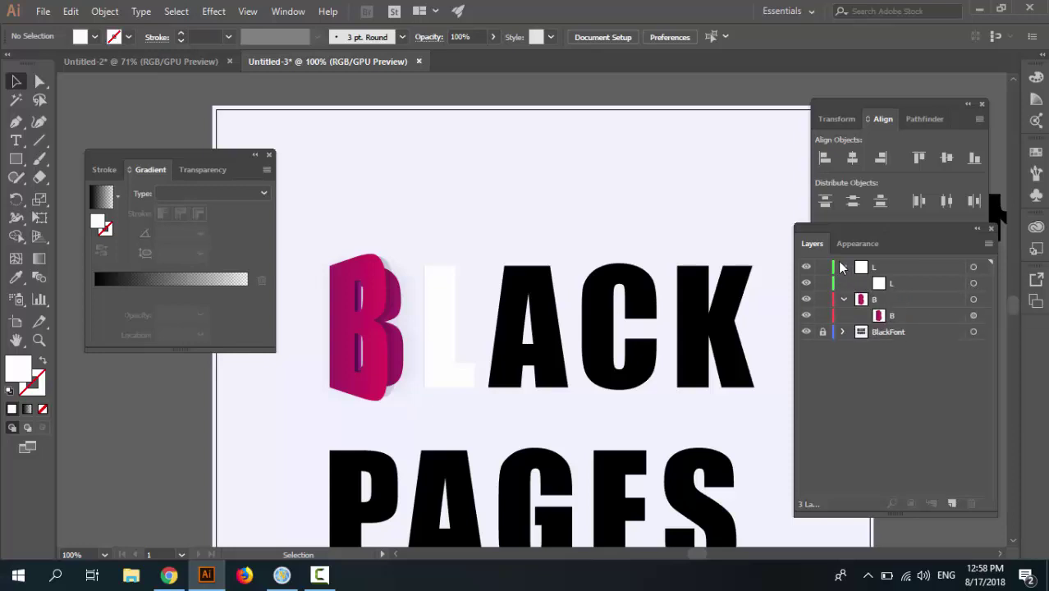
{"action": "left_click", "coordinate": [947, 317]}
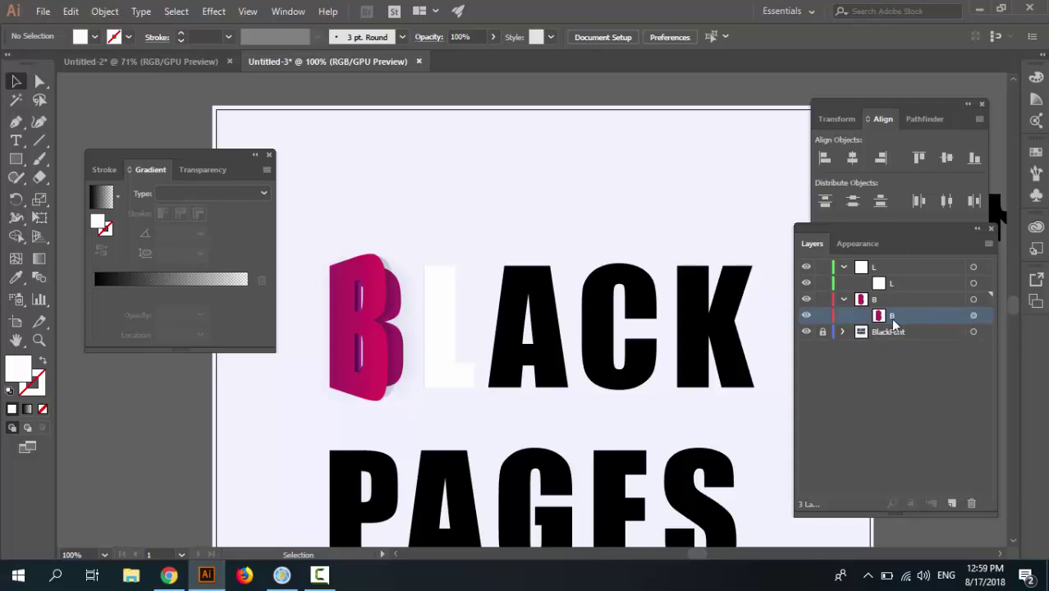
{"action": "left_click", "coordinate": [974, 317]}
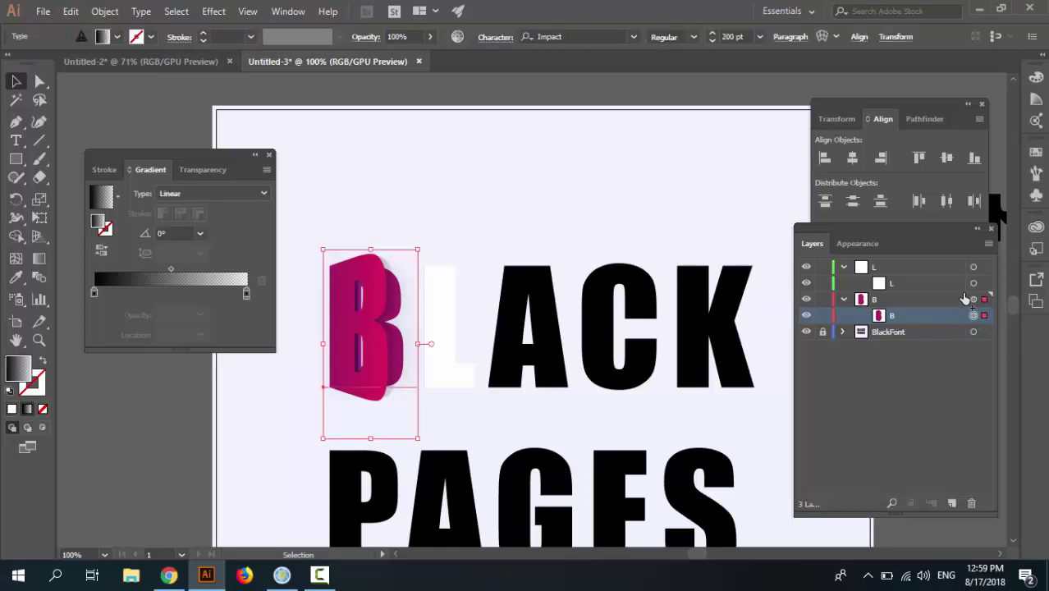
{"action": "left_click_drag", "start_coordinate": [979, 281], "coordinate": [974, 284]}
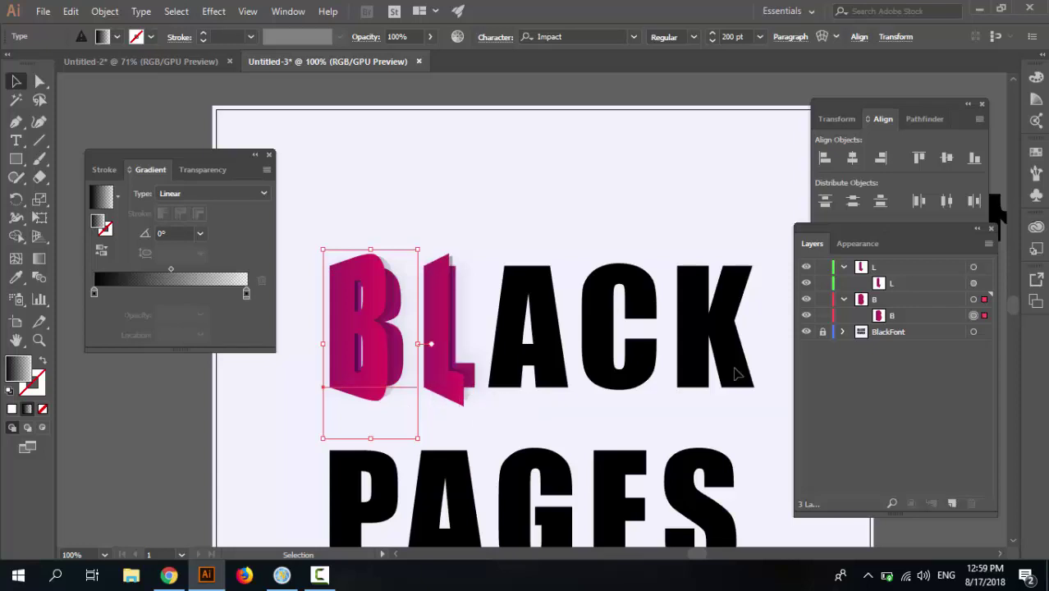
Step: Recolour the 0% gradient stop of the L's top fill to red, with R 238 and G 28
{"action": "left_click", "coordinate": [448, 315]}
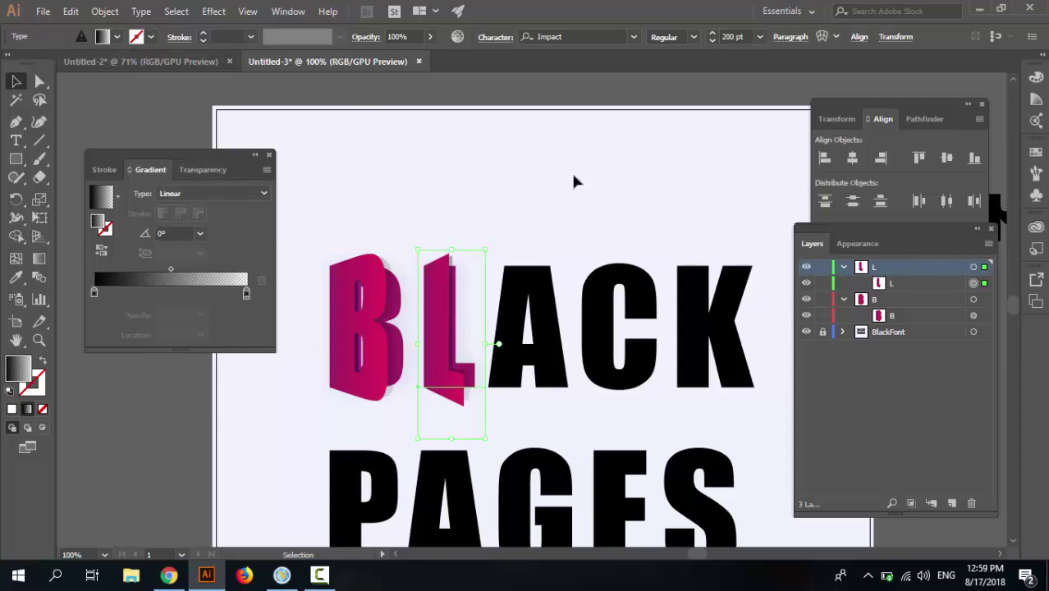
{"action": "left_click", "coordinate": [852, 244]}
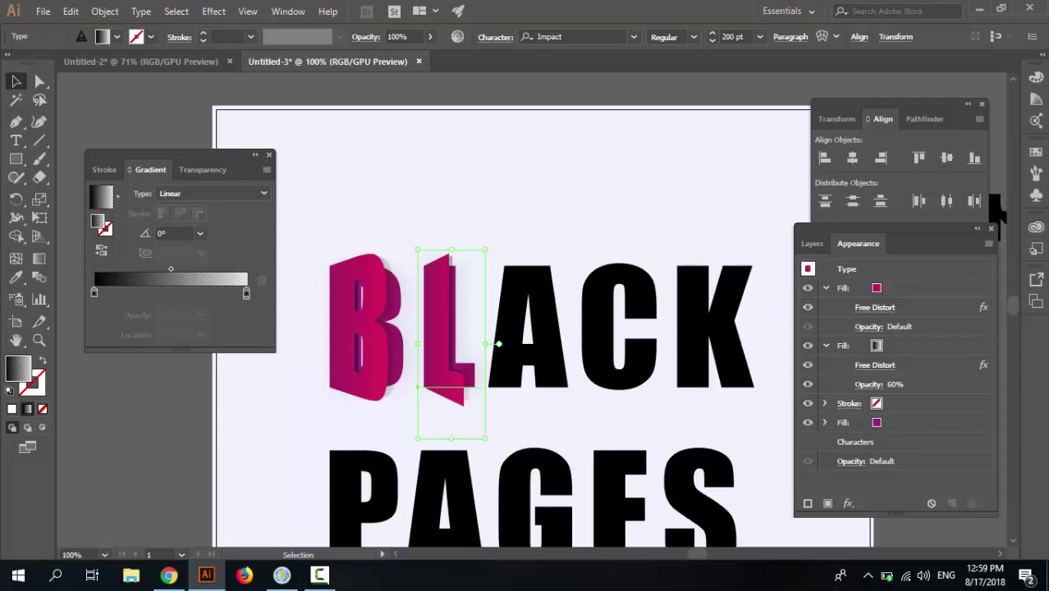
{"action": "left_click", "coordinate": [858, 289]}
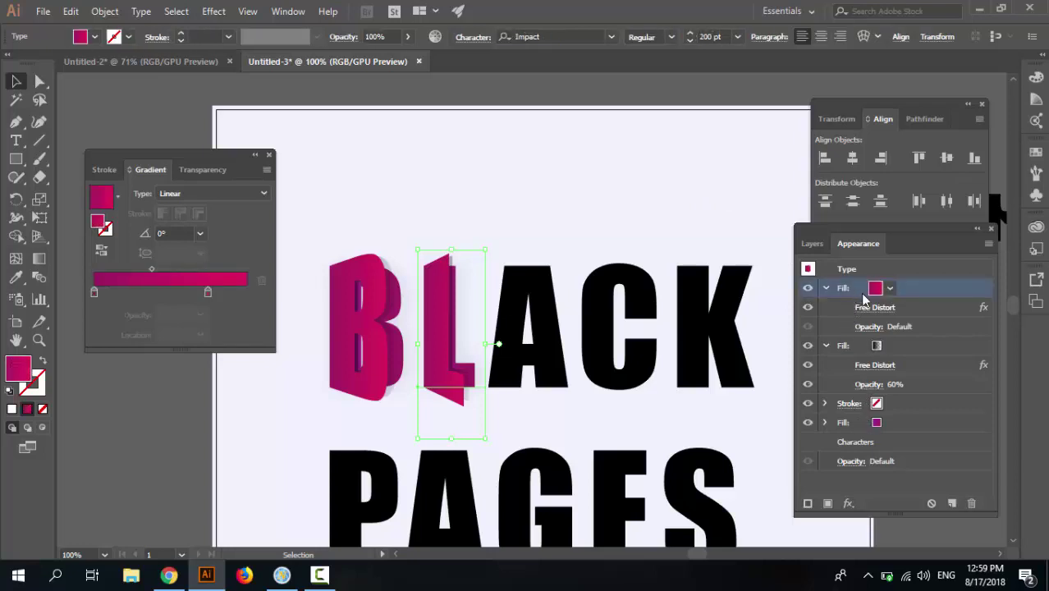
{"action": "left_click", "coordinate": [95, 294]}
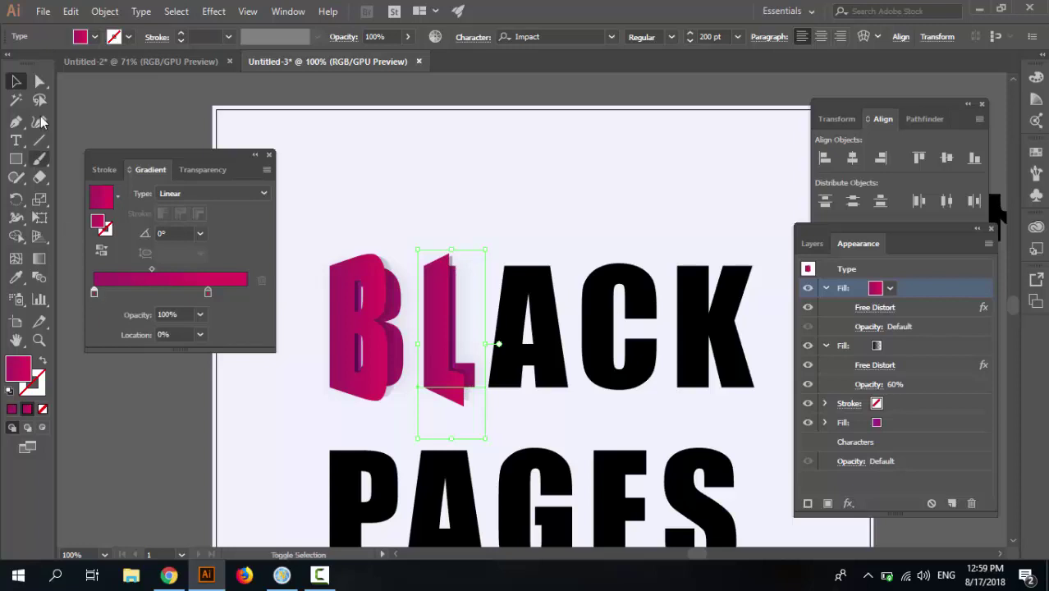
{"action": "left_click", "coordinate": [79, 37], "text": "shift"}
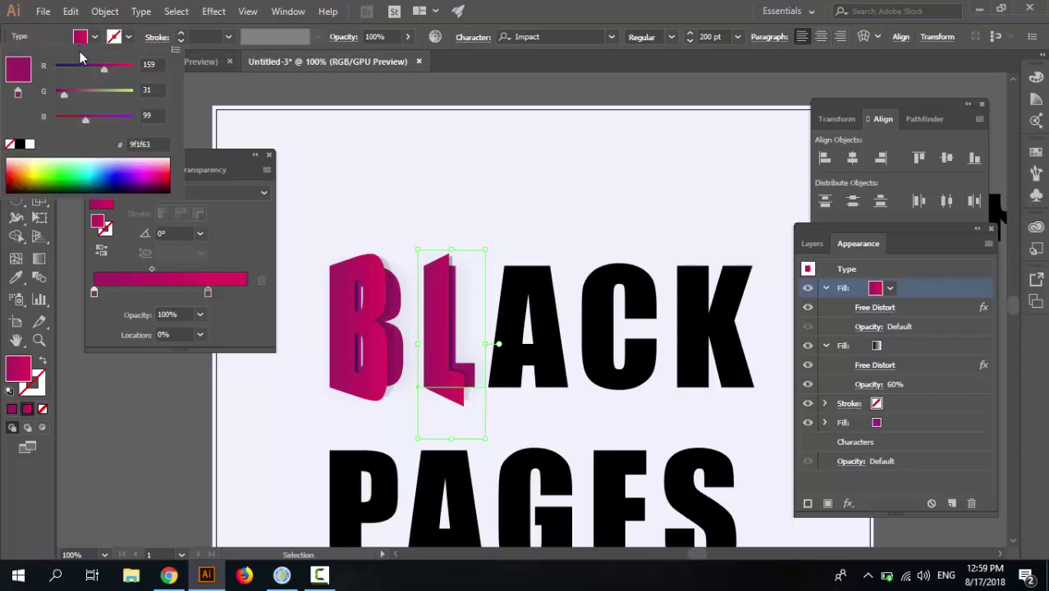
{"action": "left_click", "coordinate": [149, 64]}
{"action": "type", "text": "238"}
{"action": "key", "text": "Tab"}
{"action": "type", "text": "28"}
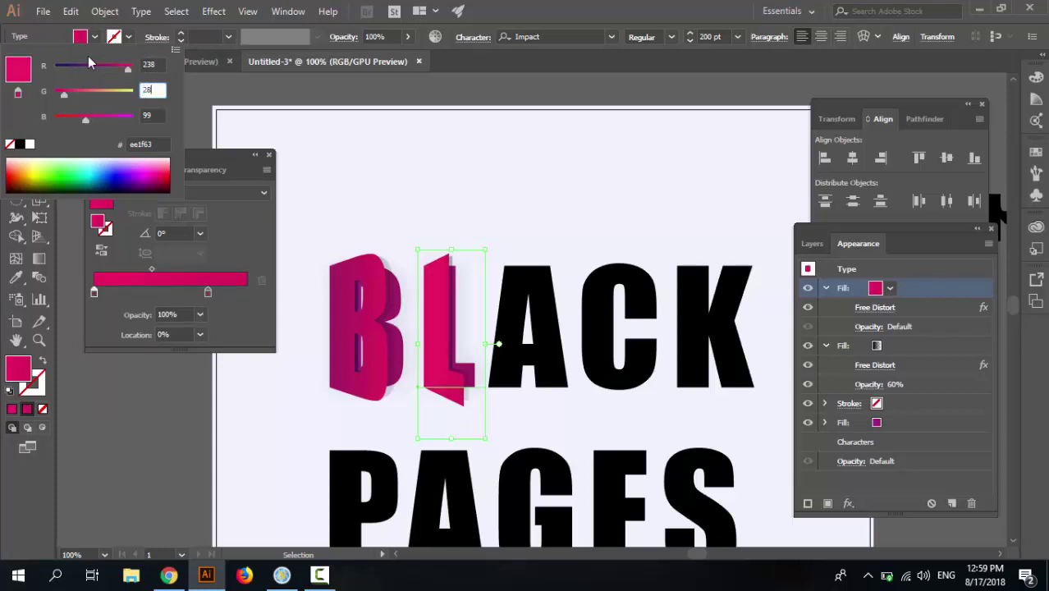
{"action": "key", "text": "Tab"}
{"action": "key", "text": "Return"}
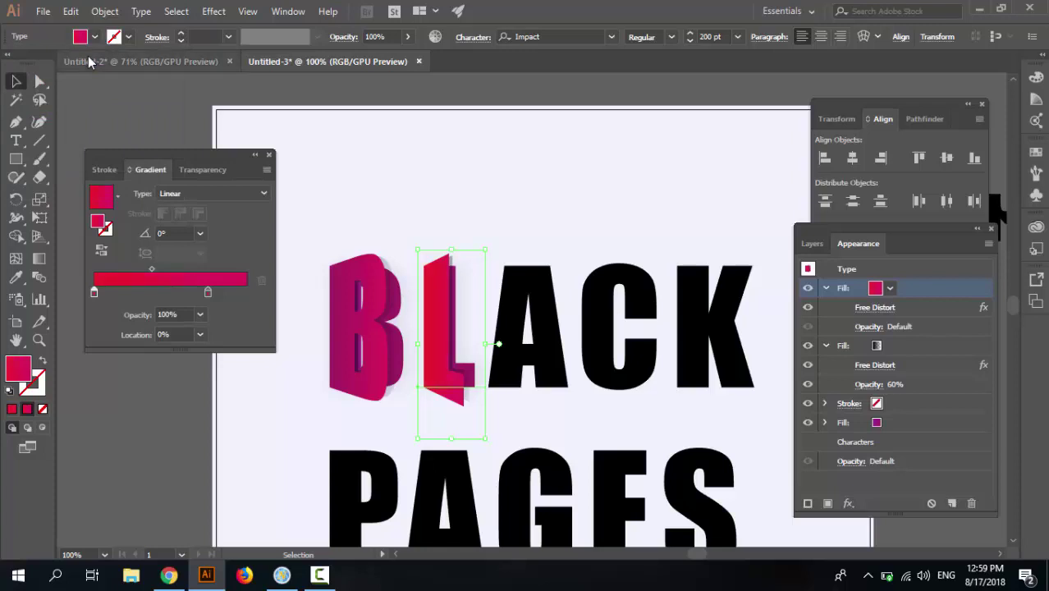
Step: Recolour the 75% gradient stop of the L's top fill to orange-red, with R 241 and G 90
{"action": "left_click", "coordinate": [207, 293]}
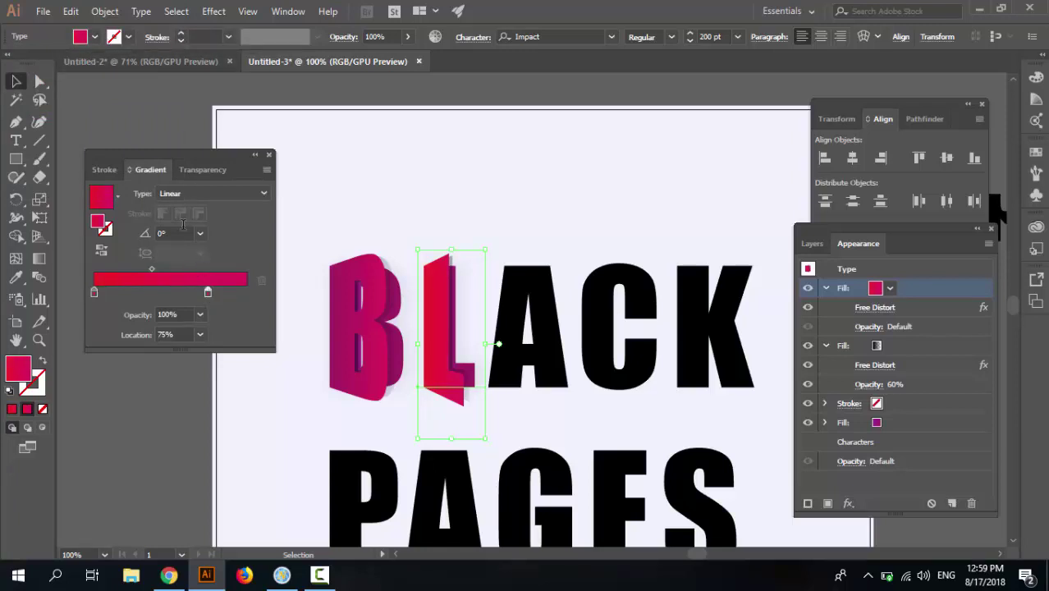
{"action": "left_click", "coordinate": [79, 37]}
{"action": "left_click", "coordinate": [143, 66]}
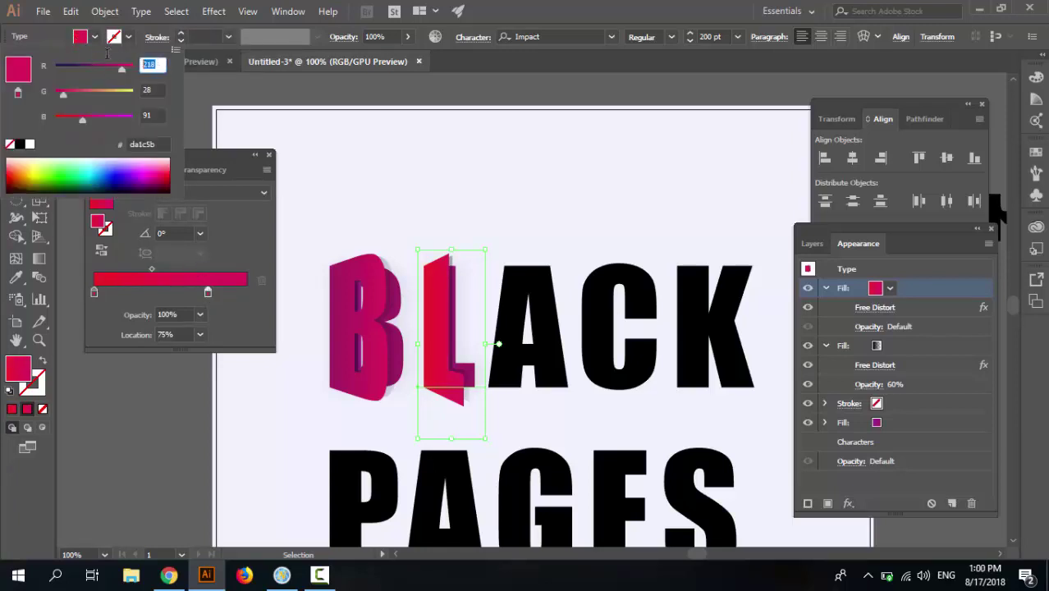
{"action": "type", "text": "241"}
{"action": "key", "text": "Tab"}
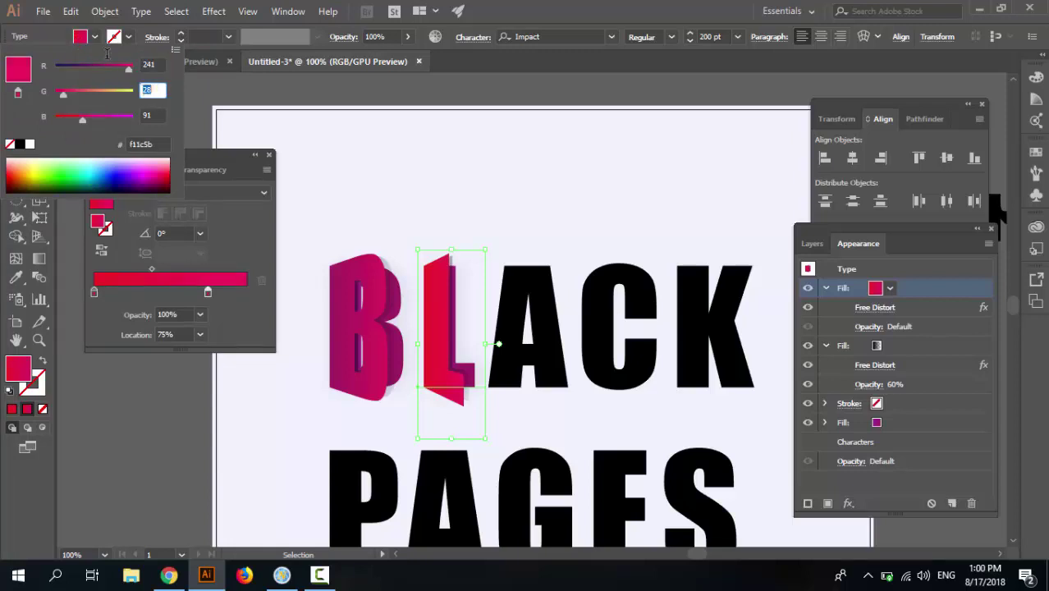
{"action": "type", "text": "90"}
{"action": "key", "text": "Tab"}
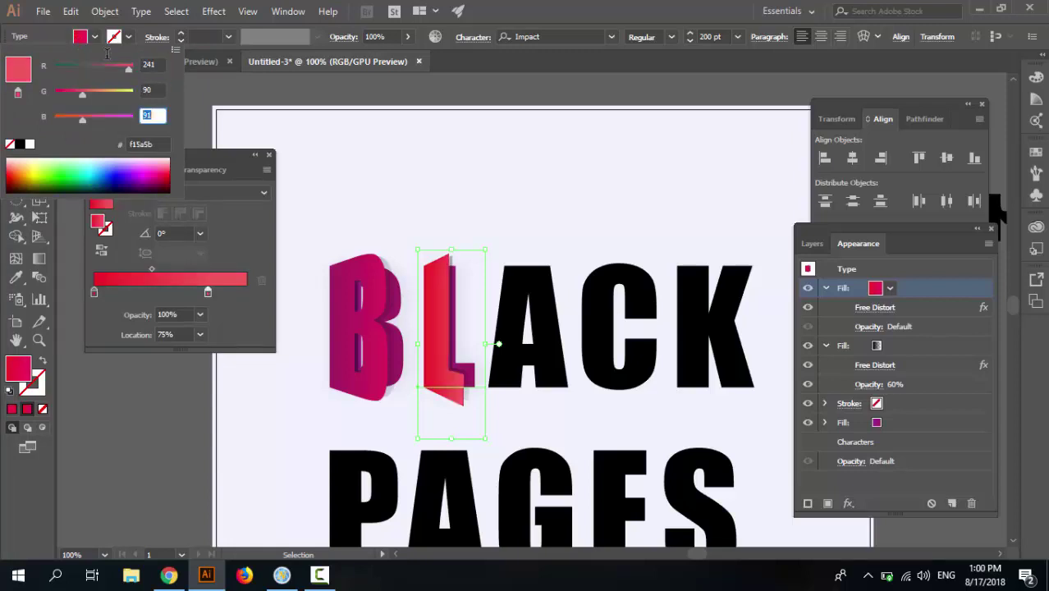
{"action": "type", "text": "6"}
{"action": "key", "text": "Escape"}
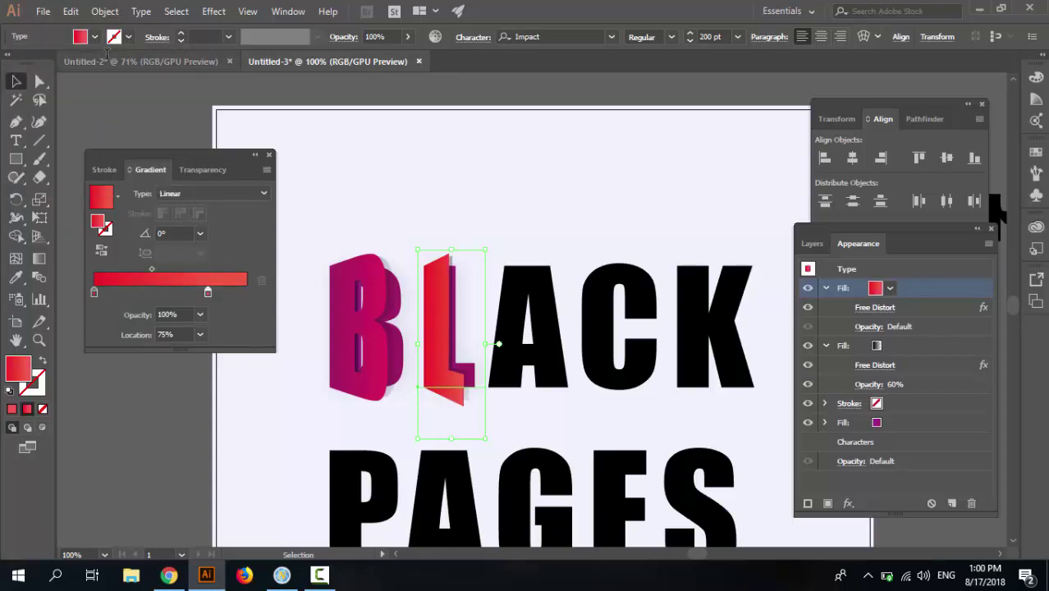
Step: Set the 0% gradient stop of the L's bottom fill to dark red with R 190, G 31, B 80
{"action": "left_click", "coordinate": [863, 424]}
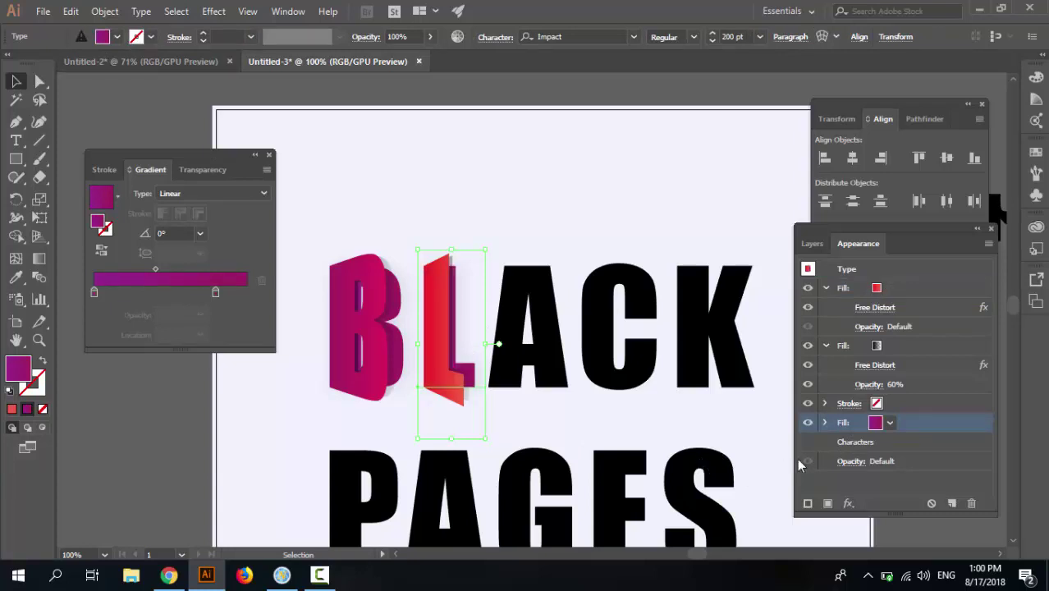
{"action": "left_click", "coordinate": [94, 292]}
{"action": "left_click", "coordinate": [102, 36], "text": "shift"}
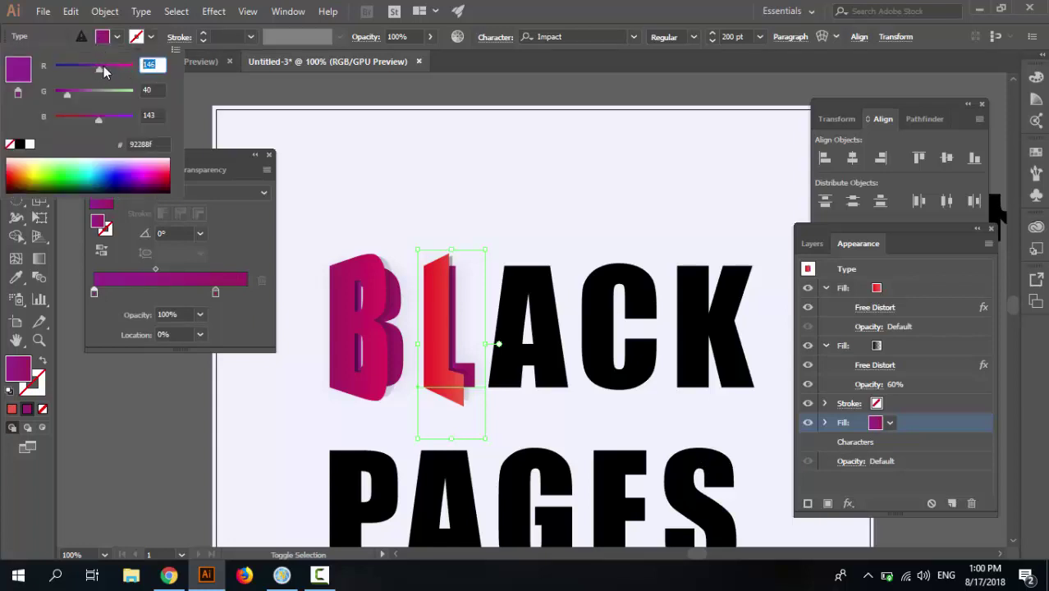
{"action": "type", "text": "190"}
{"action": "key", "text": "Tab"}
{"action": "type", "text": "31"}
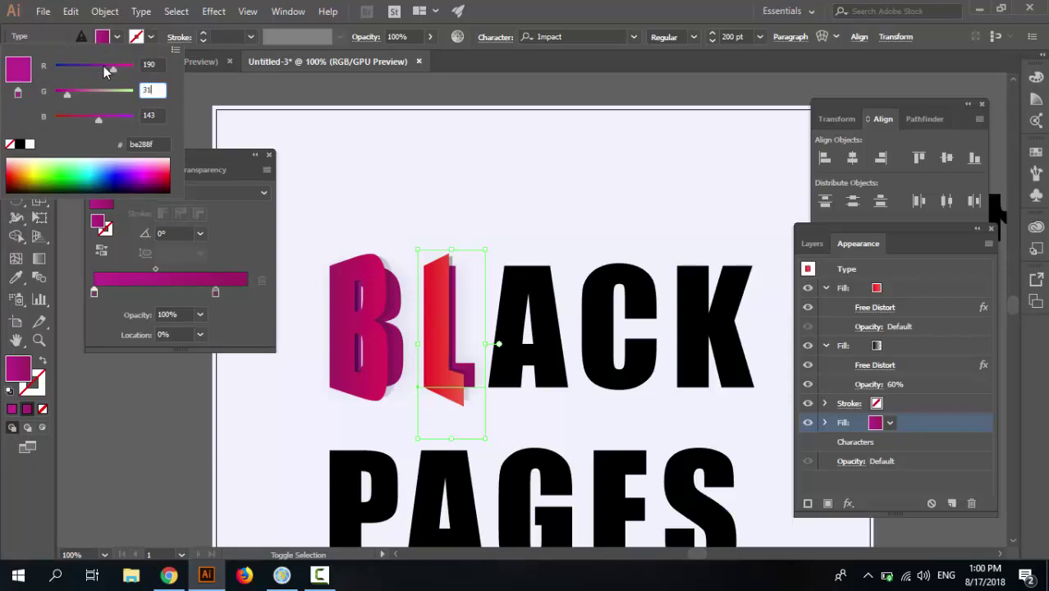
{"action": "key", "text": "Tab"}
{"action": "type", "text": "80"}
{"action": "key", "text": "Return"}
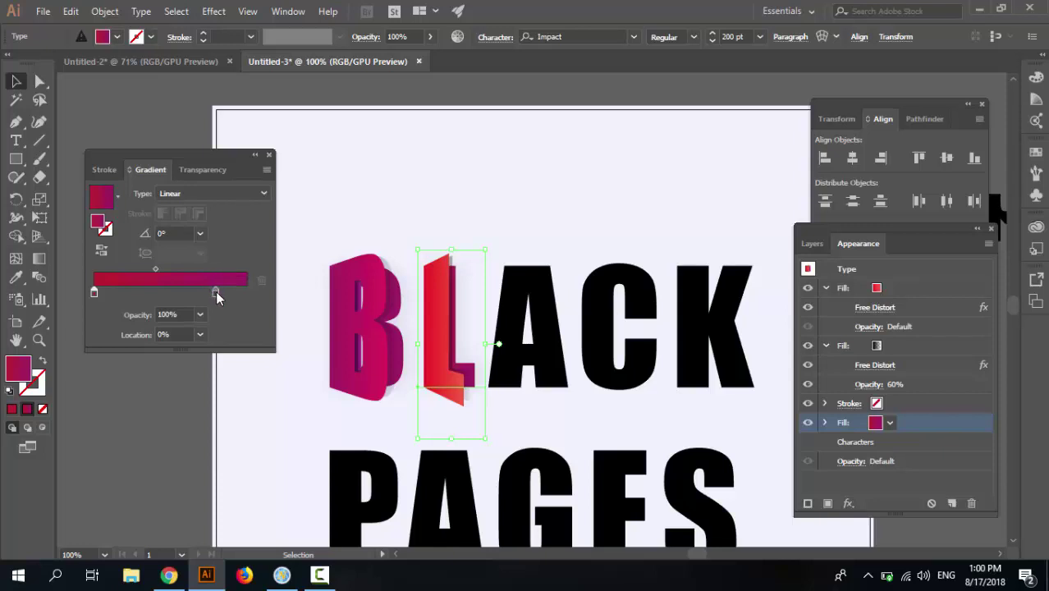
Step: Recolour the 80% gradient stop of the L's bottom fill to red with R 238, G 28, B 37, and deselect the letter
{"action": "left_click", "coordinate": [216, 293]}
{"action": "left_click", "coordinate": [103, 37], "text": "shift"}
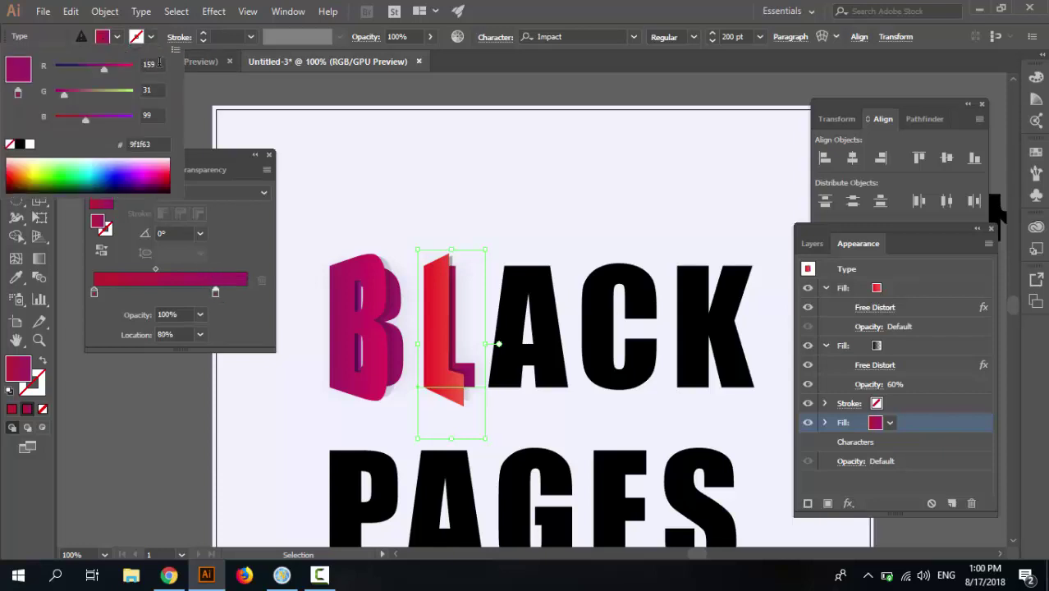
{"action": "left_click", "coordinate": [156, 64]}
{"action": "type", "text": "238"}
{"action": "key", "text": "Tab"}
{"action": "type", "text": "28"}
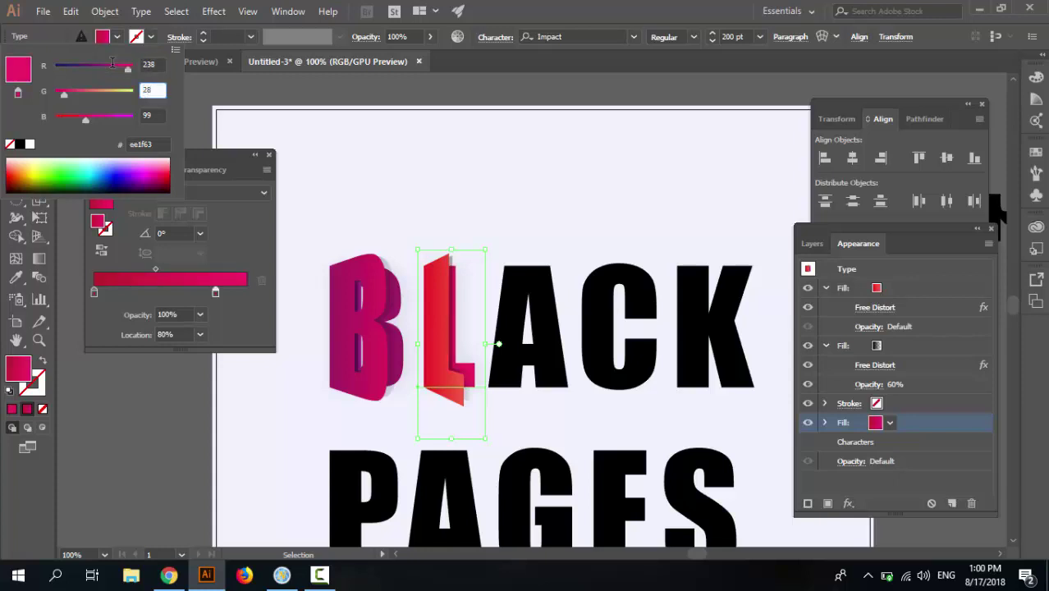
{"action": "key", "text": "Tab"}
{"action": "type", "text": "37"}
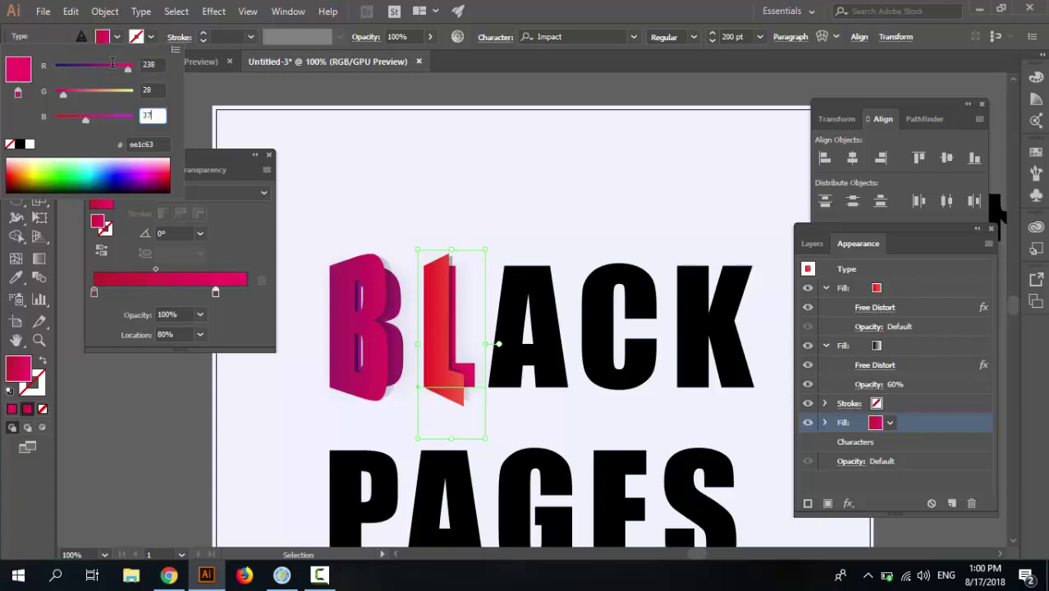
{"action": "key", "text": "Return"}
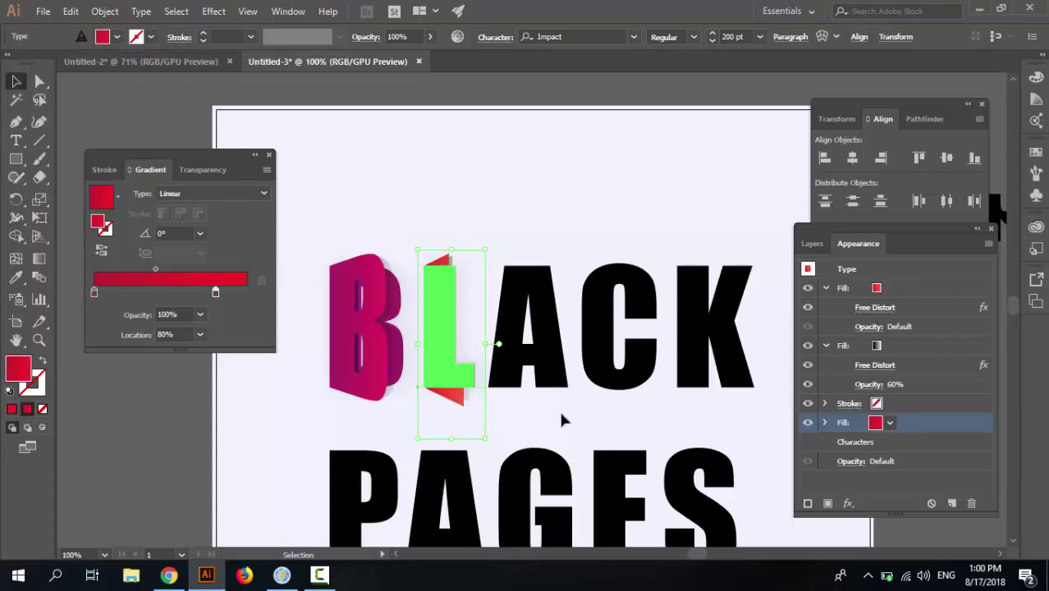
{"action": "left_click", "coordinate": [636, 238]}
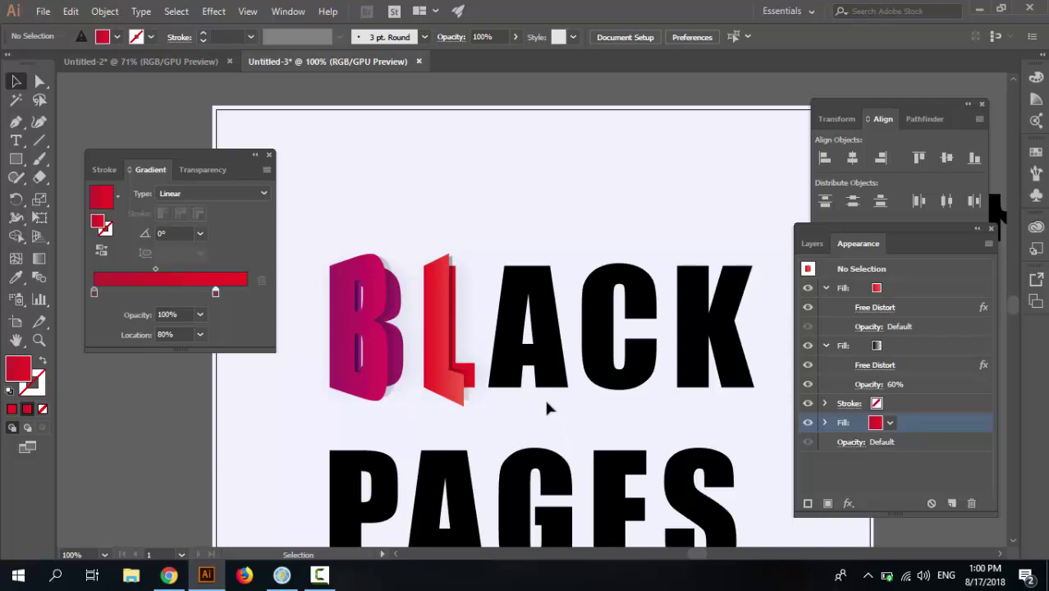
Step: Hide the BlackFont layer, leaving only the coloured B and L letters shown
{"action": "scroll", "coordinate": [694, 408], "scroll_direction": "down", "scroll_amount": 1}
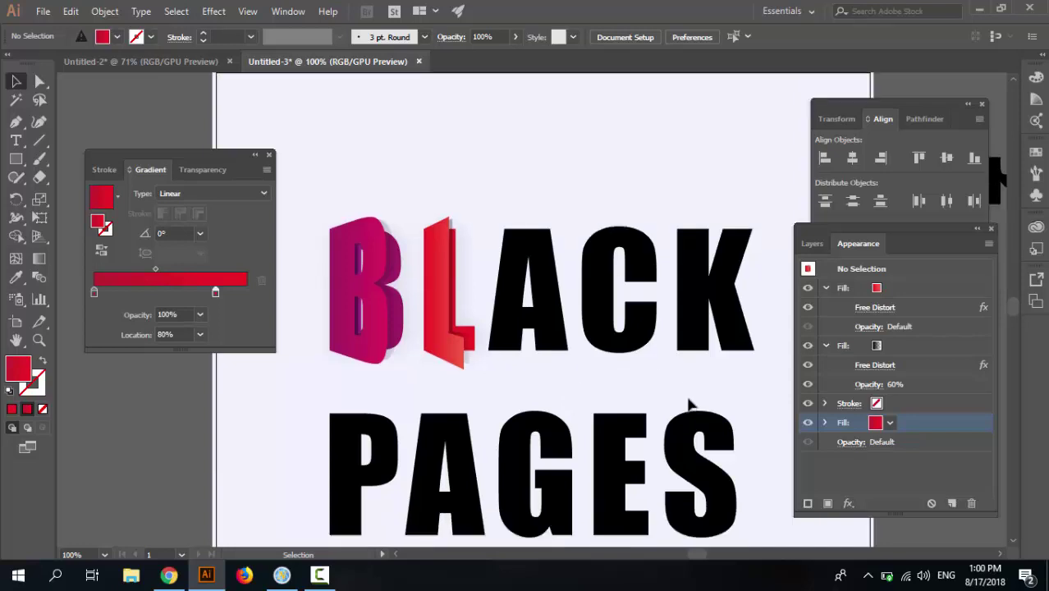
{"action": "scroll", "coordinate": [693, 408], "scroll_direction": "down", "scroll_amount": 1}
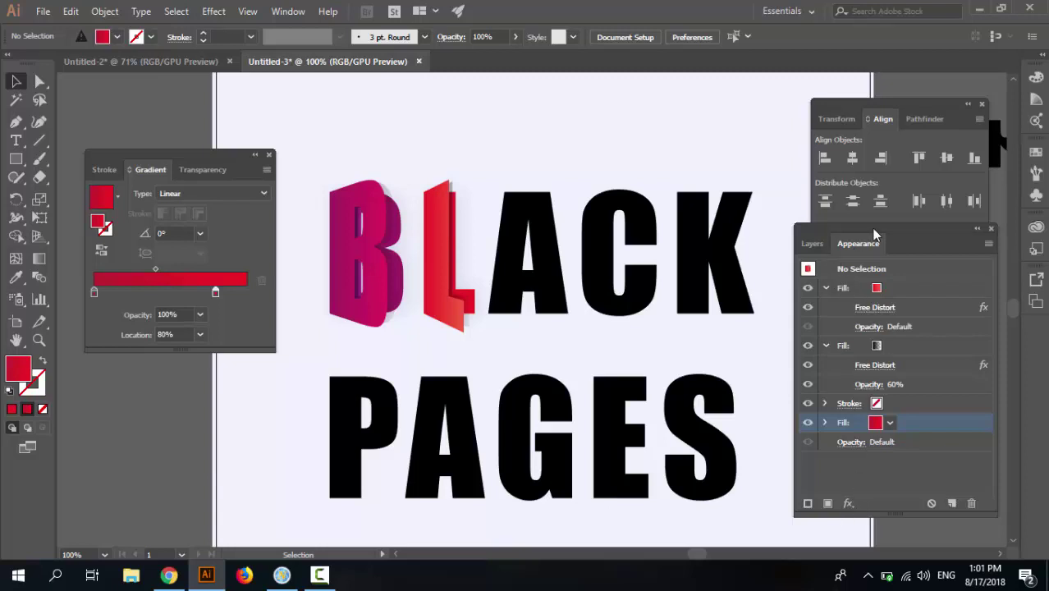
{"action": "left_click", "coordinate": [812, 244]}
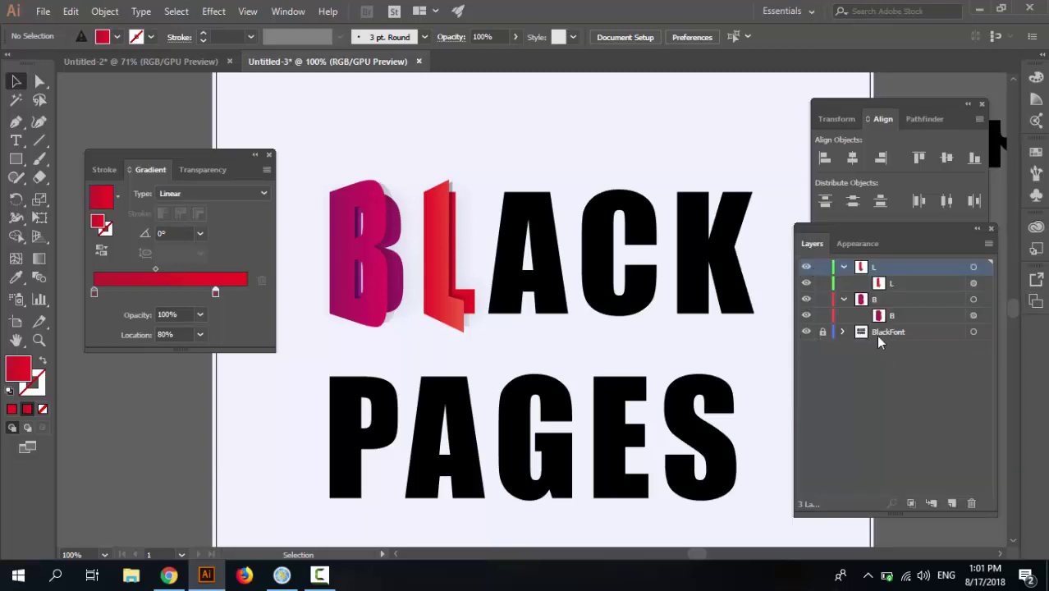
{"action": "left_click", "coordinate": [806, 332]}
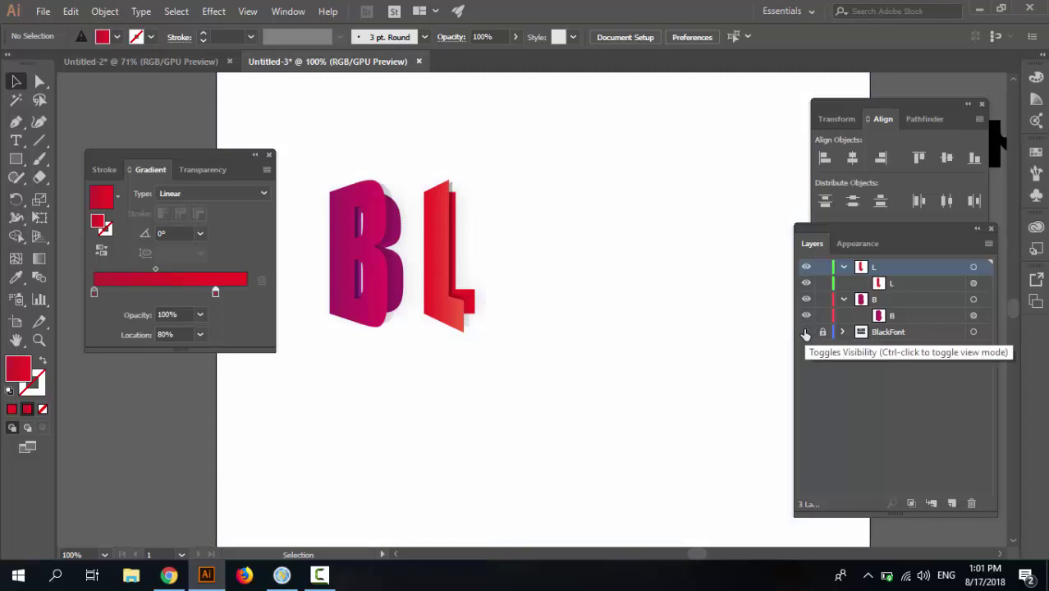